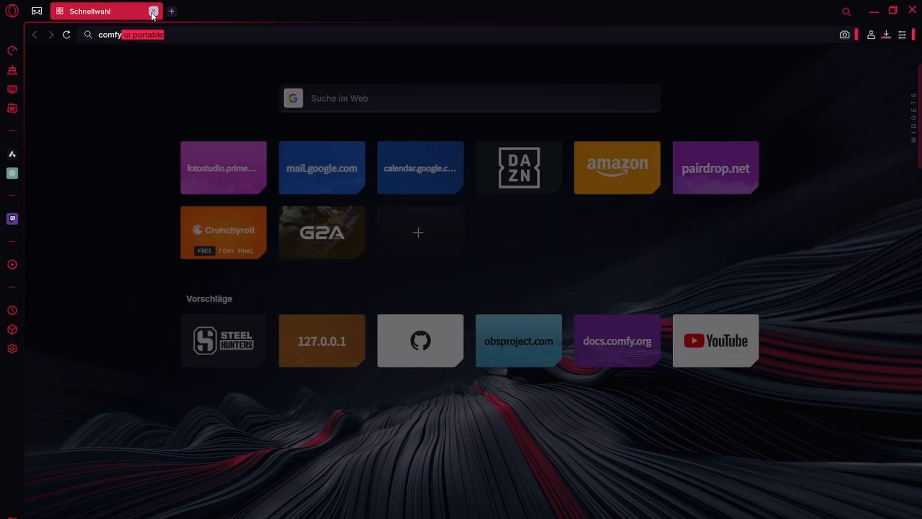
Step: Download the ComfyUI Windows portable package from the Comfy documentation page and extract the archive into its default Downloads folder
{"action": "left_click", "coordinate": [256, 179]}
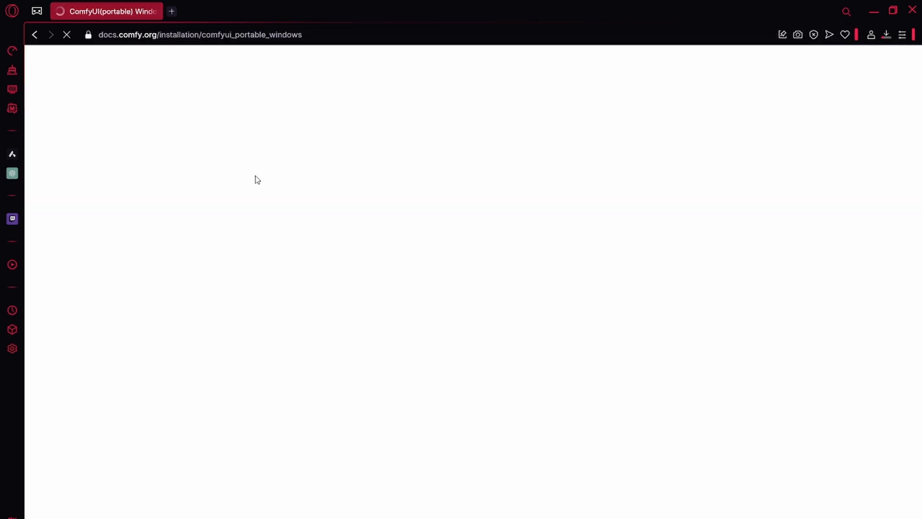
{"action": "left_click", "coordinate": [293, 460]}
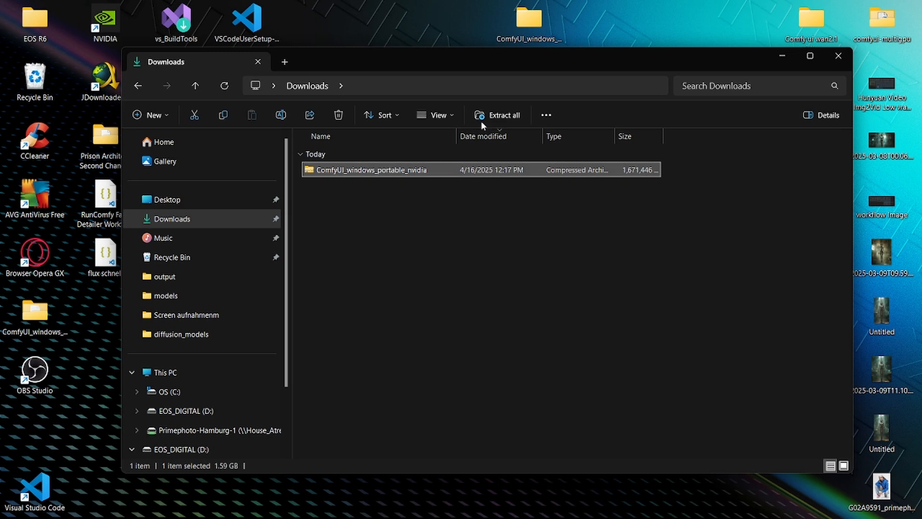
{"action": "left_click", "coordinate": [494, 114]}
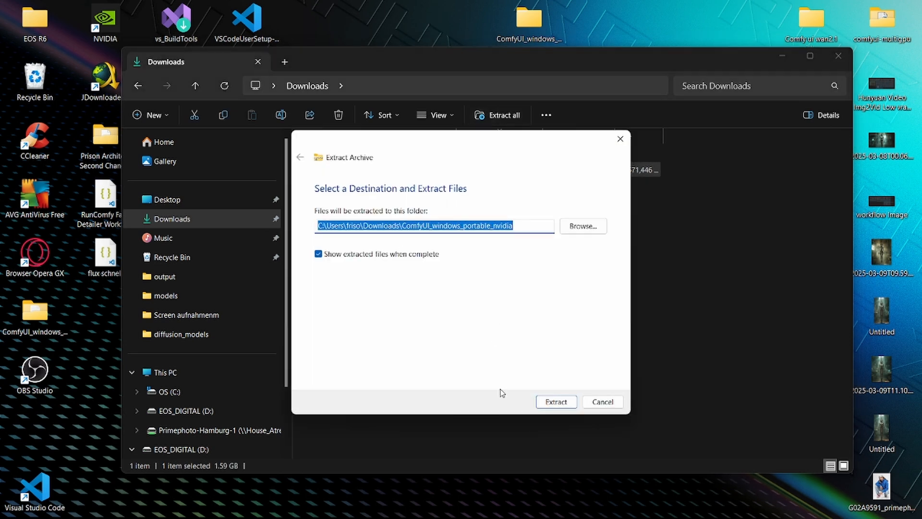
{"action": "left_click", "coordinate": [559, 404]}
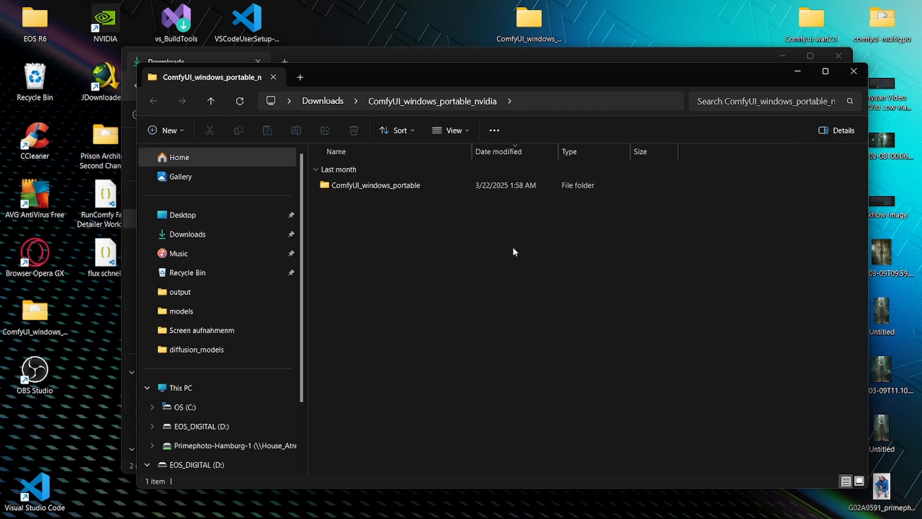
Step: Start ComfyUI with run_nvidia_gpu from the extracted ComfyUI_windows_portable folder and enlarge its browser window
{"action": "double_click", "coordinate": [427, 187]}
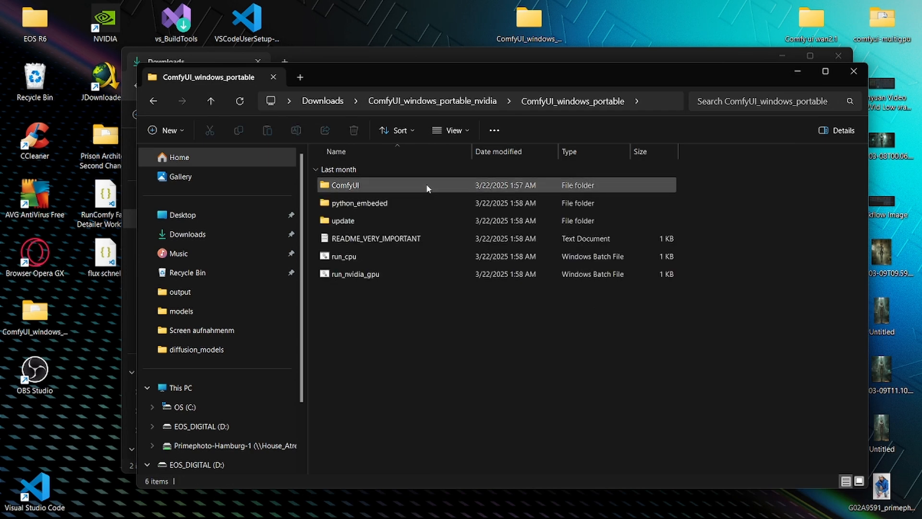
{"action": "double_click", "coordinate": [405, 270]}
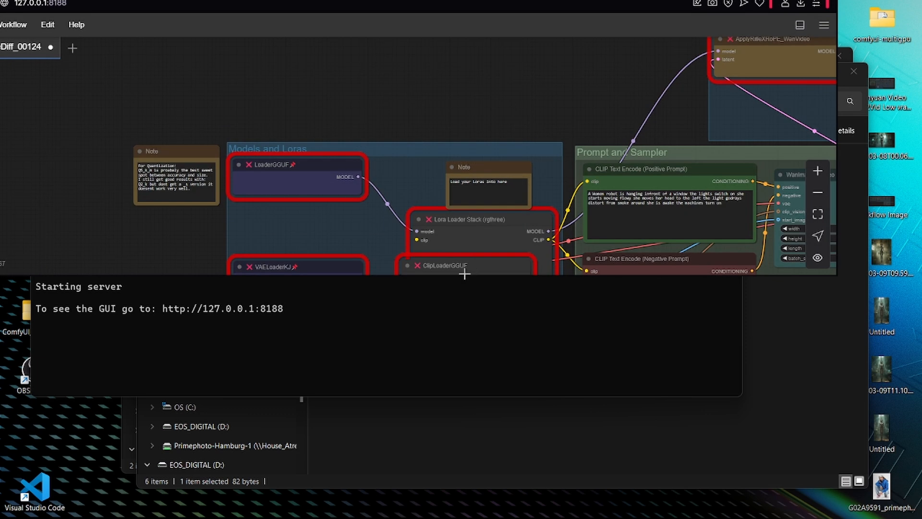
{"action": "left_click_drag", "start_coordinate": [465, 276], "coordinate": [466, 518]}
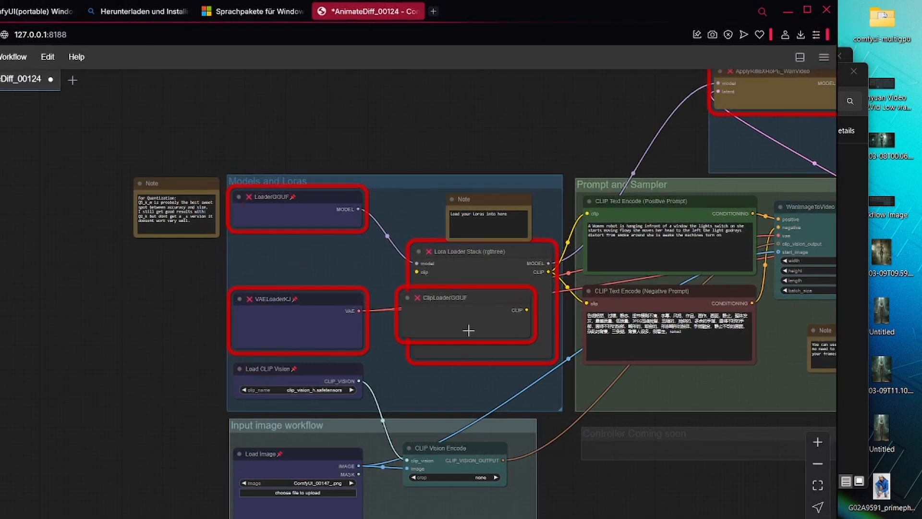
Step: Create a new blank workflow in ComfyUI alongside the existing AnimateDiff_00124 workflow
{"action": "scroll", "coordinate": [468, 330], "scroll_direction": "down", "scroll_amount": 5}
{"action": "left_click_drag", "start_coordinate": [467, 327], "coordinate": [236, 182]}
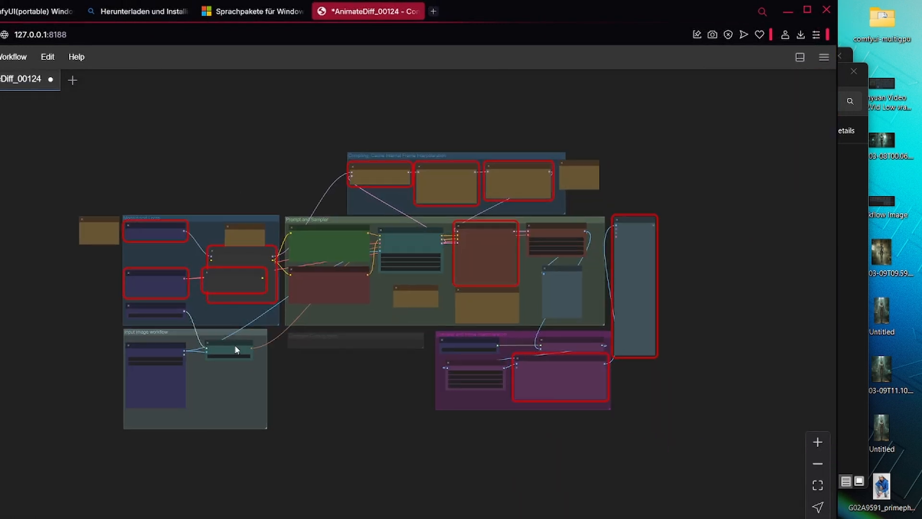
{"action": "left_click", "coordinate": [277, 34]}
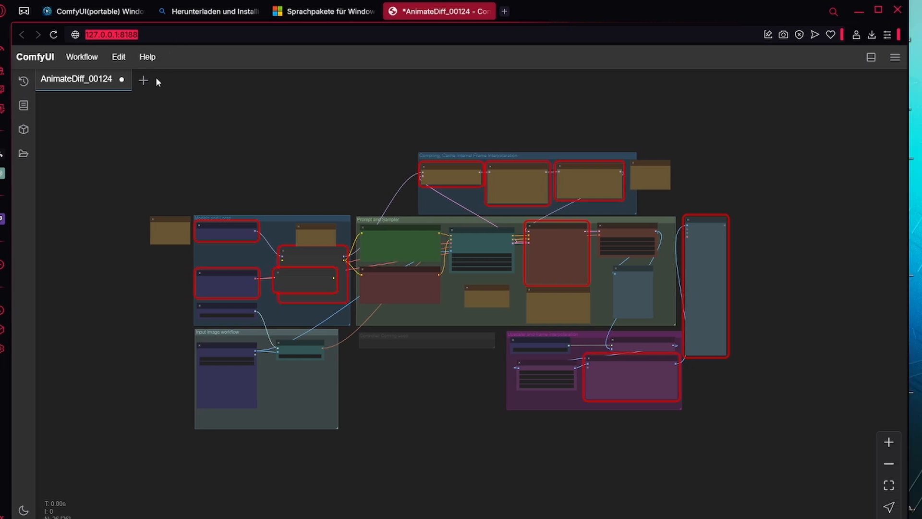
{"action": "left_click", "coordinate": [143, 80]}
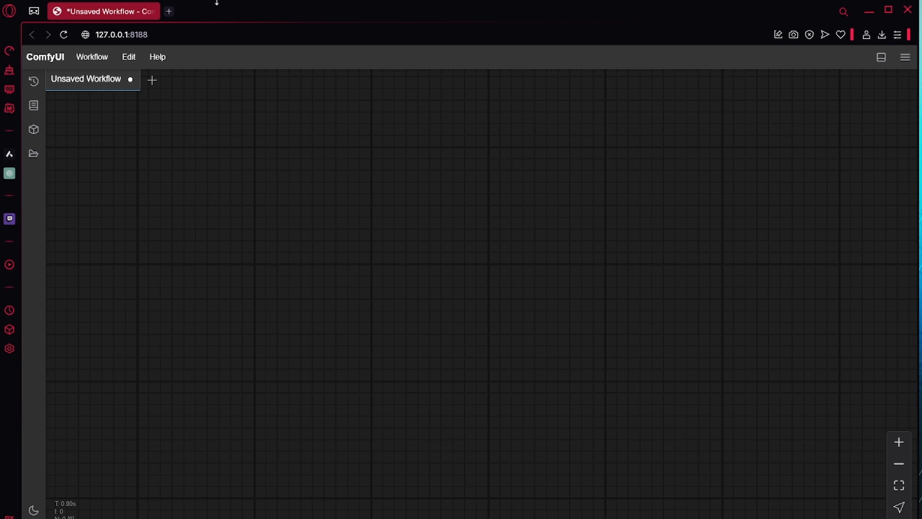
Step: Open civitai.com in a new browser tab
{"action": "left_click", "coordinate": [169, 11]}
{"action": "type", "text": "civi"}
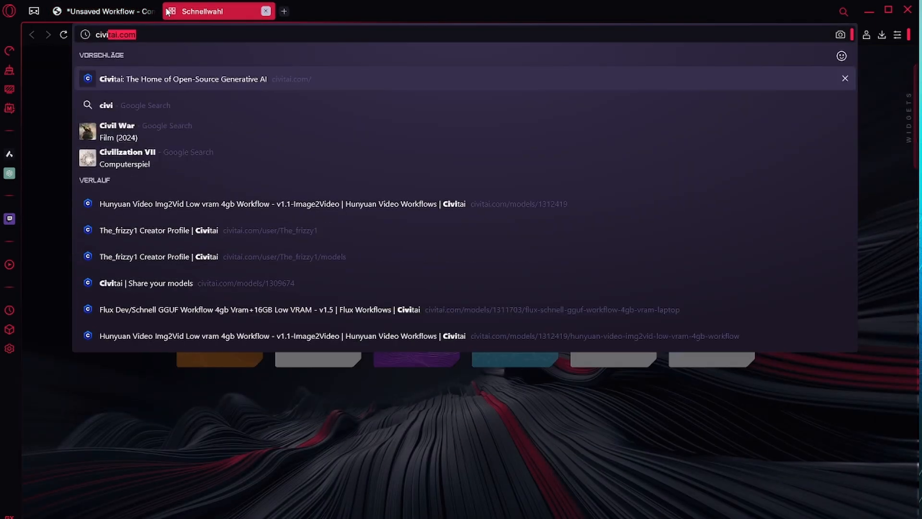
{"action": "key", "text": "Return"}
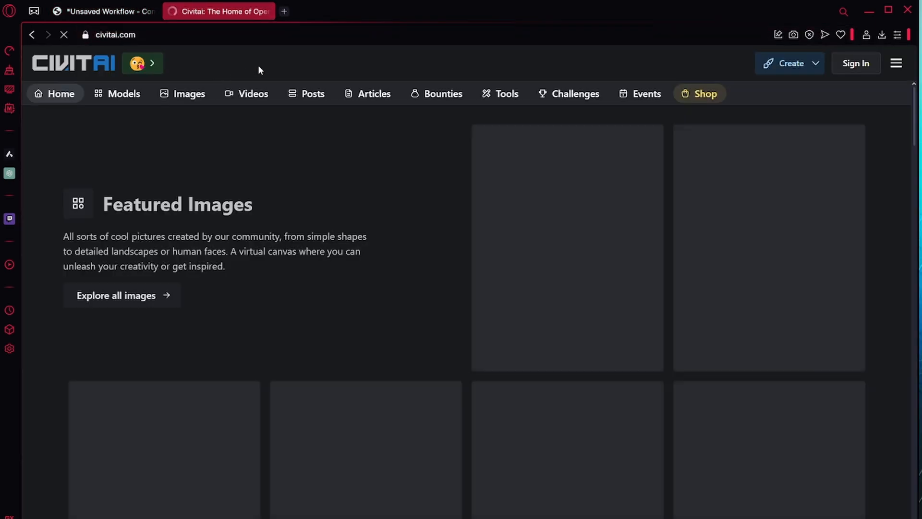
Step: Search Civitai models for "simple gguf wan2.1" and download the Simple Wan 2.1 Low vram Comfy UI Workflow (GGUF)
{"action": "left_click", "coordinate": [459, 72]}
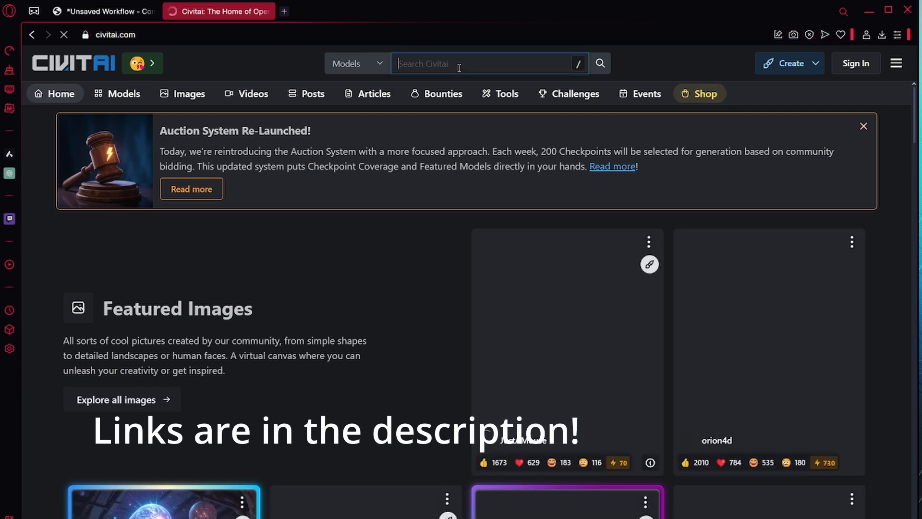
{"action": "type", "text": "s"}
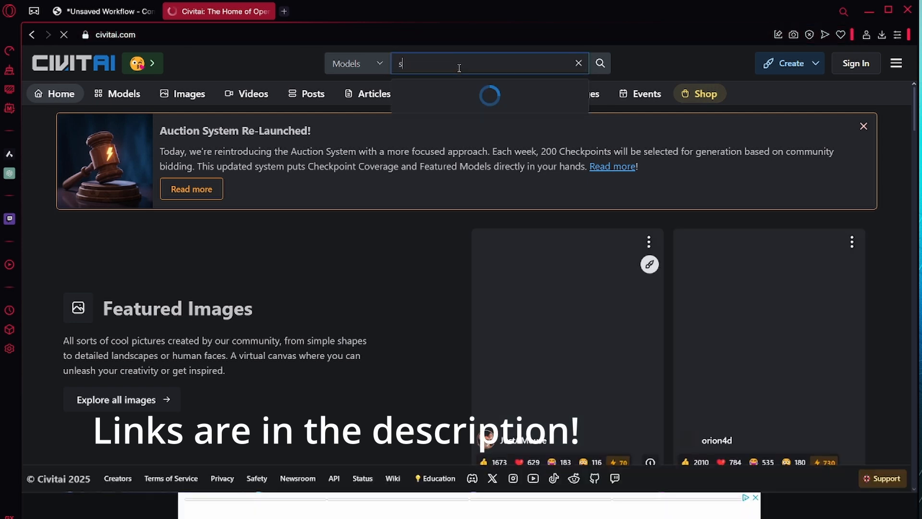
{"action": "type", "text": "imple gguf wa"}
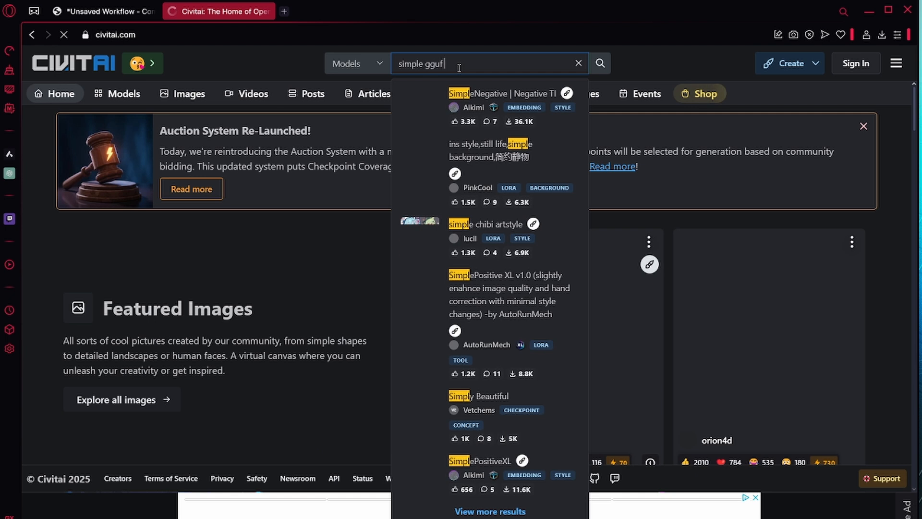
{"action": "type", "text": "n2.1"}
{"action": "key", "text": "Return"}
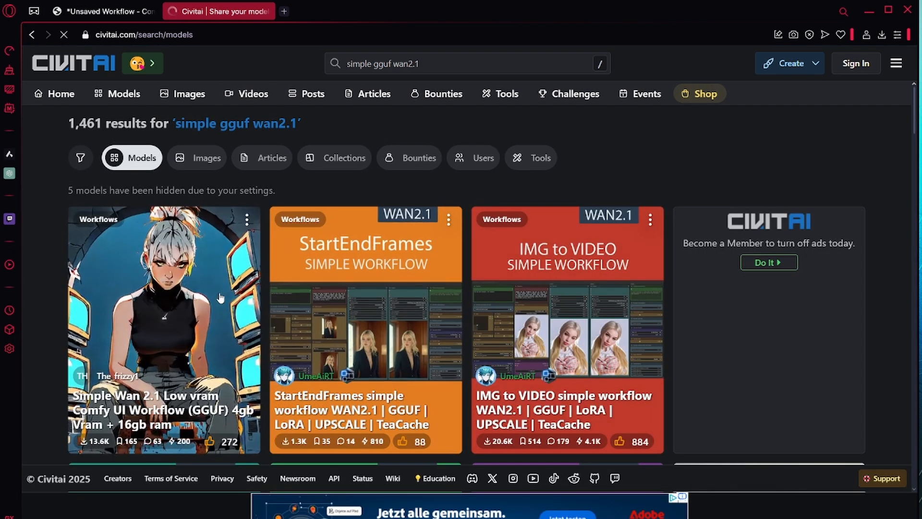
{"action": "left_click", "coordinate": [221, 298]}
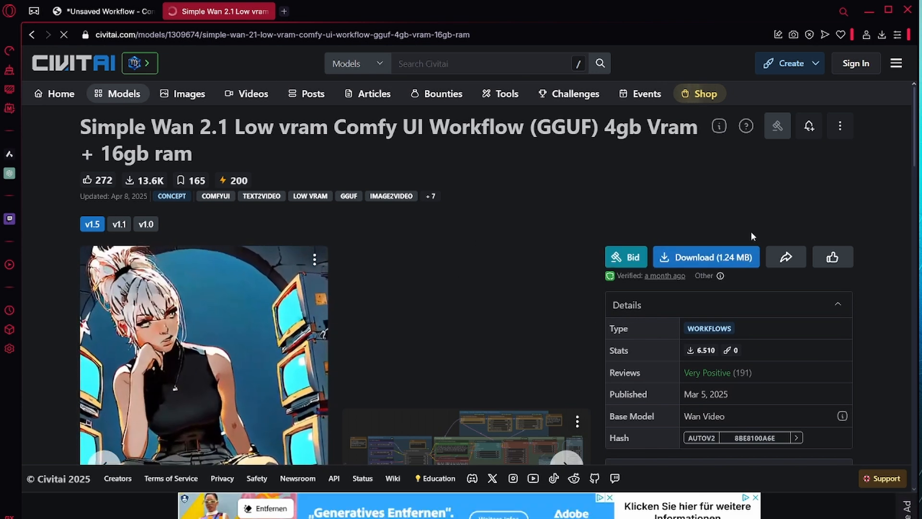
{"action": "left_click", "coordinate": [723, 258]}
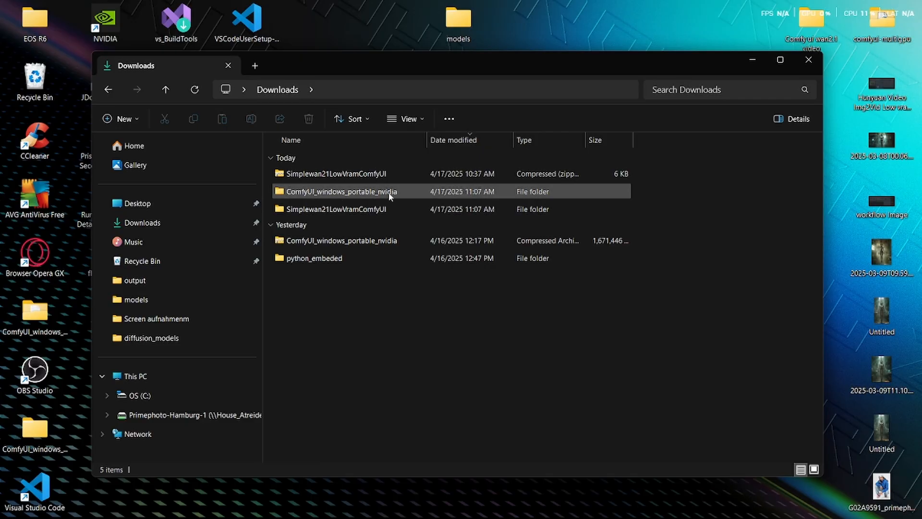
Step: In File Explorer, check the Simplewan21LowVramComfyUI folder in Downloads and open ComfyUI_windows_portable inside ComfyUI_windows_portable_nvidia
{"action": "double_click", "coordinate": [341, 210]}
{"action": "left_click", "coordinate": [280, 86]}
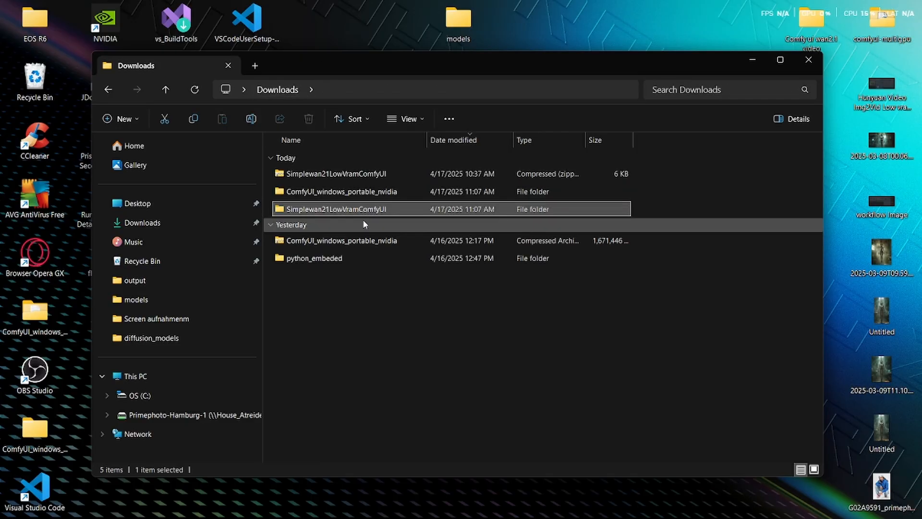
{"action": "double_click", "coordinate": [366, 196]}
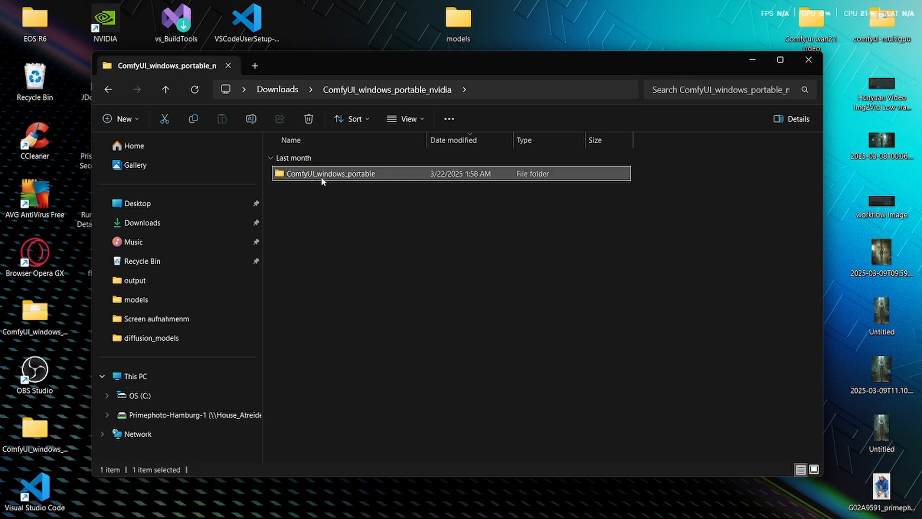
{"action": "double_click", "coordinate": [322, 175]}
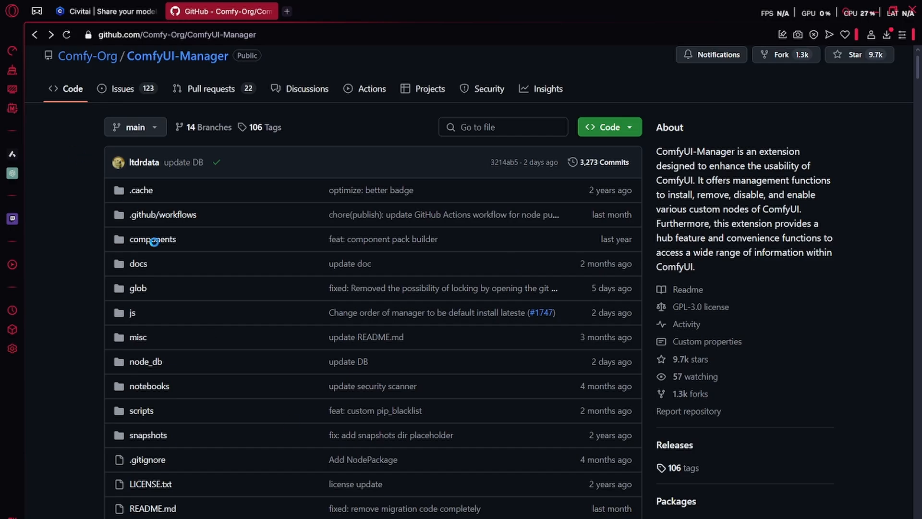
Step: In the browser, search for "comfz ui manager" and download the Comfy-Org ComfyUI-Manager repository from GitHub as an archive
{"action": "left_click", "coordinate": [216, 29]}
{"action": "type", "text": "c"}
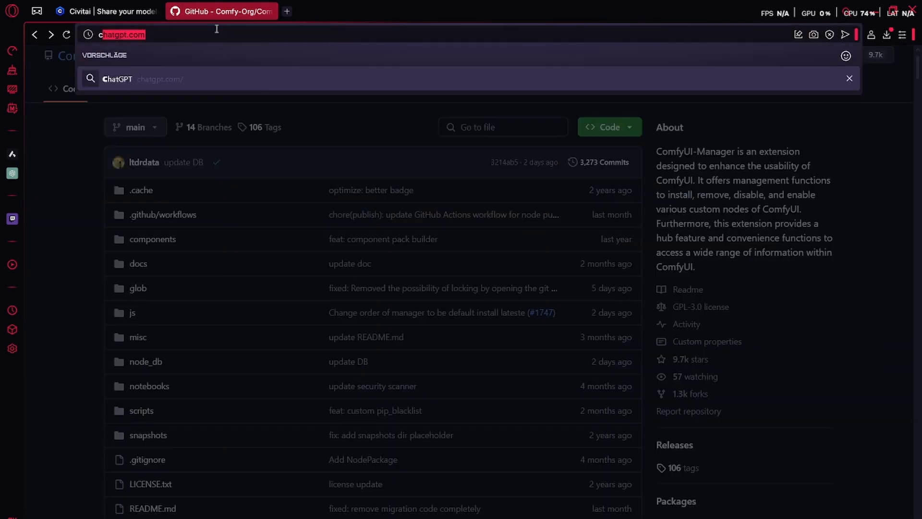
{"action": "type", "text": "omfz ui m"}
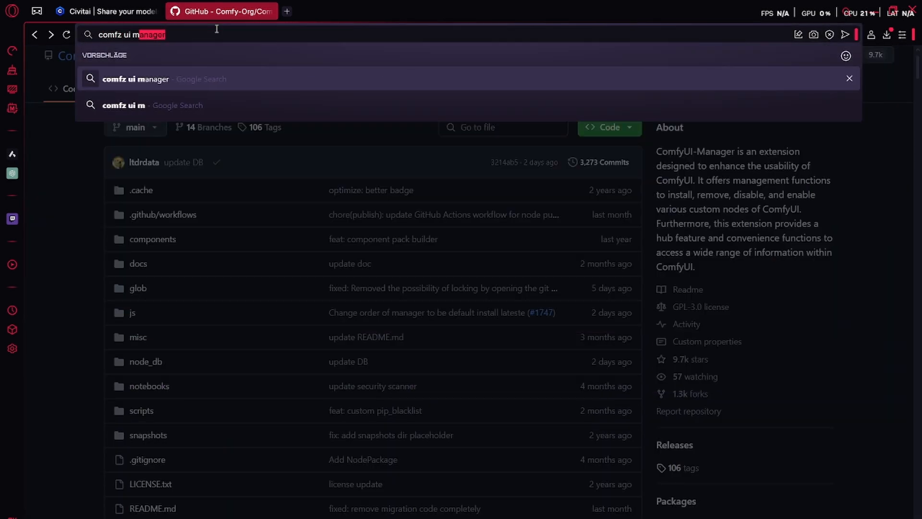
{"action": "type", "text": "a"}
{"action": "key", "text": "Return"}
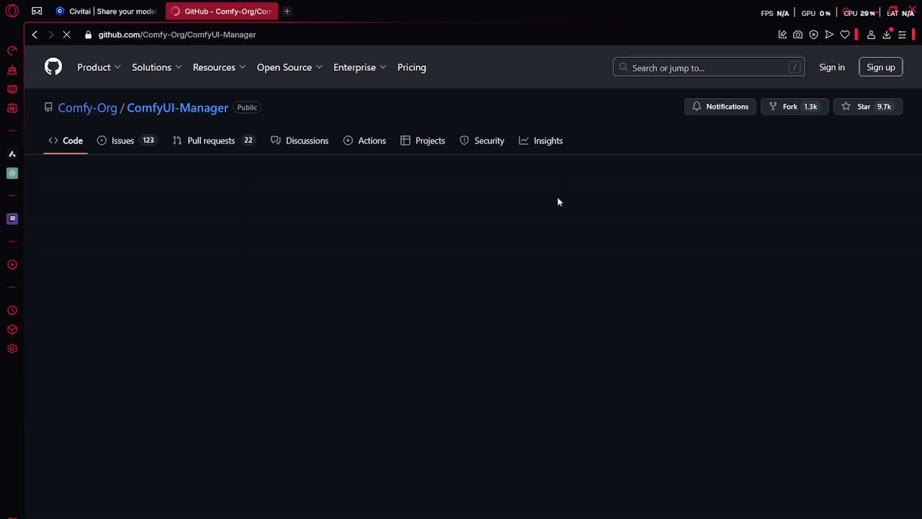
{"action": "left_click", "coordinate": [632, 178]}
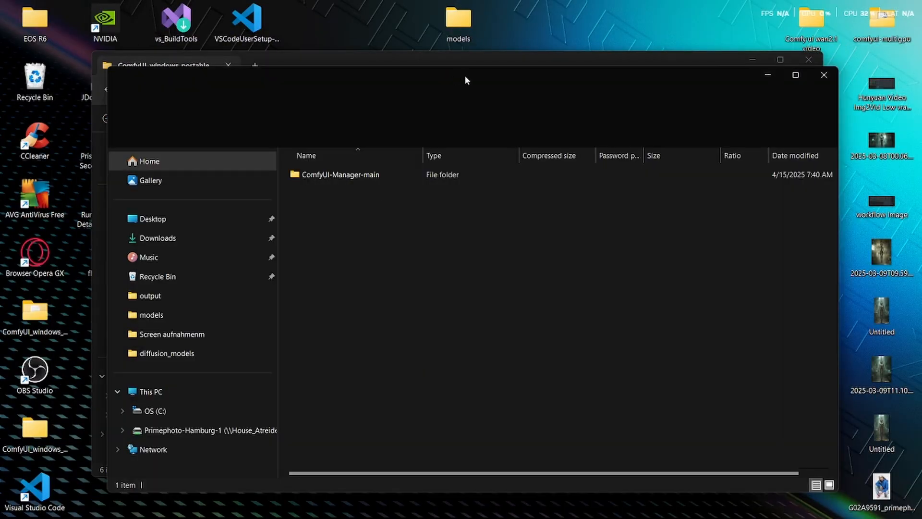
Step: Move the ComfyUI-Manager-main archive window aside and open the ComfyUI\custom_nodes folder of the portable installation
{"action": "left_click_drag", "start_coordinate": [465, 76], "coordinate": [756, 118]}
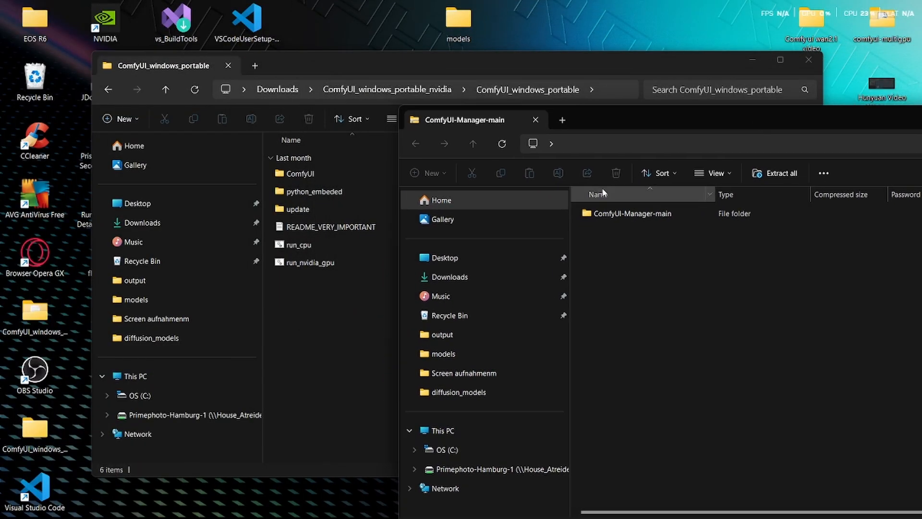
{"action": "left_click", "coordinate": [619, 214]}
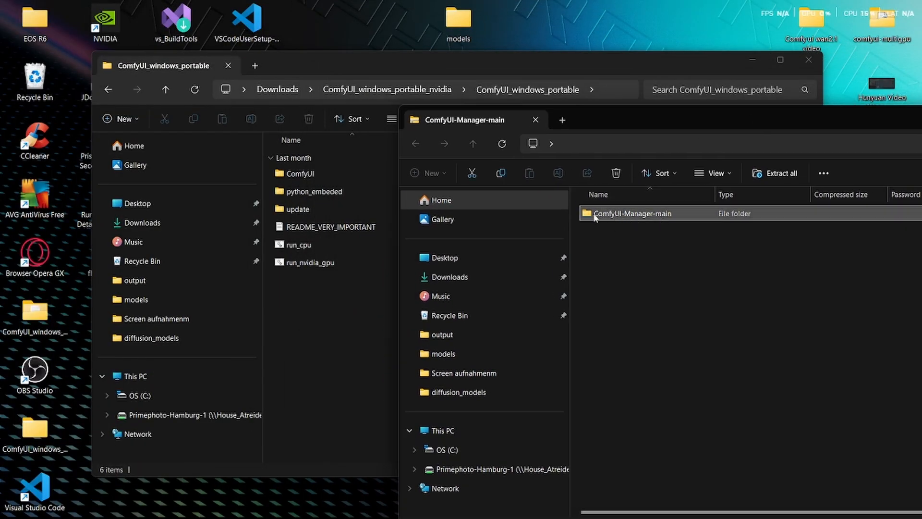
{"action": "left_click", "coordinate": [334, 319]}
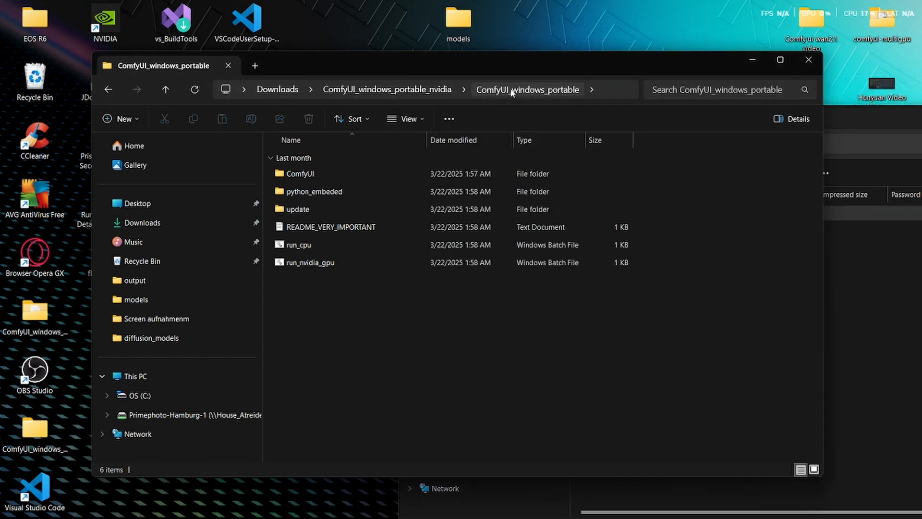
{"action": "double_click", "coordinate": [340, 180]}
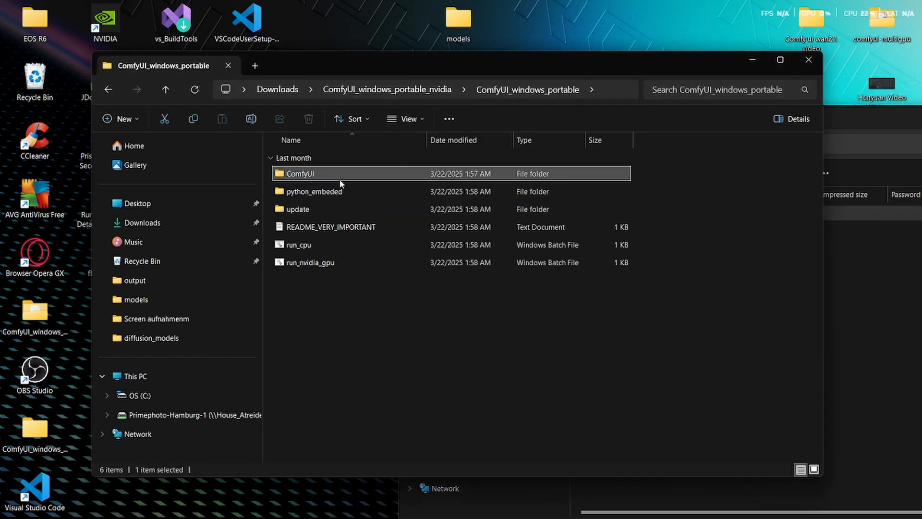
{"action": "scroll", "coordinate": [376, 308], "scroll_direction": "down", "scroll_amount": 6}
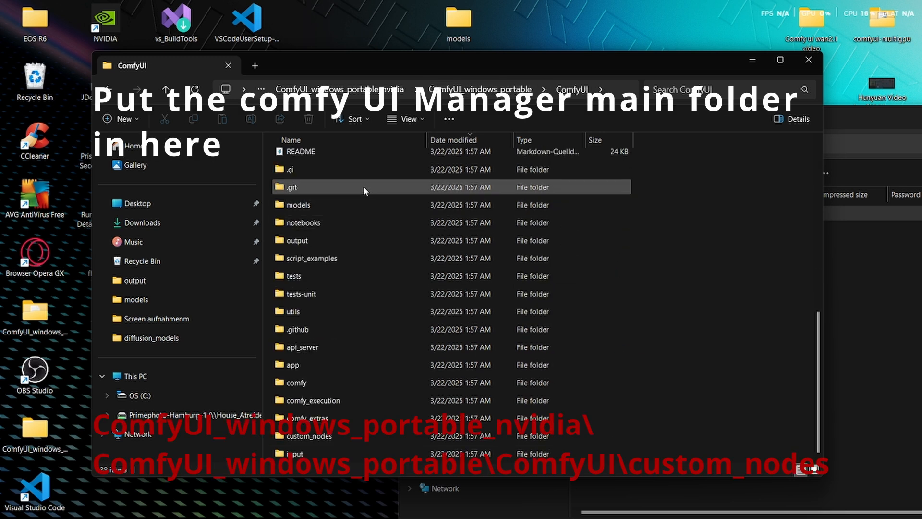
{"action": "double_click", "coordinate": [322, 436]}
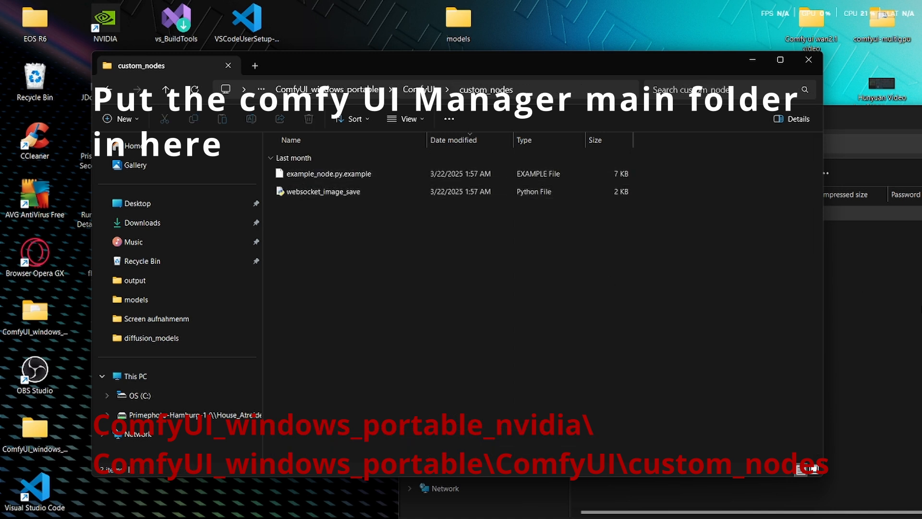
Step: Copy the ComfyUI-Manager-main folder from the downloaded archive into the custom_nodes folder
{"action": "left_click", "coordinate": [908, 318]}
{"action": "left_click", "coordinate": [615, 216]}
{"action": "left_click_drag", "start_coordinate": [648, 218], "coordinate": [344, 268]}
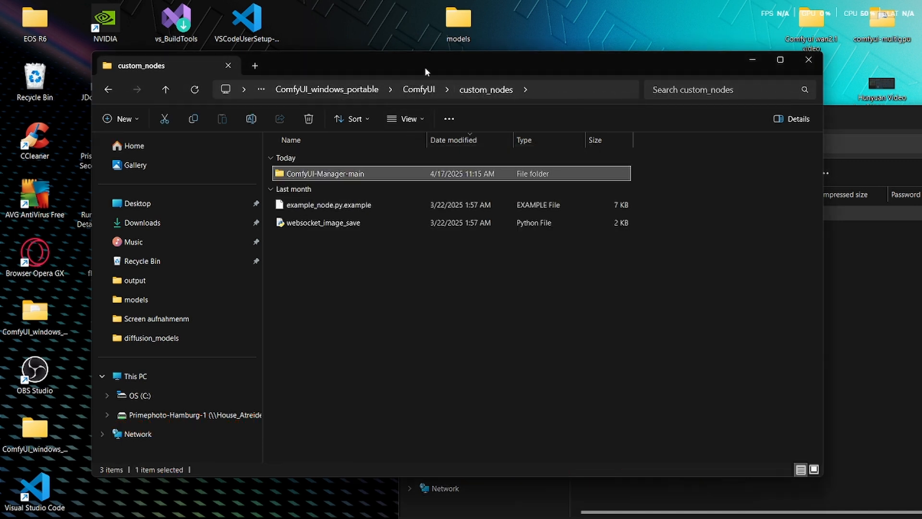
Step: Go back to the ComfyUI_windows_portable folder inside ComfyUI_windows_portable_nvidia in Downloads and launch ComfyUI with run_nvidia_gpu
{"action": "left_click", "coordinate": [422, 90]}
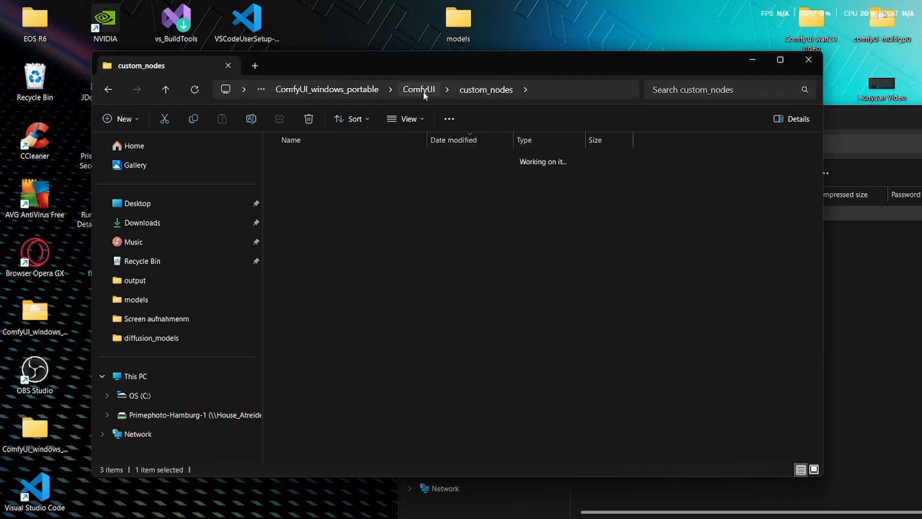
{"action": "left_click", "coordinate": [342, 91]}
{"action": "left_click", "coordinate": [271, 91]}
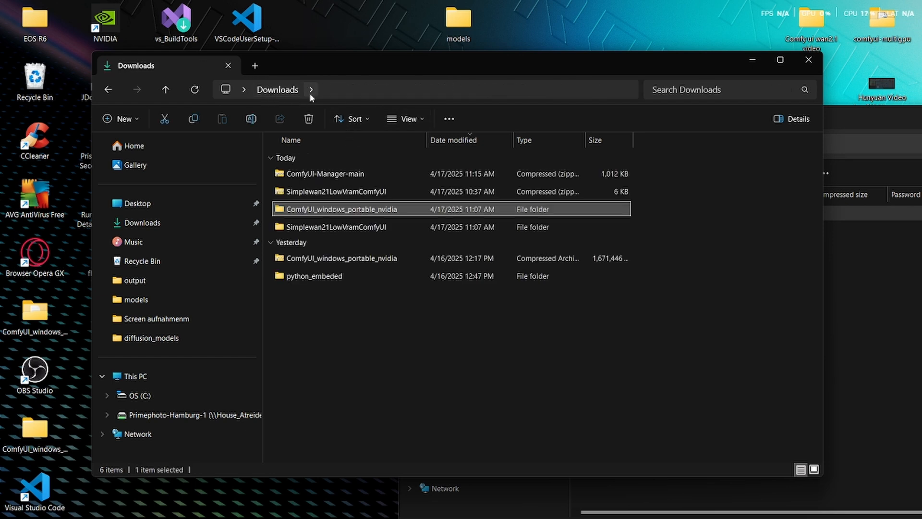
{"action": "double_click", "coordinate": [348, 210]}
{"action": "double_click", "coordinate": [338, 176]}
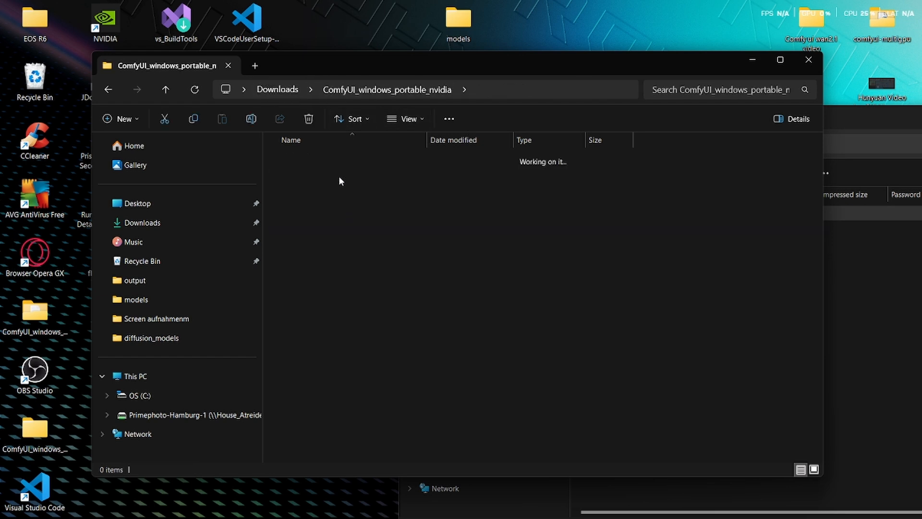
{"action": "left_click", "coordinate": [329, 263]}
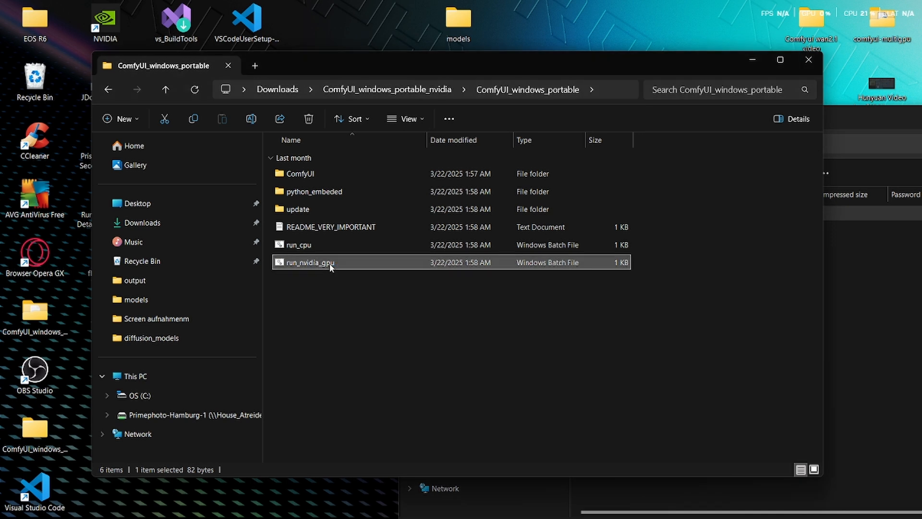
{"action": "double_click", "coordinate": [329, 263]}
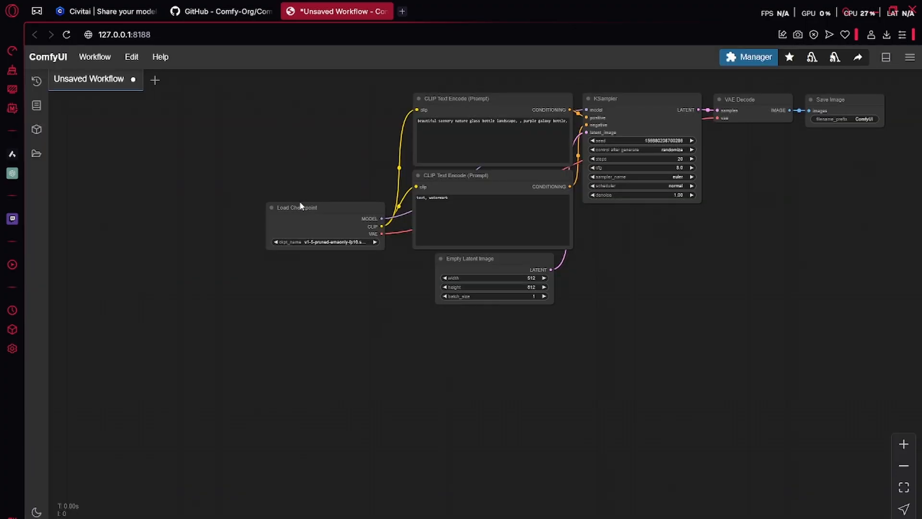
Step: Create a new blank workflow in ComfyUI and close the default unsaved workflow
{"action": "left_click_drag", "start_coordinate": [282, 165], "coordinate": [163, 262]}
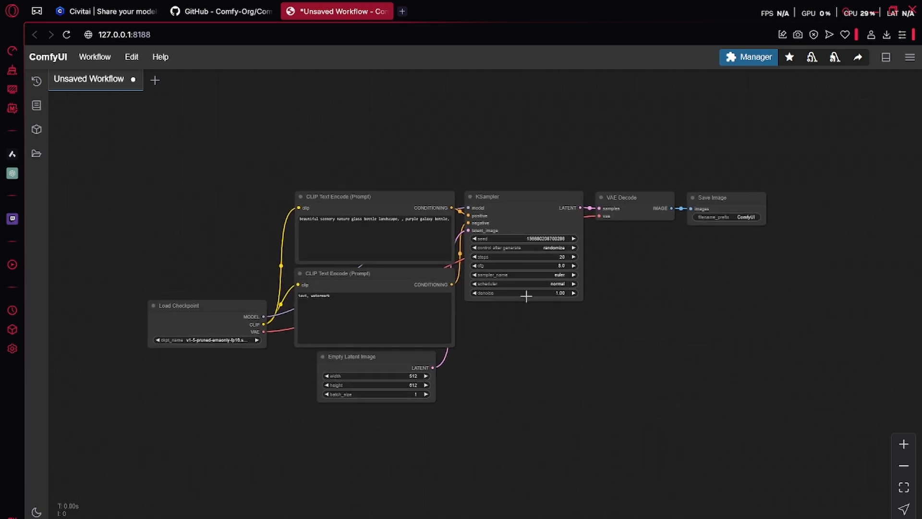
{"action": "left_click", "coordinate": [155, 80]}
{"action": "left_click", "coordinate": [132, 79]}
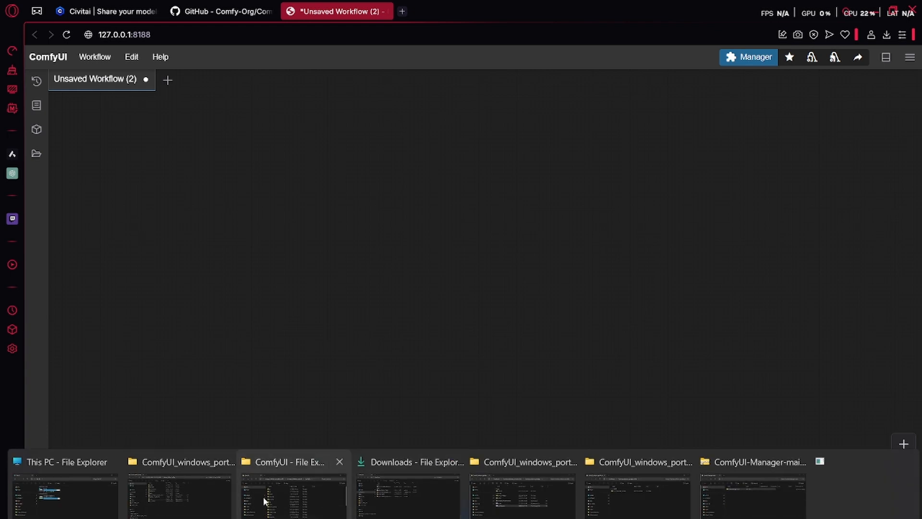
Step: Load the workflow file from the Simplewan21LowVramComfyUI folder in Downloads into the ComfyUI canvas
{"action": "left_click", "coordinate": [216, 500]}
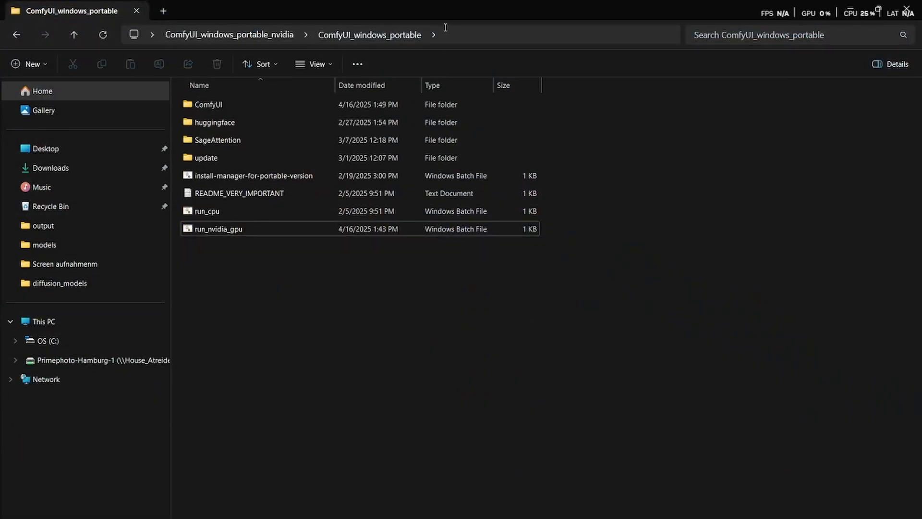
{"action": "left_click_drag", "start_coordinate": [469, 11], "coordinate": [695, 65]}
{"action": "left_click", "coordinate": [391, 224]}
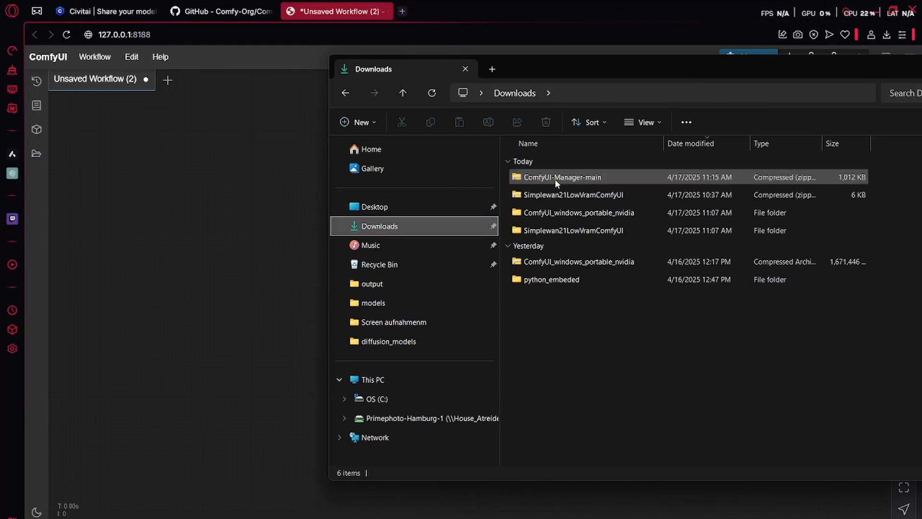
{"action": "double_click", "coordinate": [552, 229]}
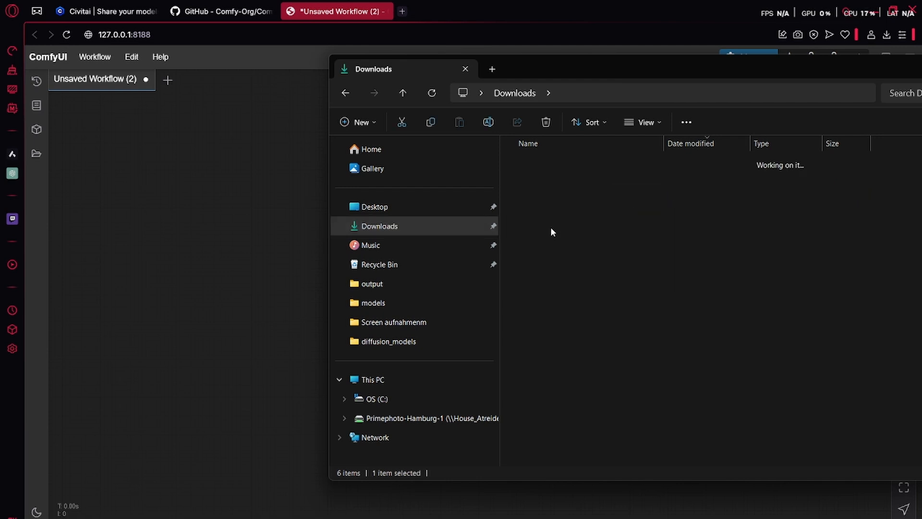
{"action": "left_click", "coordinate": [569, 177]}
{"action": "left_click_drag", "start_coordinate": [612, 179], "coordinate": [258, 233]}
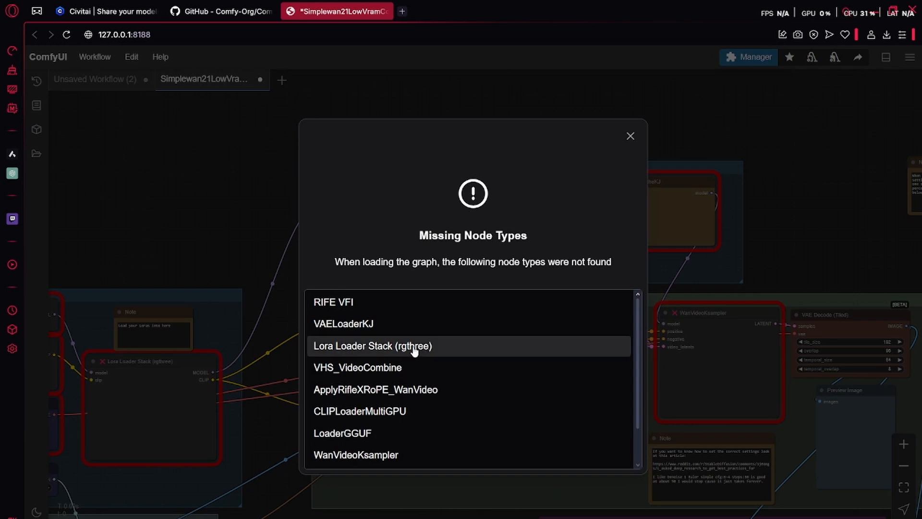
Step: Review the list of missing node types, dismiss it and look over the loaded workflow
{"action": "scroll", "coordinate": [413, 351], "scroll_direction": "down", "scroll_amount": 1}
{"action": "scroll", "coordinate": [414, 350], "scroll_direction": "up", "scroll_amount": 1}
{"action": "scroll", "coordinate": [413, 350], "scroll_direction": "down", "scroll_amount": 1}
{"action": "scroll", "coordinate": [413, 351], "scroll_direction": "up", "scroll_amount": 1}
{"action": "scroll", "coordinate": [414, 350], "scroll_direction": "down", "scroll_amount": 1}
{"action": "left_click", "coordinate": [631, 137]}
{"action": "scroll", "coordinate": [402, 286], "scroll_direction": "down", "scroll_amount": 5}
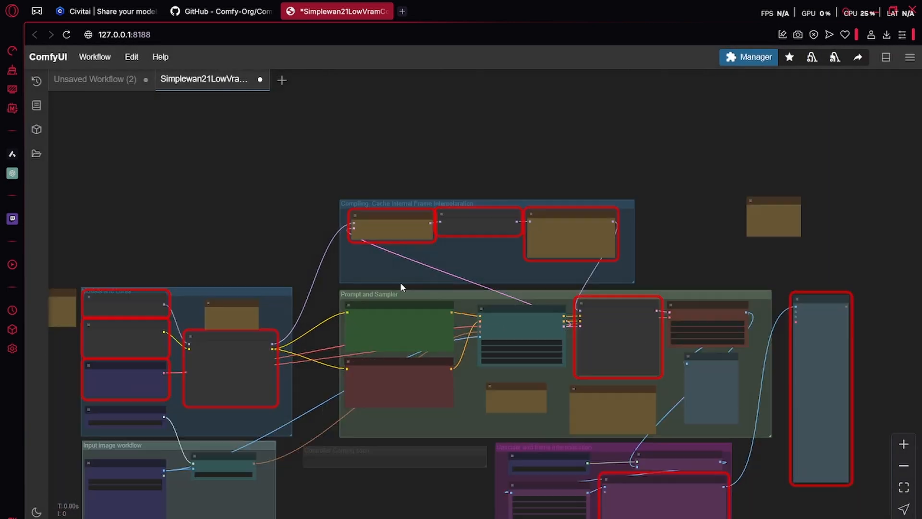
Step: Install the missing custom nodes through ComfyUI Manager: rgthree's ComfyUI Nodes, KJNodes, VideoHelperSuite, Frame Interpolation, gguf and WanVideoKsampler
{"action": "left_click", "coordinate": [761, 58]}
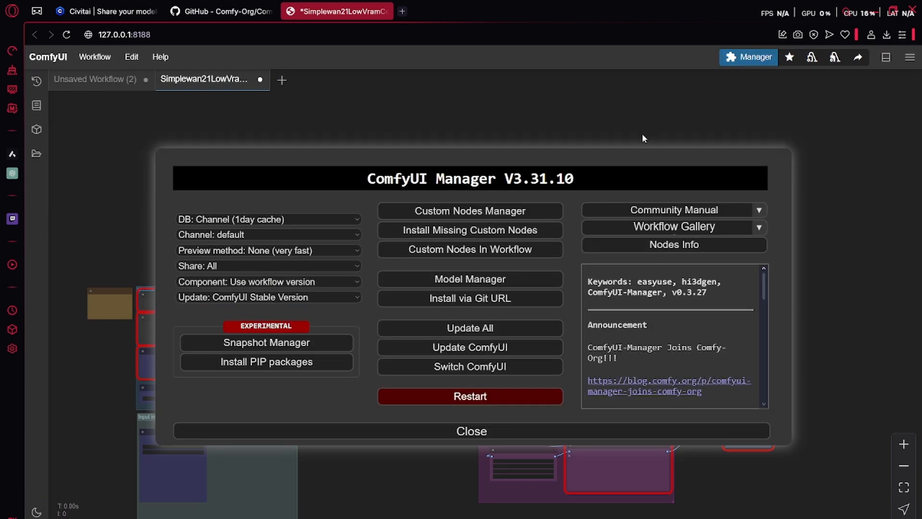
{"action": "left_click", "coordinate": [493, 235]}
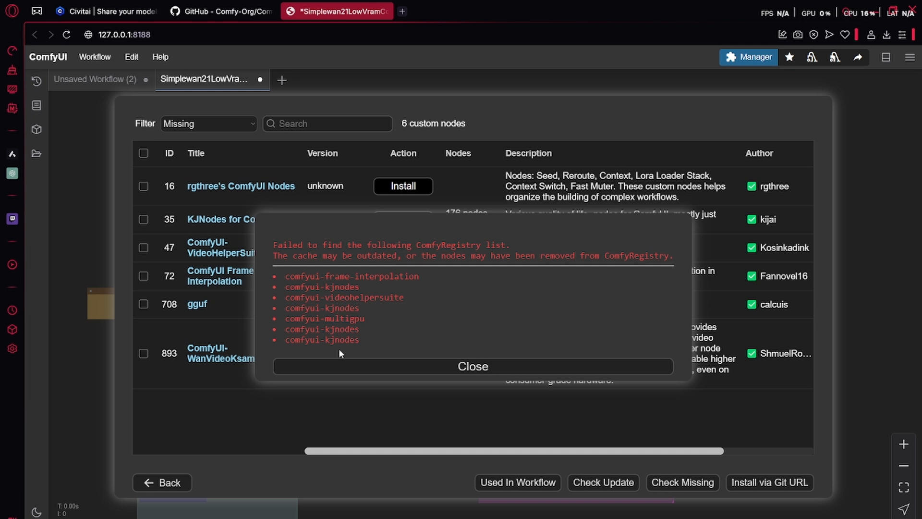
{"action": "left_click", "coordinate": [360, 365]}
{"action": "left_click", "coordinate": [395, 189]}
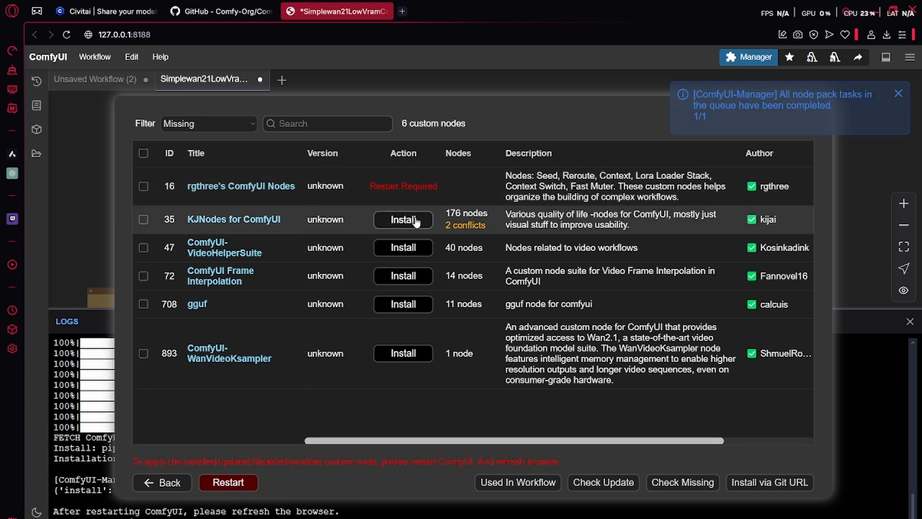
{"action": "left_click", "coordinate": [414, 220]}
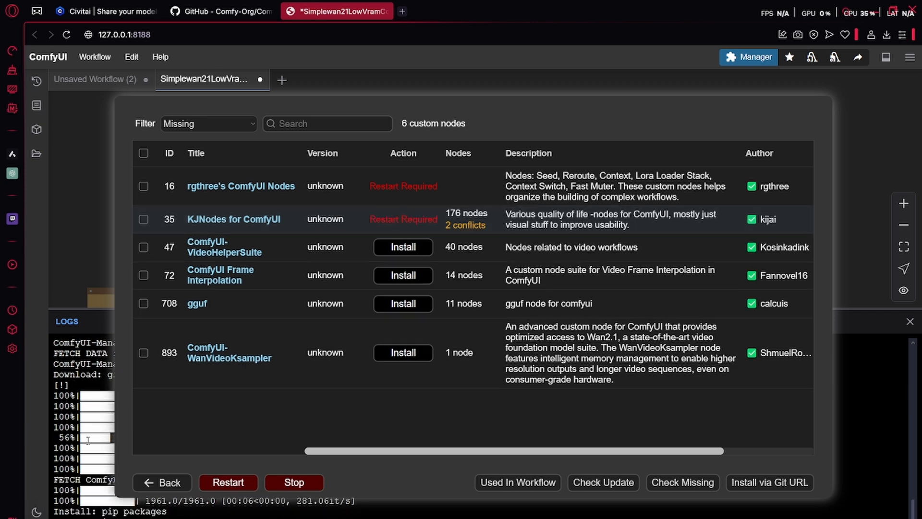
{"action": "left_click", "coordinate": [410, 249]}
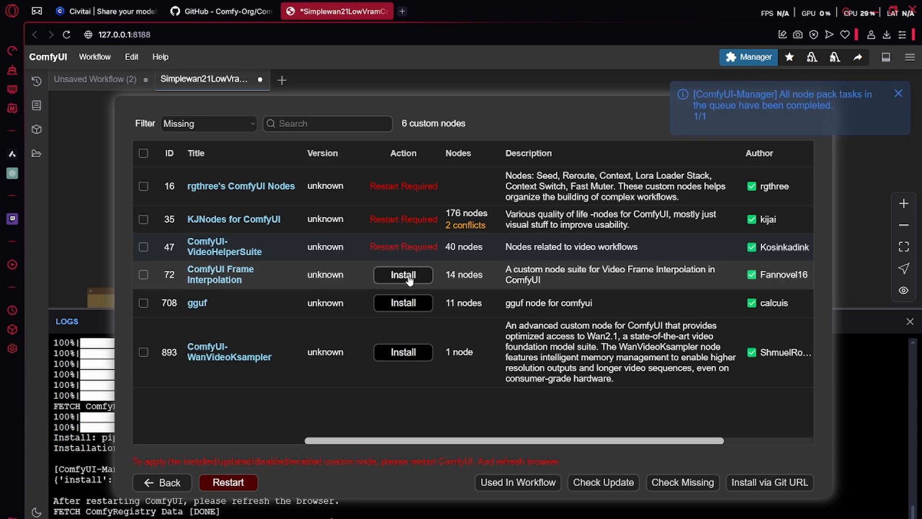
{"action": "left_click", "coordinate": [409, 278]}
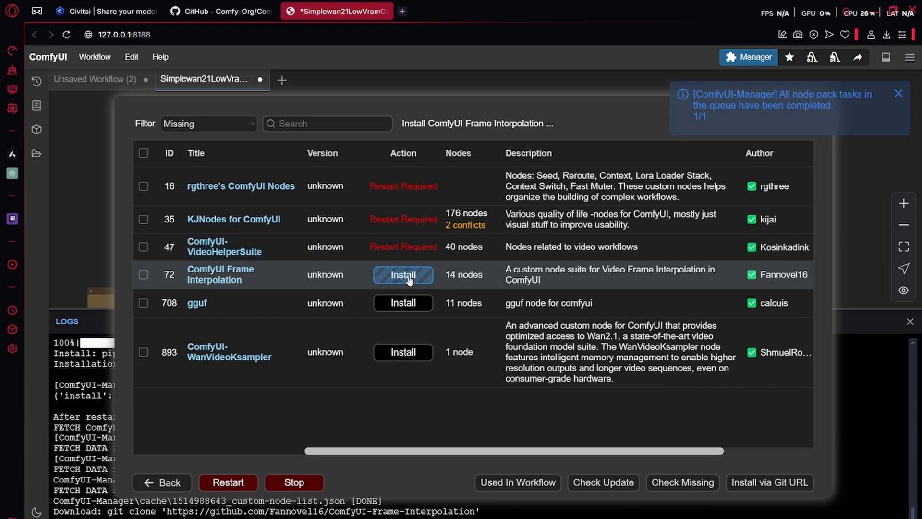
{"action": "left_click", "coordinate": [424, 305]}
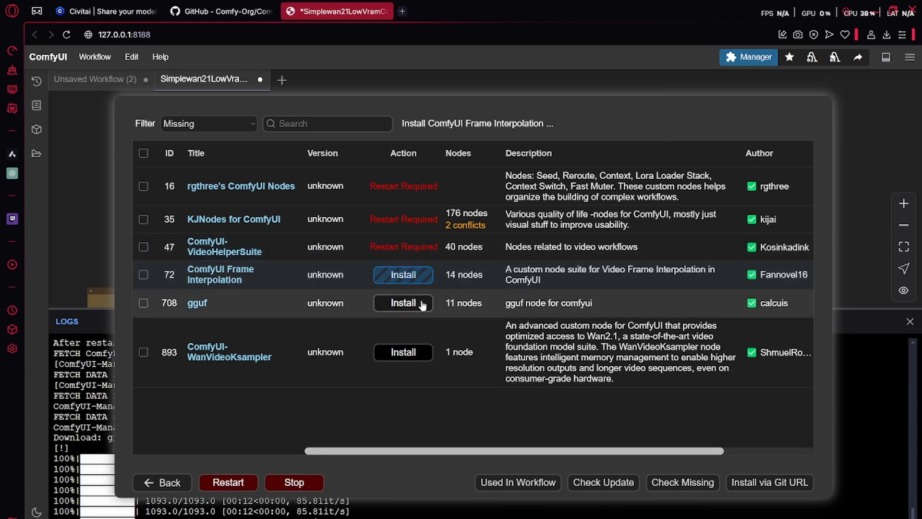
{"action": "left_click", "coordinate": [399, 350]}
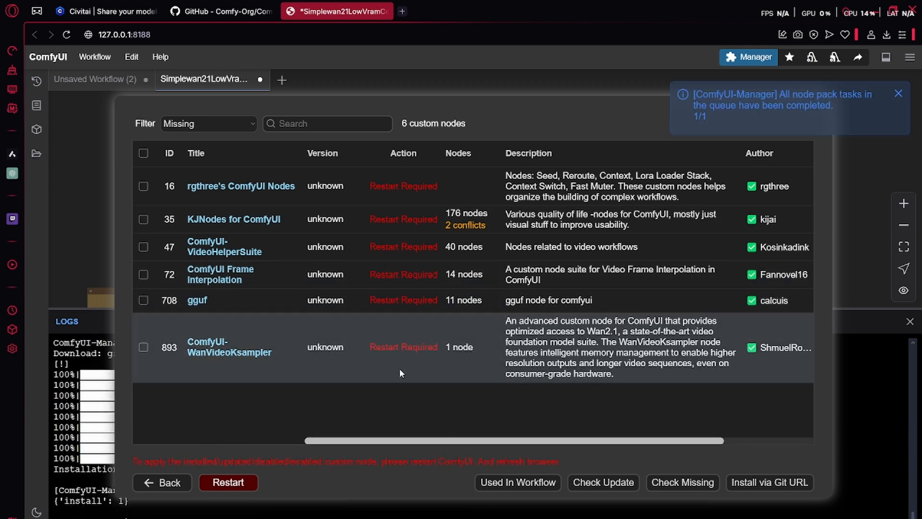
Step: Reboot the ComfyUI server to apply the newly installed node packs, and reload the workflow page
{"action": "left_click", "coordinate": [229, 483]}
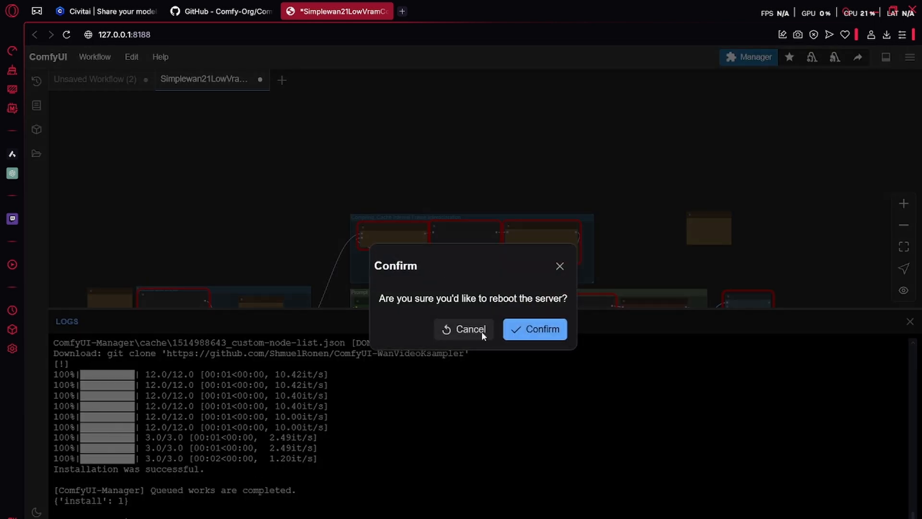
{"action": "left_click", "coordinate": [534, 334]}
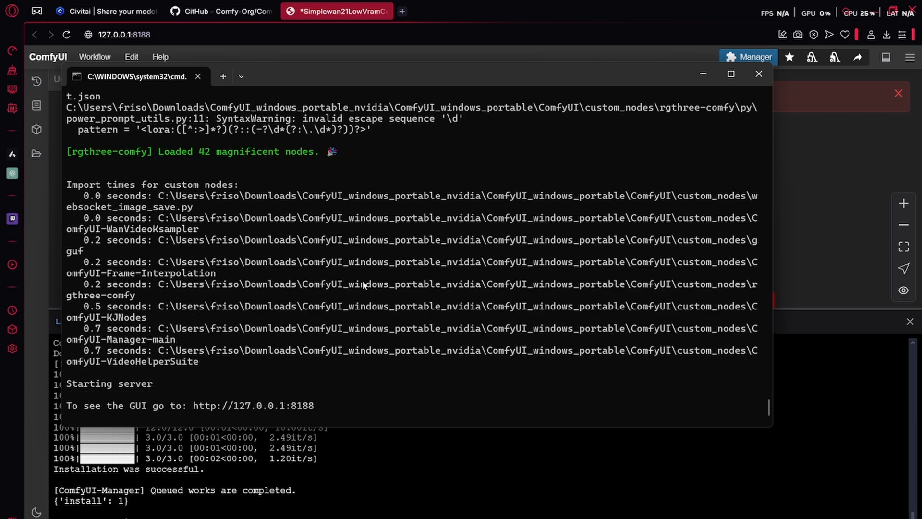
{"action": "left_click", "coordinate": [790, 148]}
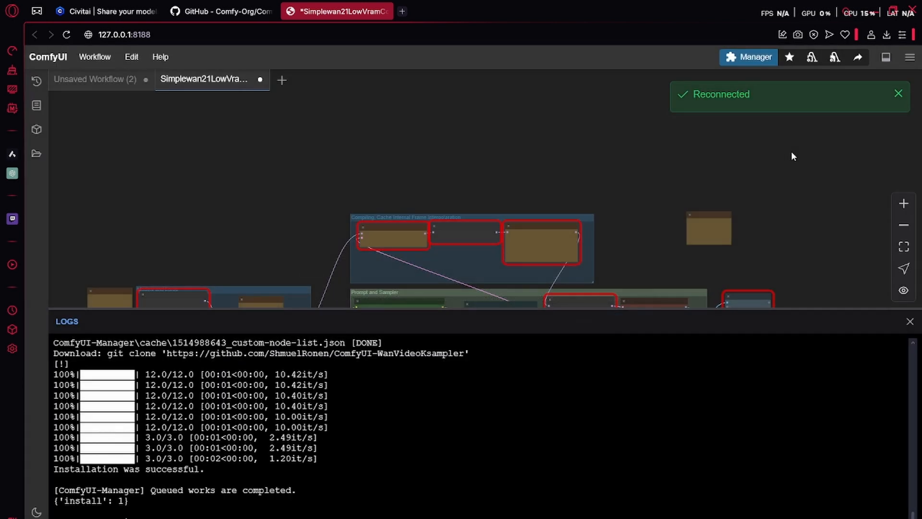
{"action": "left_click", "coordinate": [67, 35]}
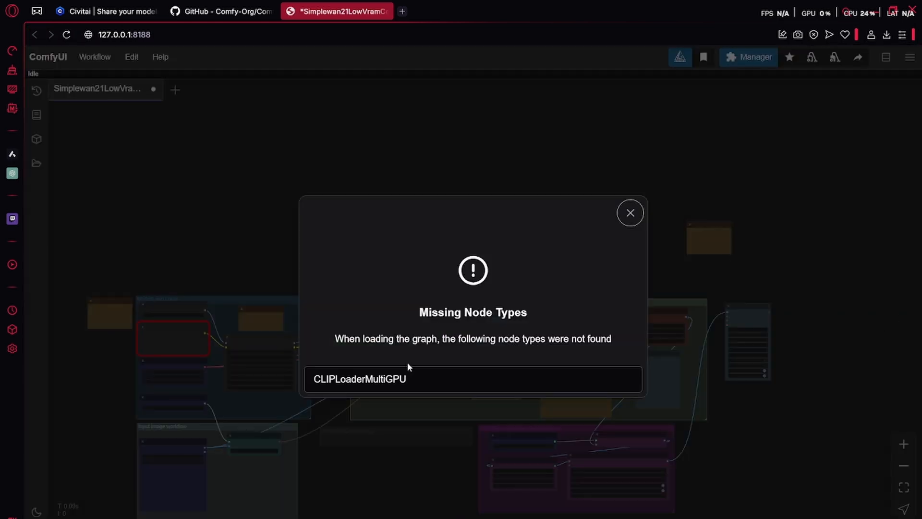
{"action": "left_click", "coordinate": [630, 213]}
Step: Locate the missing CLIPLoaderMultiGPU node in Models and Loras and install the latest version of ComfyUI-MultiGPU through the Manager
{"action": "scroll", "coordinate": [161, 360], "scroll_direction": "up", "scroll_amount": 8}
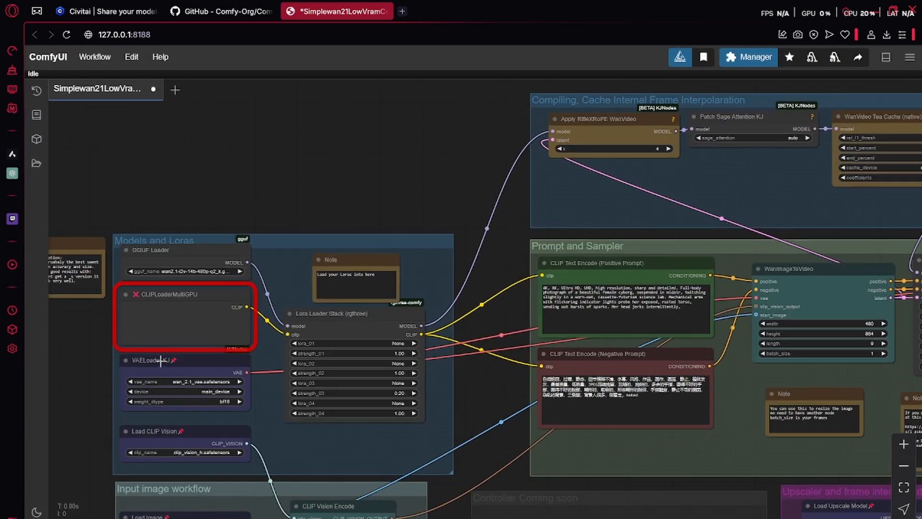
{"action": "left_click_drag", "start_coordinate": [169, 321], "coordinate": [165, 322]}
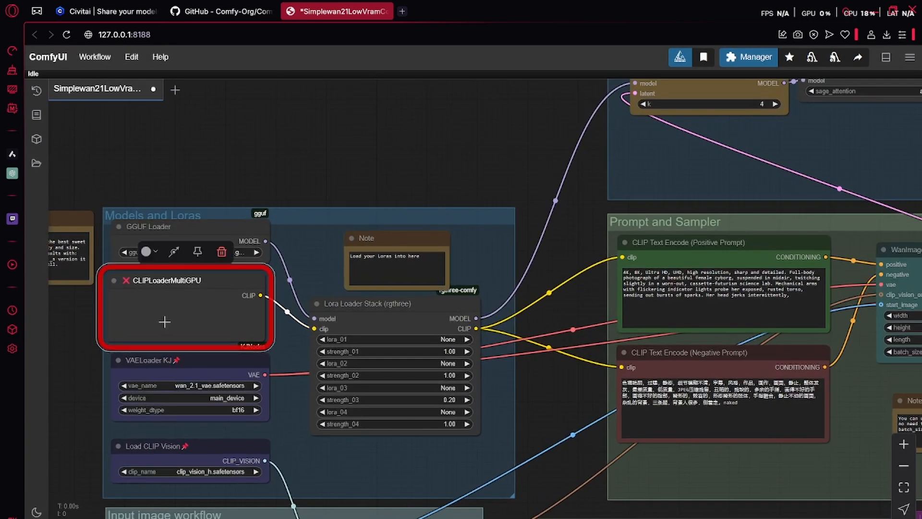
{"action": "left_click", "coordinate": [749, 57]}
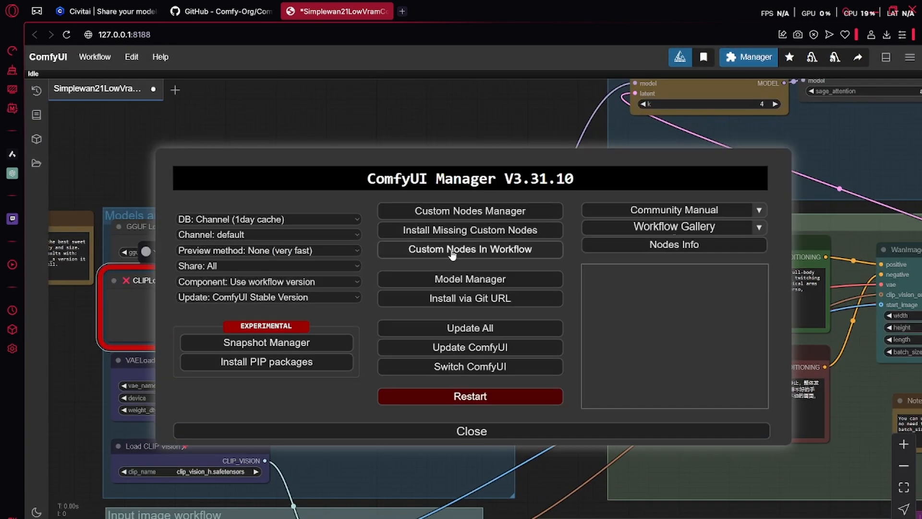
{"action": "left_click", "coordinate": [447, 250]}
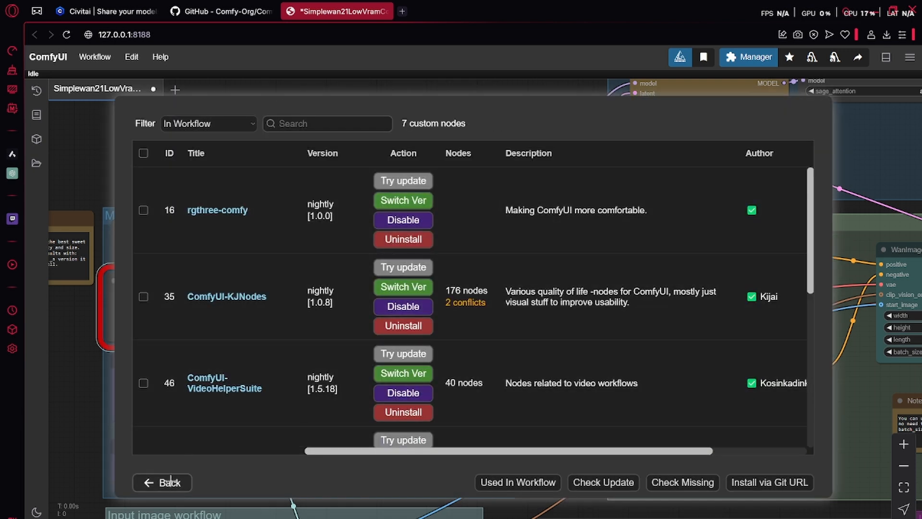
{"action": "left_click", "coordinate": [161, 482]}
{"action": "left_click", "coordinate": [411, 230]}
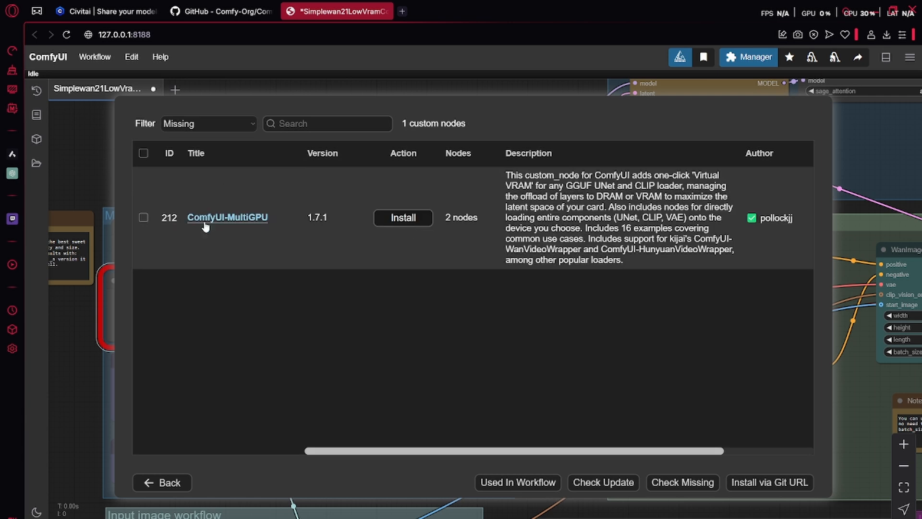
{"action": "left_click", "coordinate": [399, 217]}
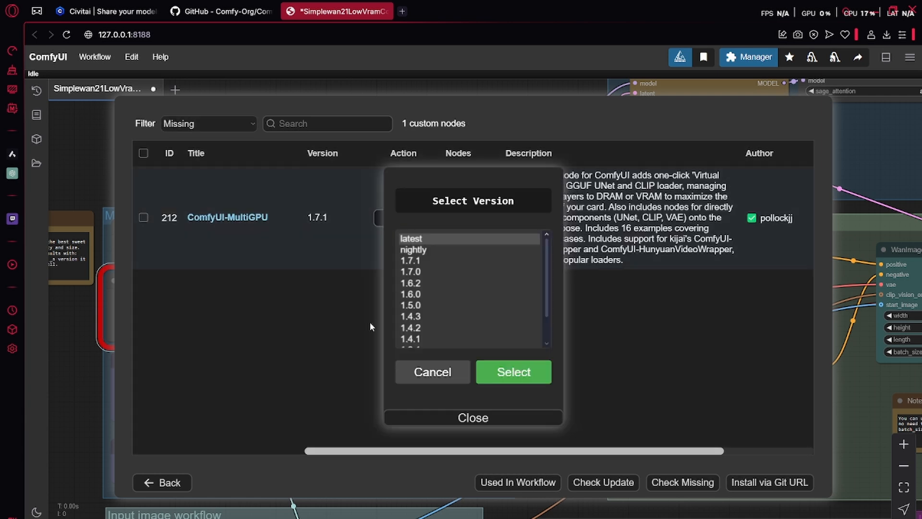
{"action": "left_click", "coordinate": [523, 375]}
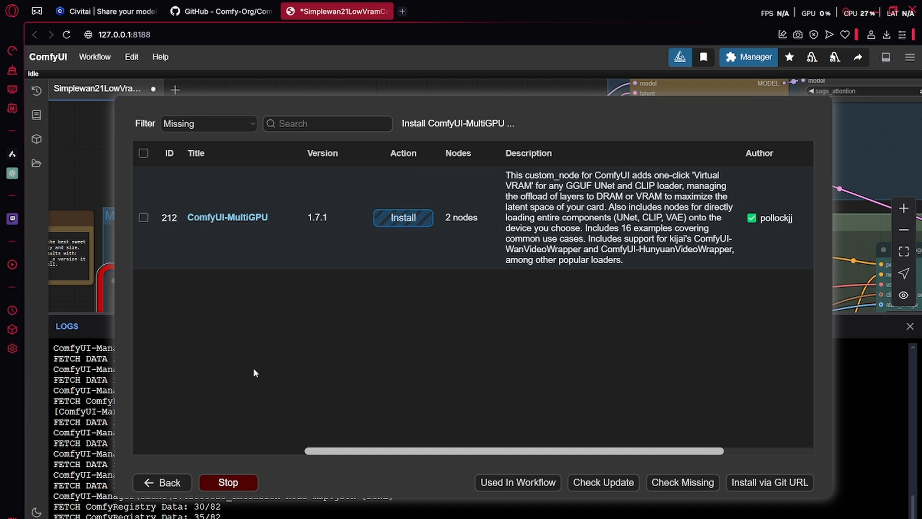
Step: Reboot the server to apply ComfyUI-MultiGPU, reload the page and look over the workflow's loader, prompt and sampler nodes
{"action": "left_click", "coordinate": [229, 483]}
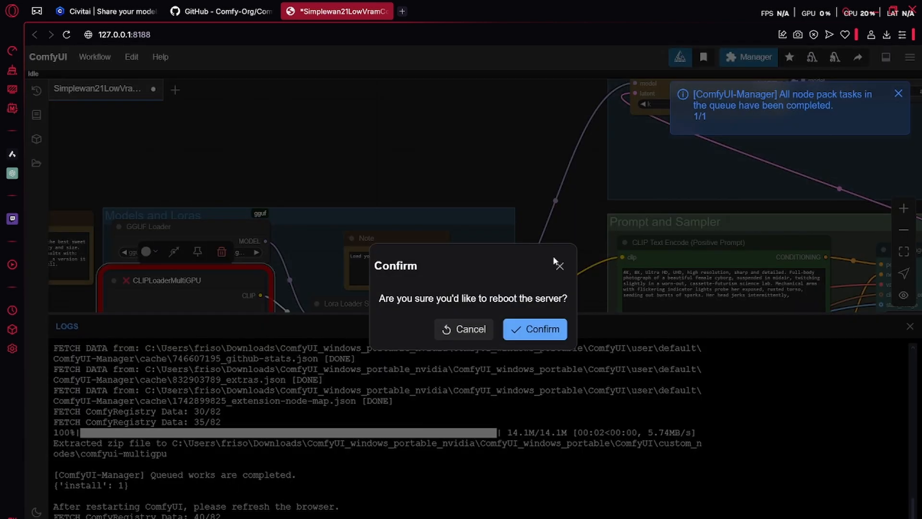
{"action": "left_click", "coordinate": [536, 329]}
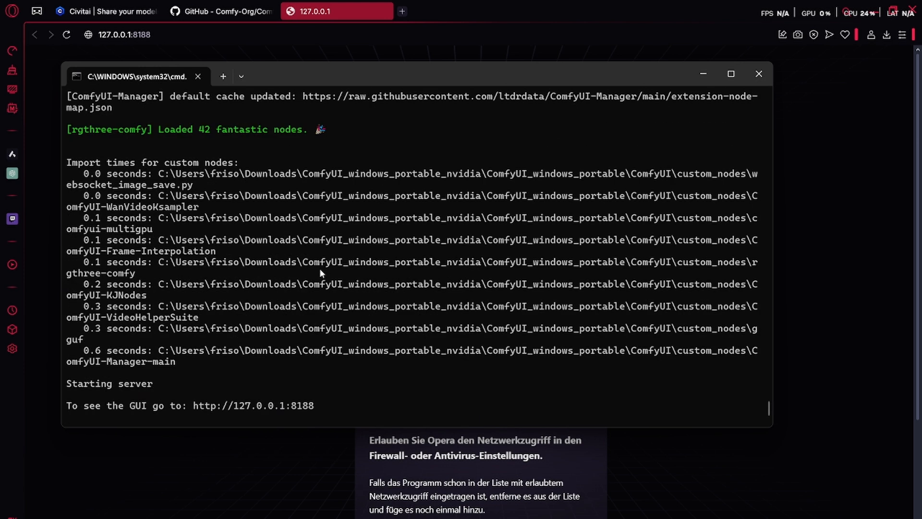
{"action": "left_click", "coordinate": [886, 162]}
{"action": "left_click", "coordinate": [66, 35]}
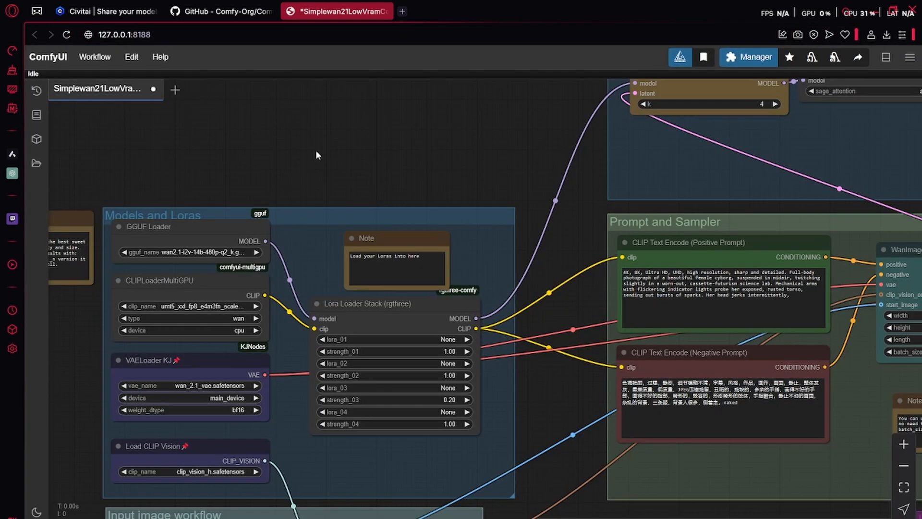
{"action": "left_click_drag", "start_coordinate": [316, 152], "coordinate": [39, 164]}
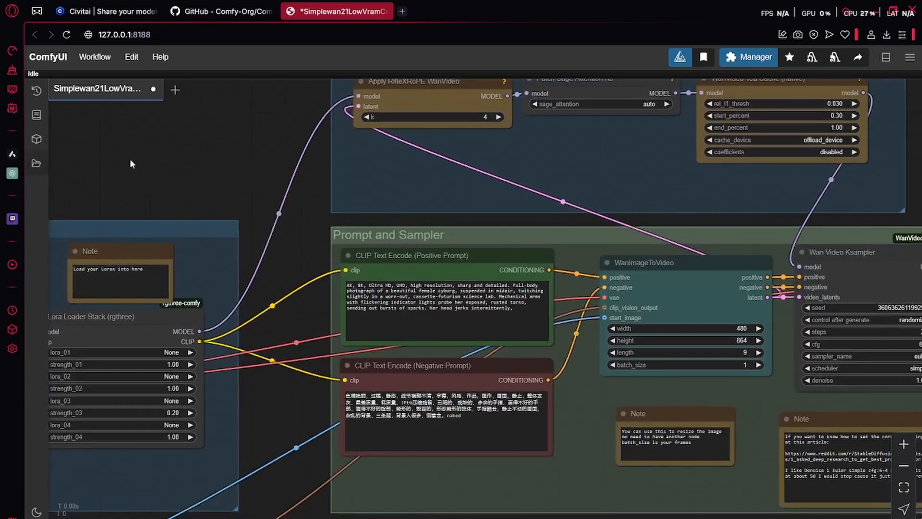
Step: Examine the model loaders in Models and Loras and the list of VAE files available to VAELoader KJ
{"action": "left_click_drag", "start_coordinate": [164, 225], "coordinate": [584, 65]}
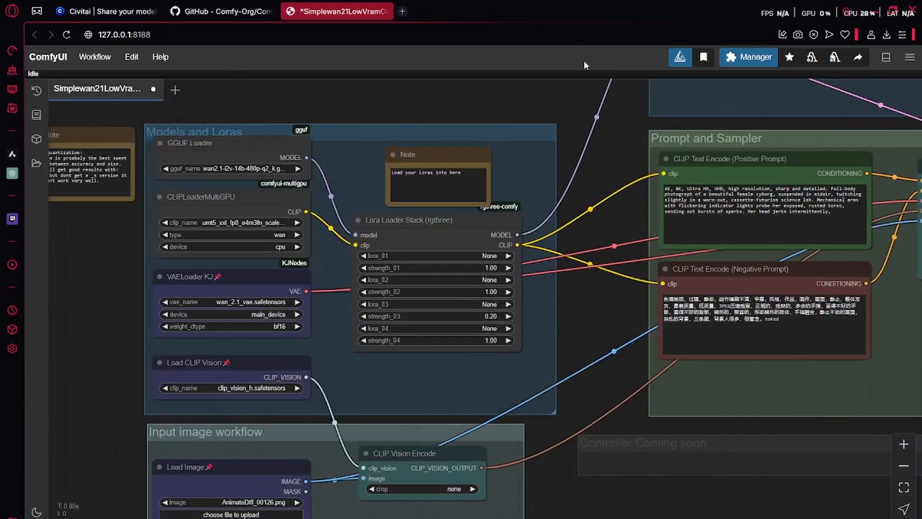
{"action": "left_click_drag", "start_coordinate": [317, 111], "coordinate": [372, 117]}
{"action": "scroll", "coordinate": [231, 282], "scroll_direction": "up", "scroll_amount": 4}
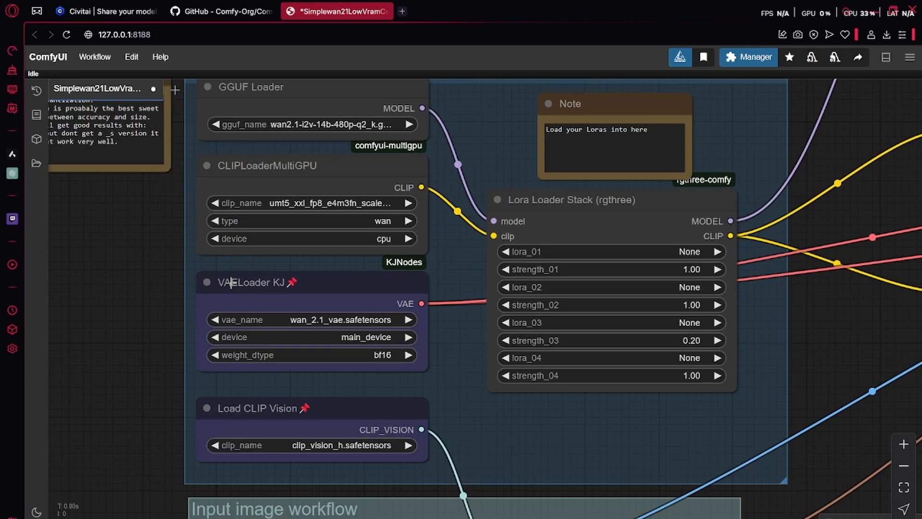
{"action": "left_click_drag", "start_coordinate": [141, 260], "coordinate": [127, 334]}
{"action": "scroll", "coordinate": [127, 334], "scroll_direction": "up", "scroll_amount": 5}
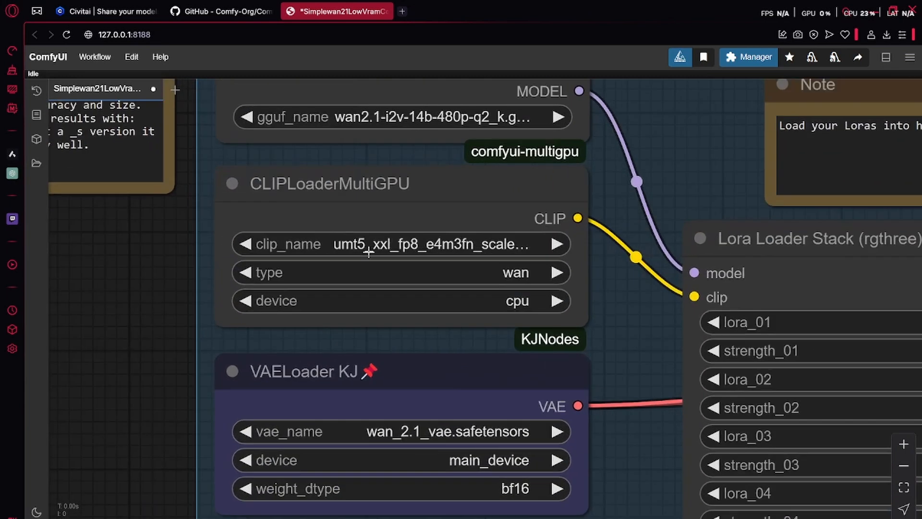
{"action": "scroll", "coordinate": [114, 382], "scroll_direction": "down", "scroll_amount": 5}
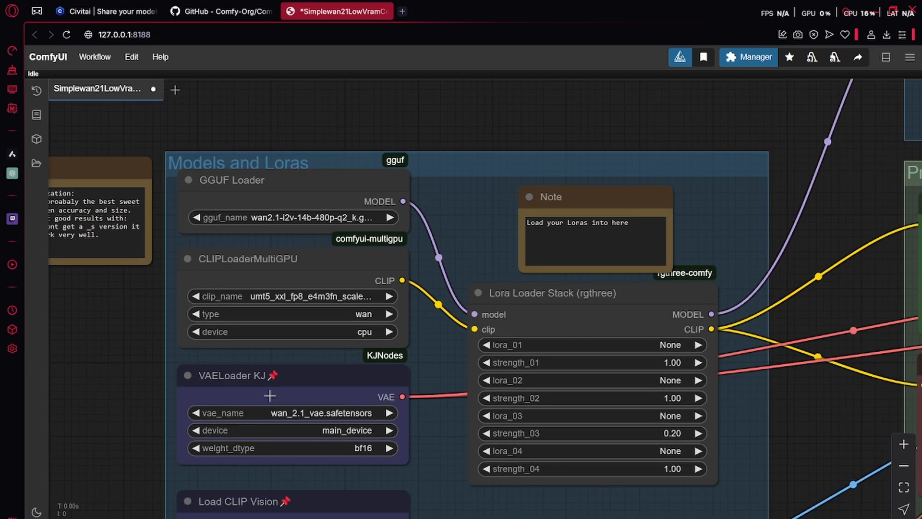
{"action": "left_click", "coordinate": [268, 413]}
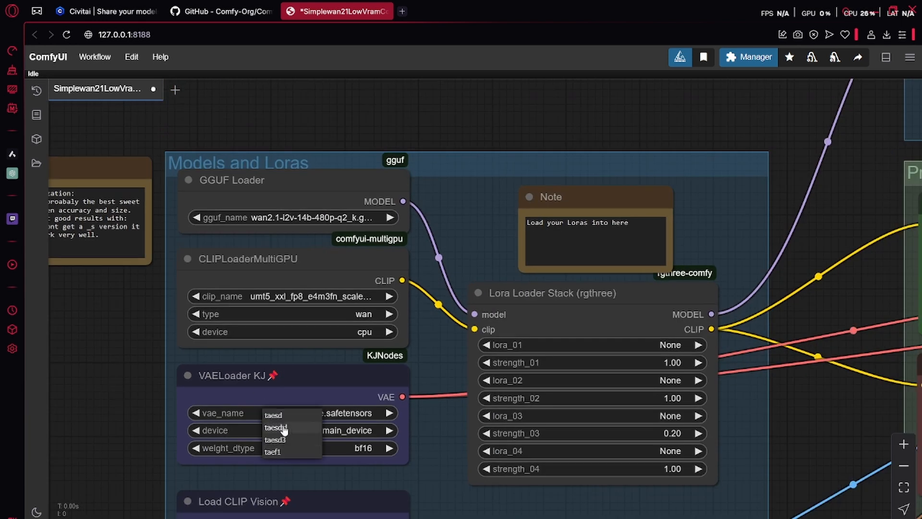
{"action": "left_click_drag", "start_coordinate": [128, 431], "coordinate": [121, 208]}
{"action": "left_click_drag", "start_coordinate": [327, 319], "coordinate": [367, 510]}
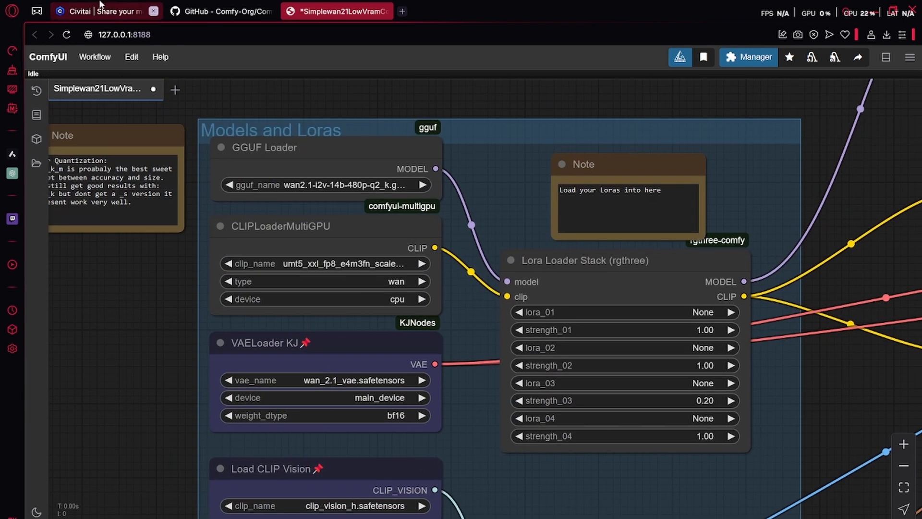
Step: Switch to the Civitai workflow page and read its description for the required custom nodes, model links and recommended quantizations
{"action": "left_click", "coordinate": [101, 10]}
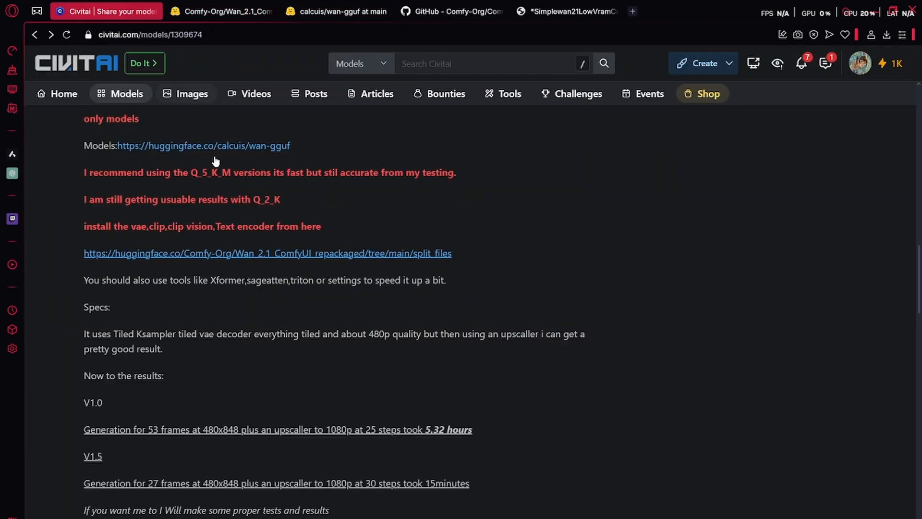
{"action": "scroll", "coordinate": [250, 217], "scroll_direction": "up", "scroll_amount": 8}
{"action": "scroll", "coordinate": [252, 265], "scroll_direction": "up", "scroll_amount": 5}
{"action": "scroll", "coordinate": [252, 265], "scroll_direction": "down", "scroll_amount": 8}
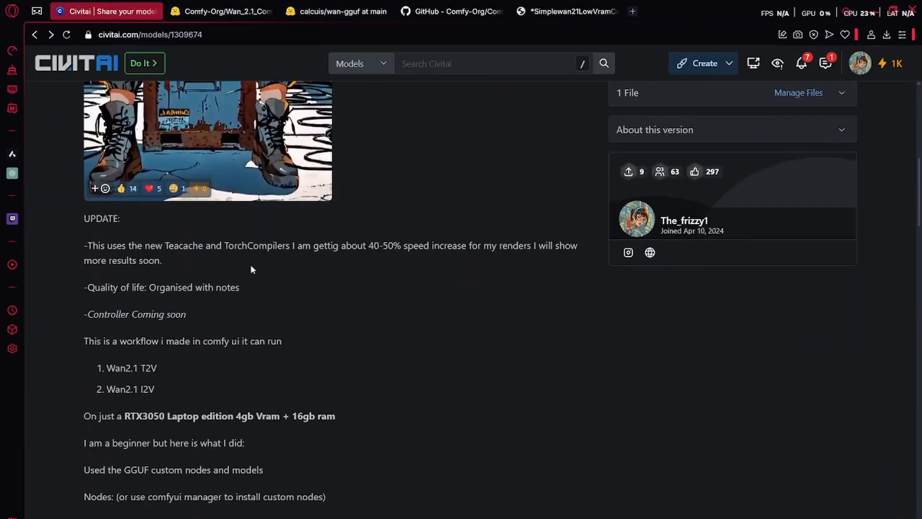
{"action": "scroll", "coordinate": [251, 269], "scroll_direction": "down", "scroll_amount": 4}
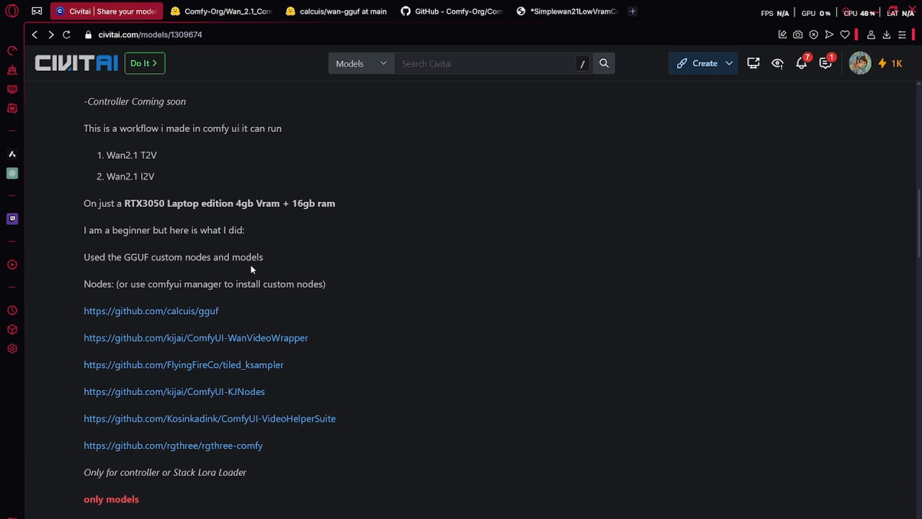
{"action": "scroll", "coordinate": [250, 264], "scroll_direction": "down", "scroll_amount": 4}
{"action": "scroll", "coordinate": [250, 264], "scroll_direction": "up", "scroll_amount": 2}
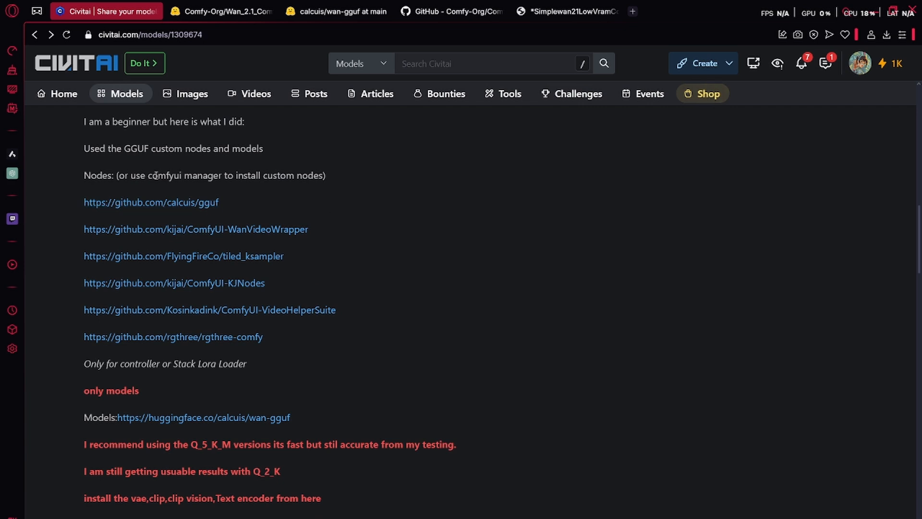
{"action": "left_click_drag", "start_coordinate": [152, 175], "coordinate": [220, 176]}
{"action": "left_click", "coordinate": [220, 176]}
{"action": "scroll", "coordinate": [221, 176], "scroll_direction": "down", "scroll_amount": 3}
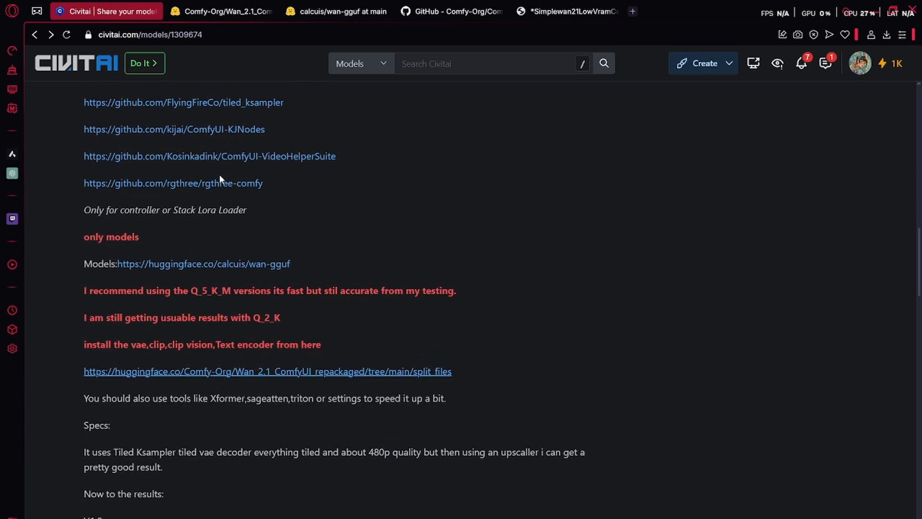
Step: Open the linked calcuis/wan-gguf repository's file list on Hugging Face and compare the Wan 2.1 i2v and t2v GGUF quantizations
{"action": "left_click", "coordinate": [172, 265]}
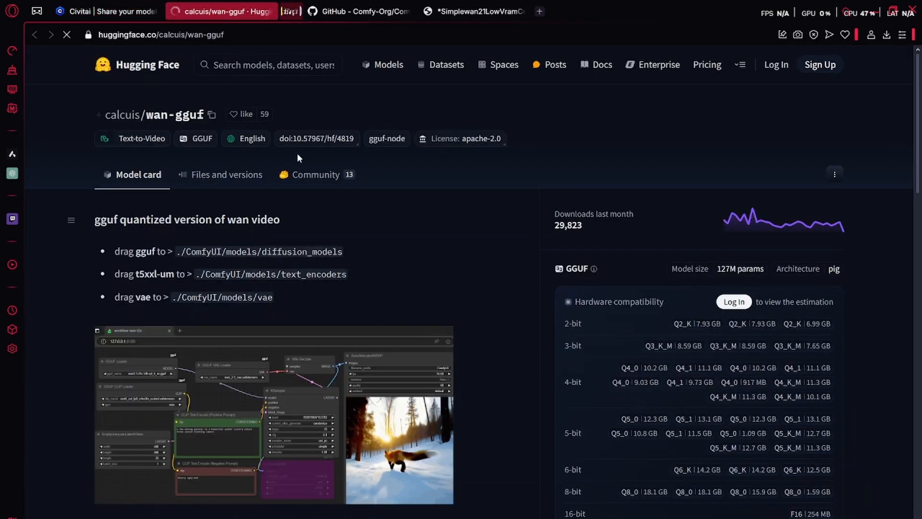
{"action": "left_click", "coordinate": [207, 175]}
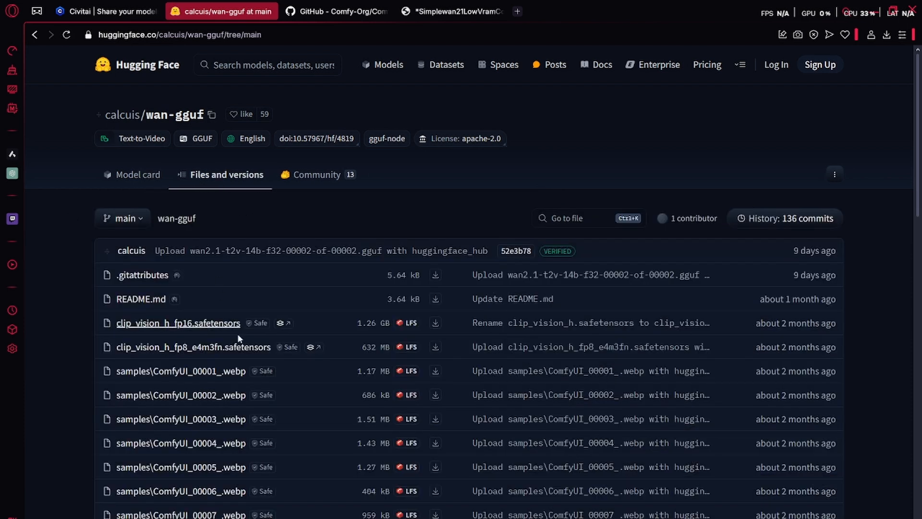
{"action": "scroll", "coordinate": [238, 336], "scroll_direction": "down", "scroll_amount": 12}
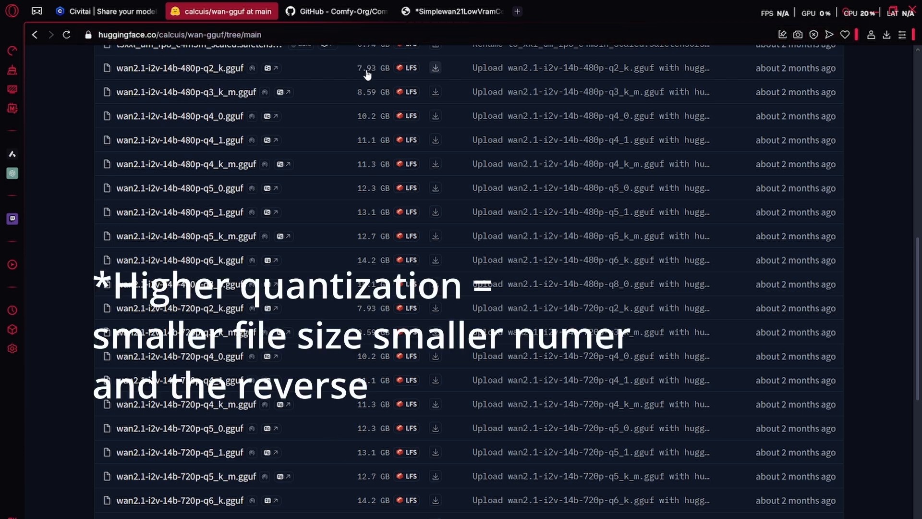
{"action": "scroll", "coordinate": [320, 95], "scroll_direction": "down", "scroll_amount": 1}
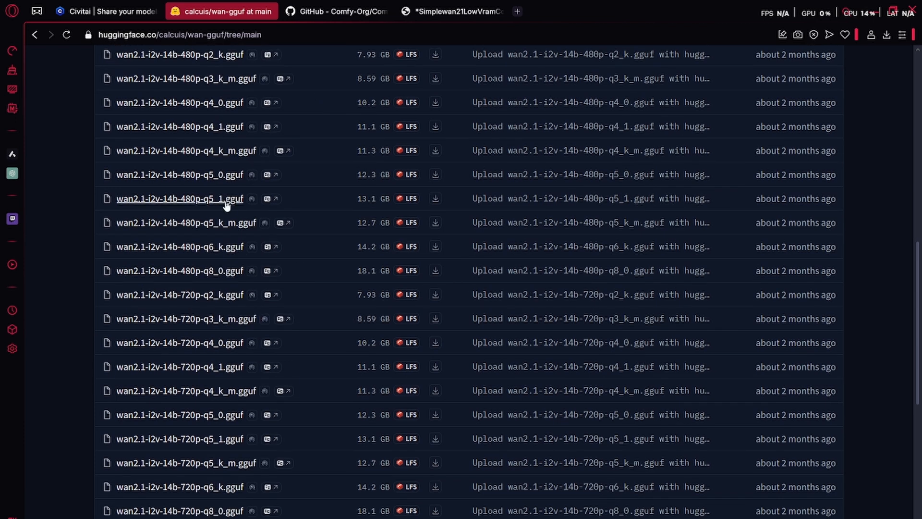
{"action": "scroll", "coordinate": [226, 204], "scroll_direction": "down", "scroll_amount": 1}
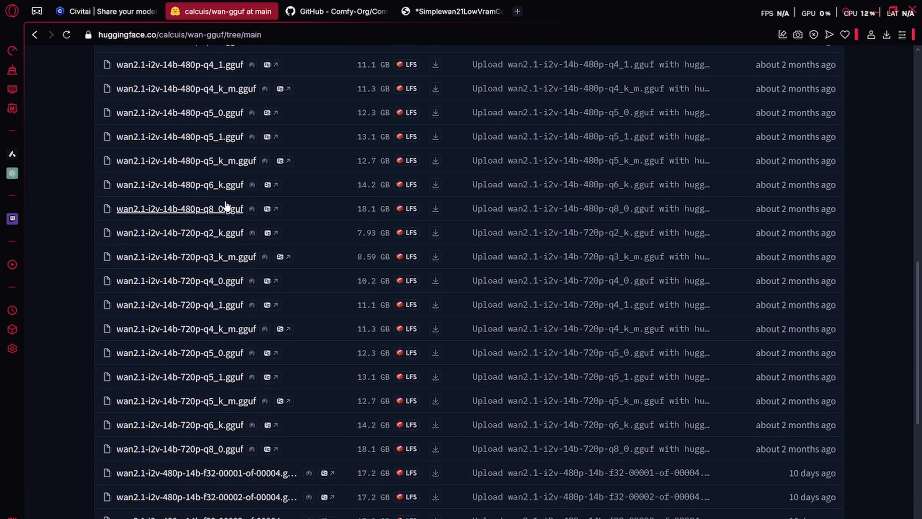
{"action": "scroll", "coordinate": [226, 206], "scroll_direction": "down", "scroll_amount": 6}
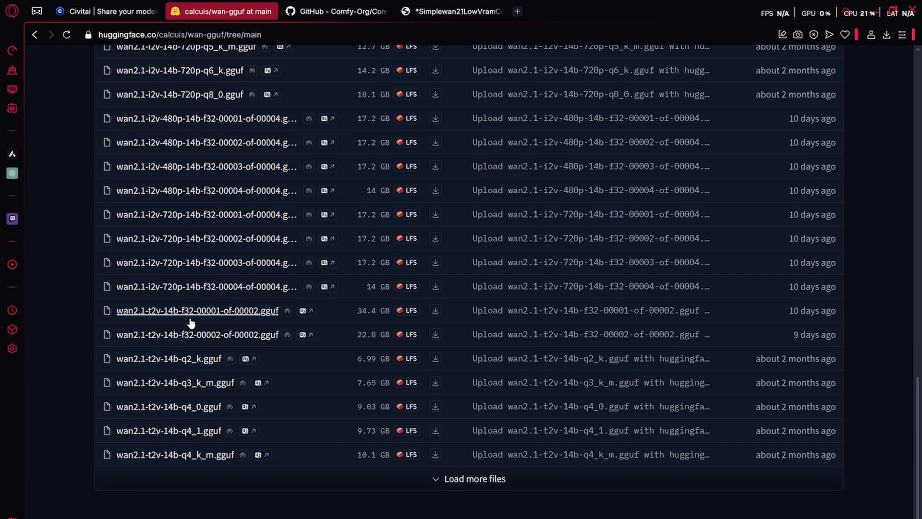
{"action": "scroll", "coordinate": [179, 387], "scroll_direction": "up", "scroll_amount": 3}
{"action": "scroll", "coordinate": [176, 384], "scroll_direction": "down", "scroll_amount": 3}
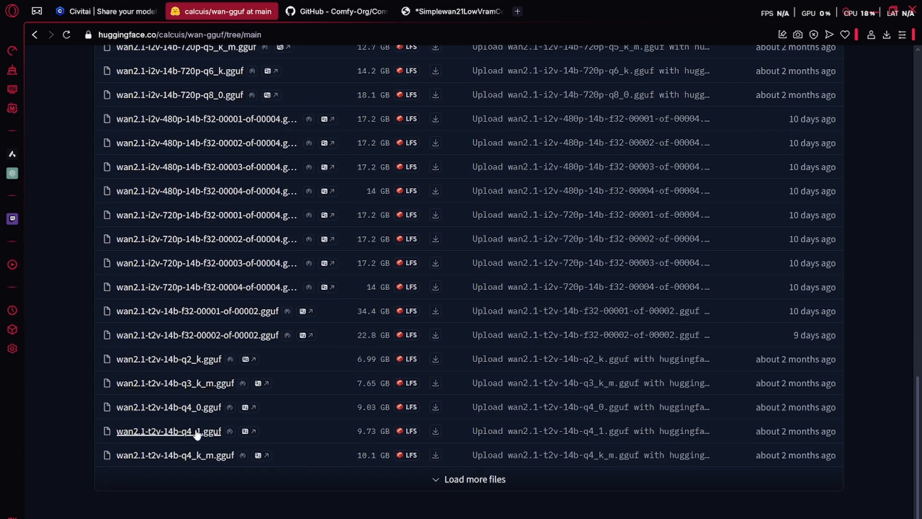
{"action": "scroll", "coordinate": [197, 434], "scroll_direction": "up", "scroll_amount": 15}
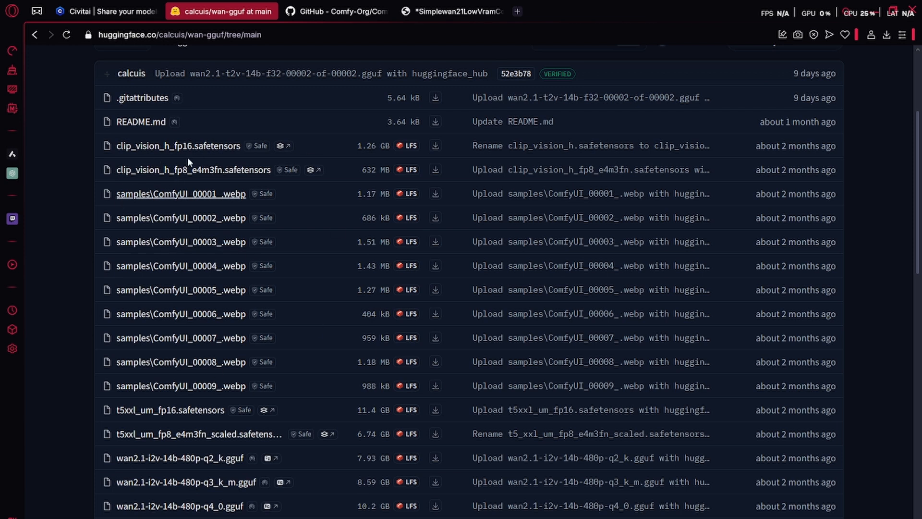
{"action": "scroll", "coordinate": [295, 219], "scroll_direction": "up", "scroll_amount": 3}
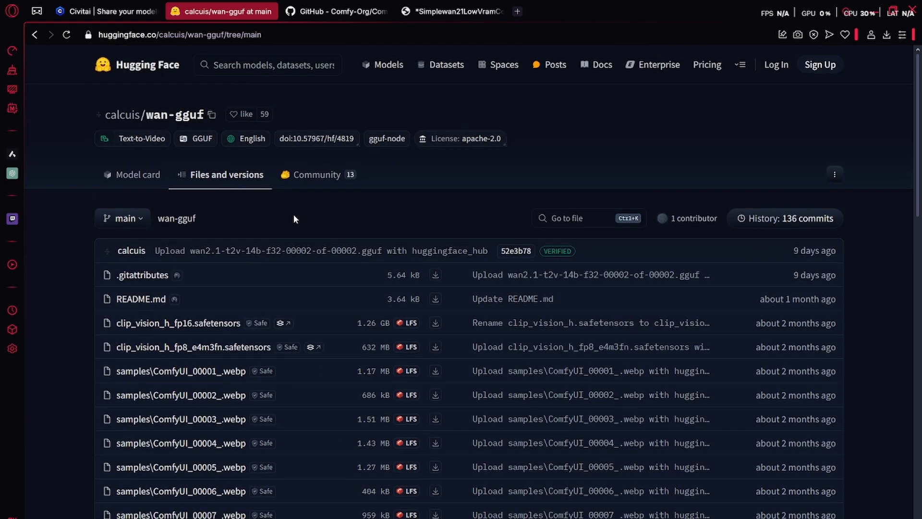
Step: Return to the Civitai page and open the linked Comfy-Org Wan_2.1_ComfyUI_repackaged split_files page for the VAE, CLIP vision and text encoder
{"action": "left_click", "coordinate": [127, 13]}
{"action": "scroll", "coordinate": [134, 343], "scroll_direction": "down", "scroll_amount": 2}
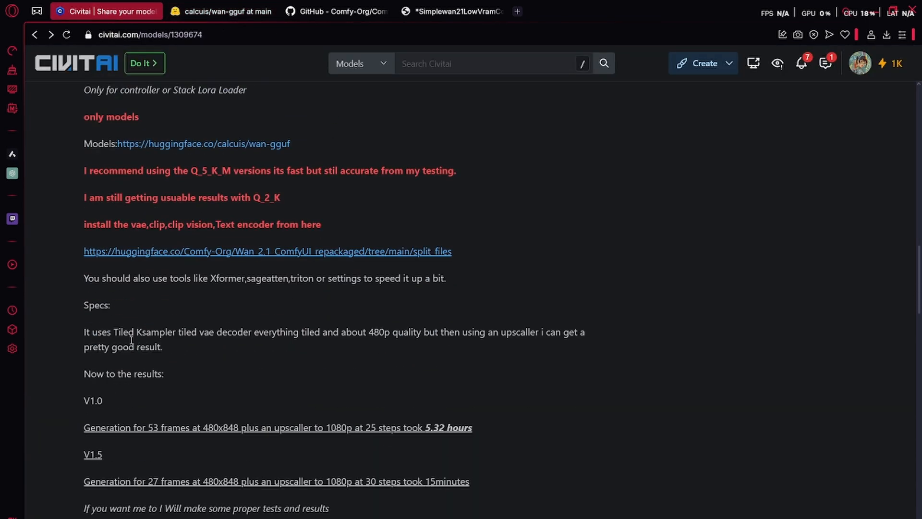
{"action": "left_click", "coordinate": [310, 252]}
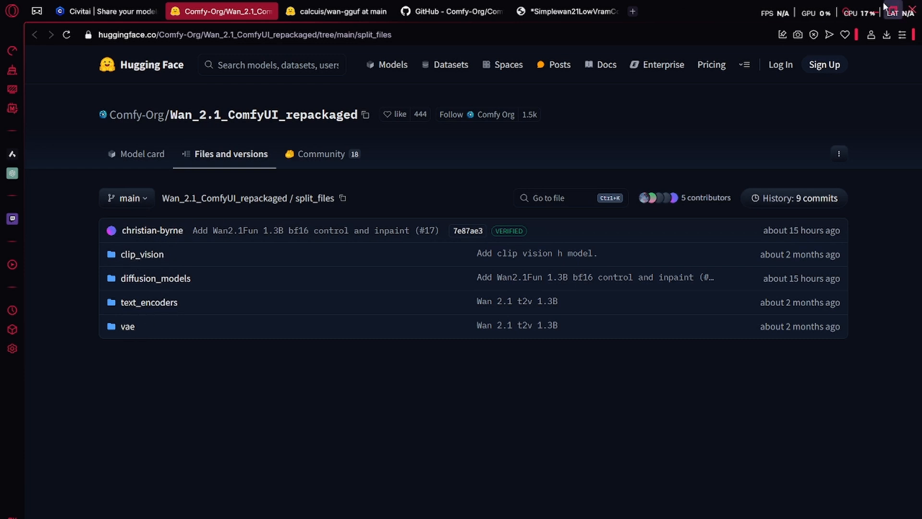
Step: Minimize the browser and open the models folder inside Downloads, ComfyUI_windows_portable_nvidia, ComfyUI_windows_portable, ComfyUI in File Explorer
{"action": "left_click", "coordinate": [865, 14]}
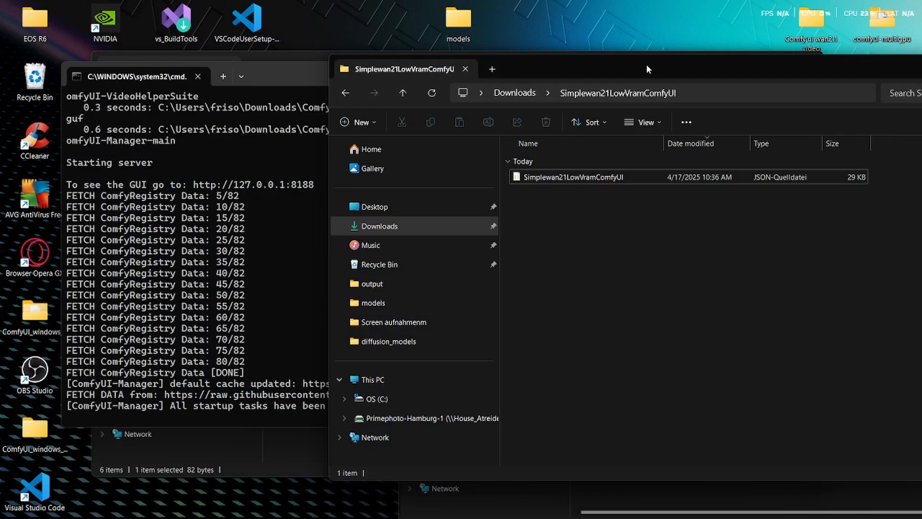
{"action": "left_click_drag", "start_coordinate": [647, 64], "coordinate": [403, 126]}
{"action": "left_click", "coordinate": [264, 154]}
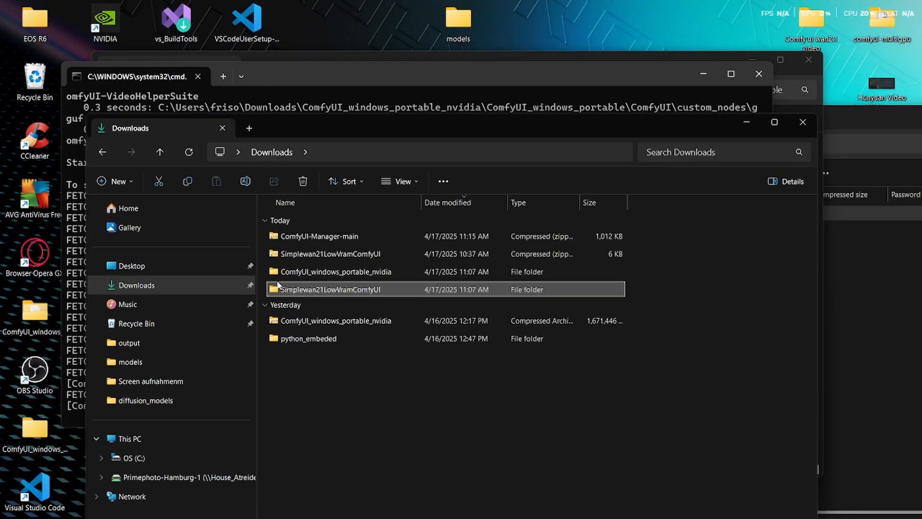
{"action": "double_click", "coordinate": [307, 273]}
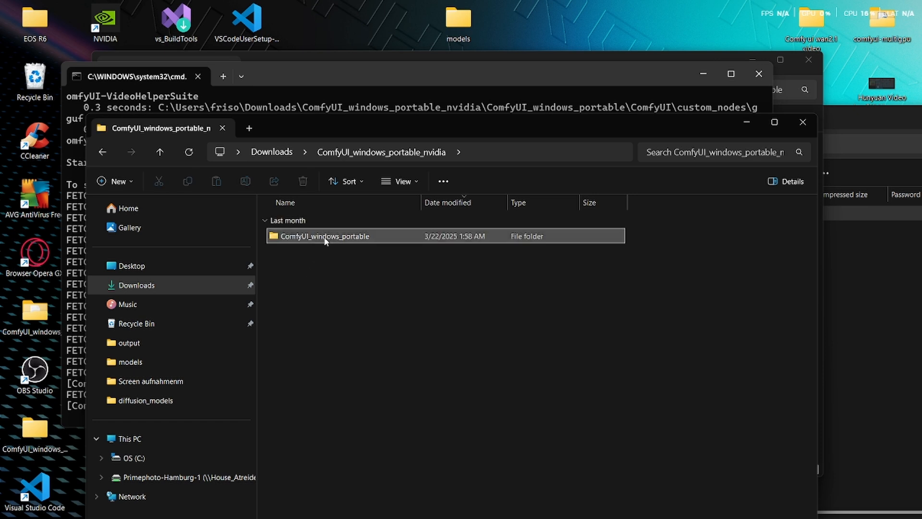
{"action": "double_click", "coordinate": [289, 236]}
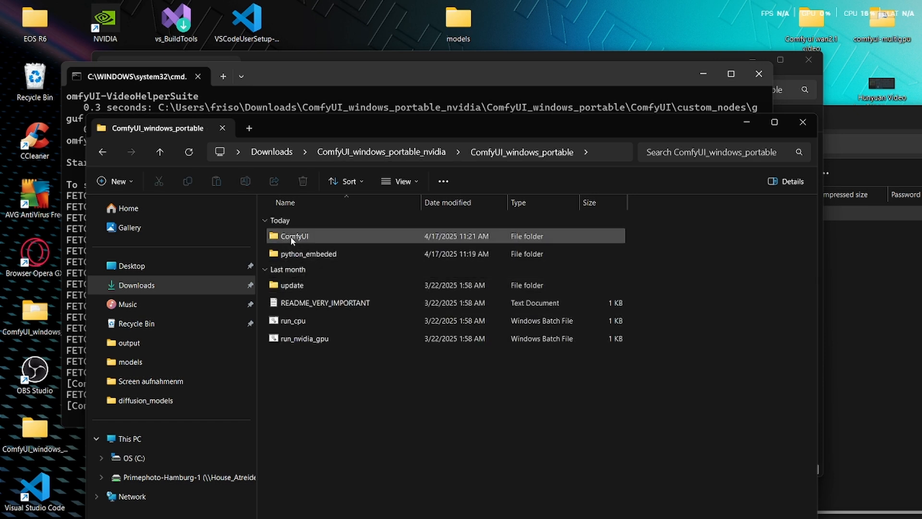
{"action": "double_click", "coordinate": [287, 236]}
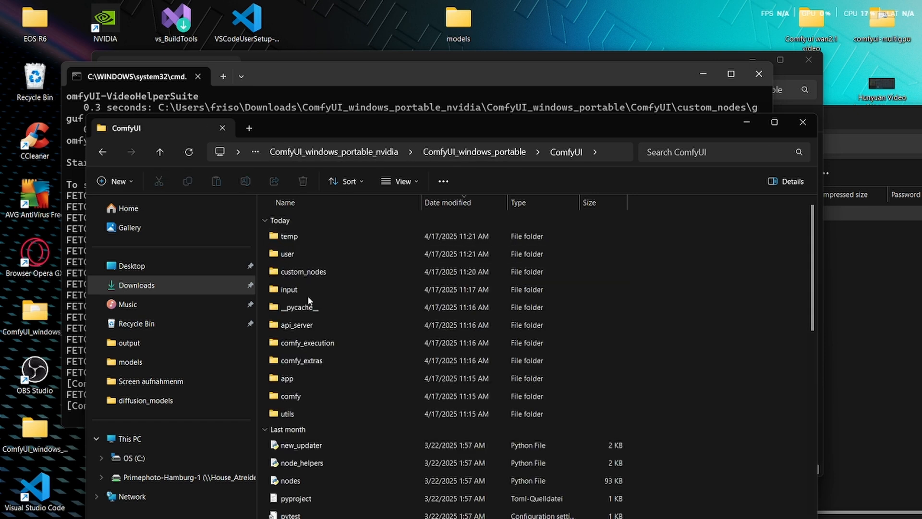
{"action": "scroll", "coordinate": [314, 278], "scroll_direction": "down", "scroll_amount": 2}
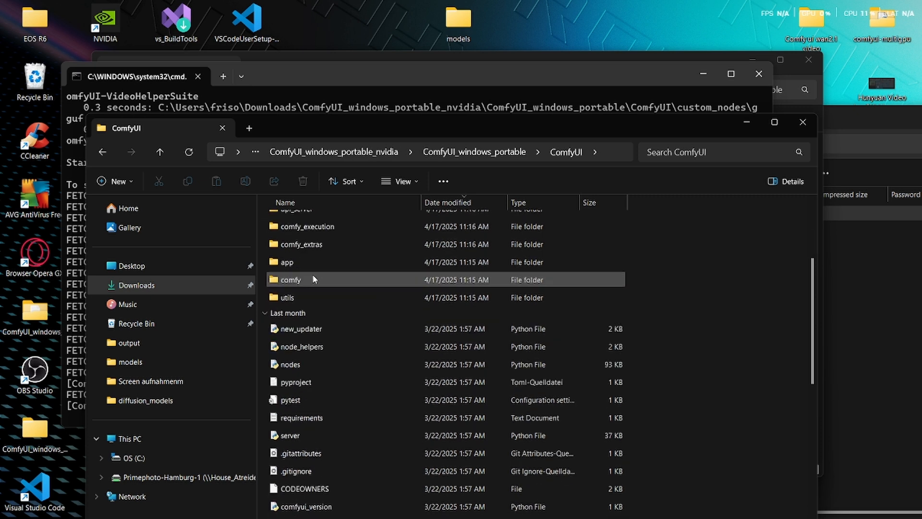
{"action": "scroll", "coordinate": [314, 277], "scroll_direction": "up", "scroll_amount": 2}
{"action": "scroll", "coordinate": [314, 277], "scroll_direction": "up", "scroll_amount": 1}
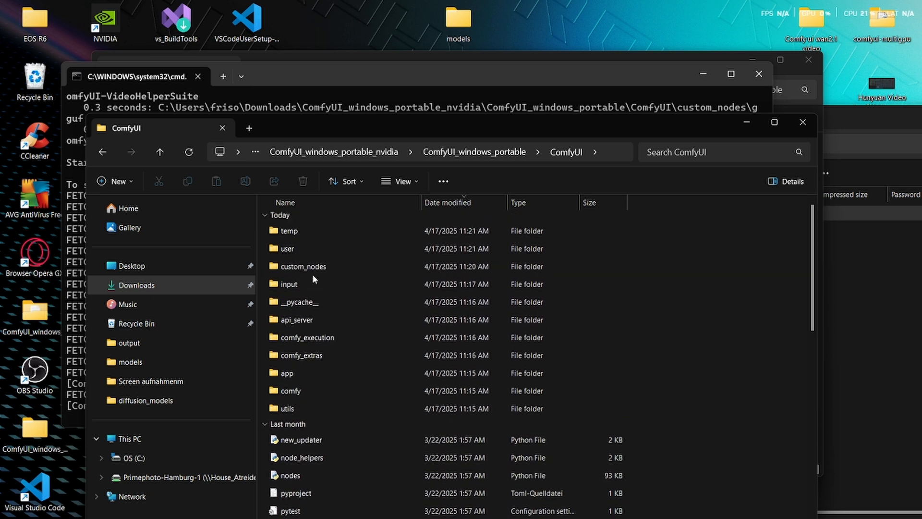
{"action": "scroll", "coordinate": [313, 274], "scroll_direction": "down", "scroll_amount": 10}
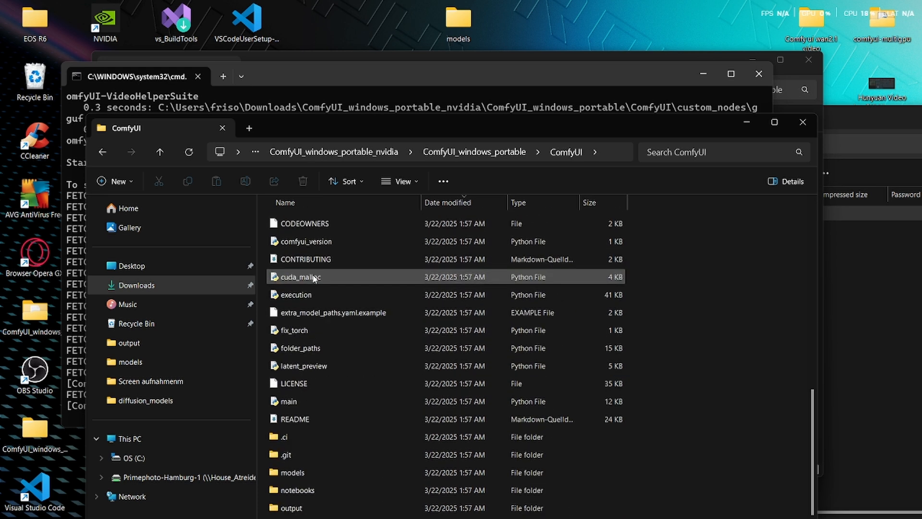
{"action": "double_click", "coordinate": [312, 408]}
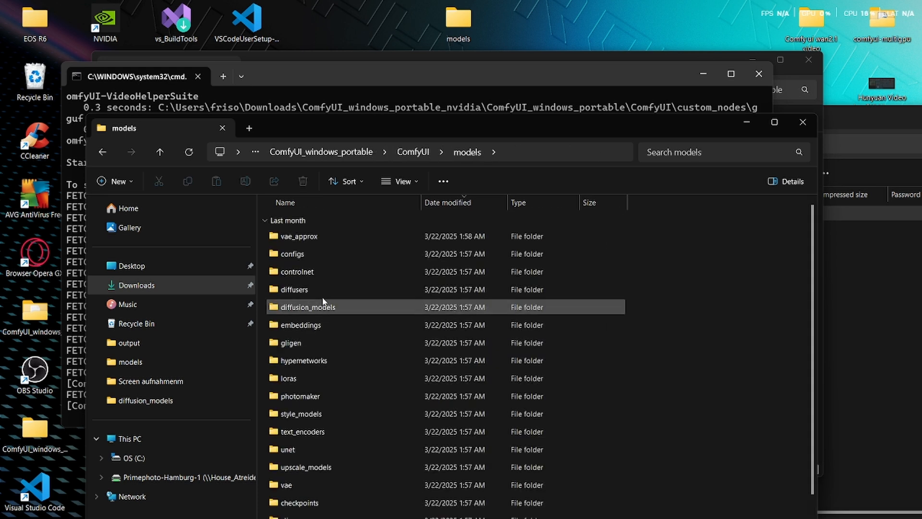
Step: Look over the subfolders of the portable ComfyUI models folder, and open the separate models folder stored on the desktop
{"action": "left_click_drag", "start_coordinate": [382, 126], "coordinate": [394, 60]}
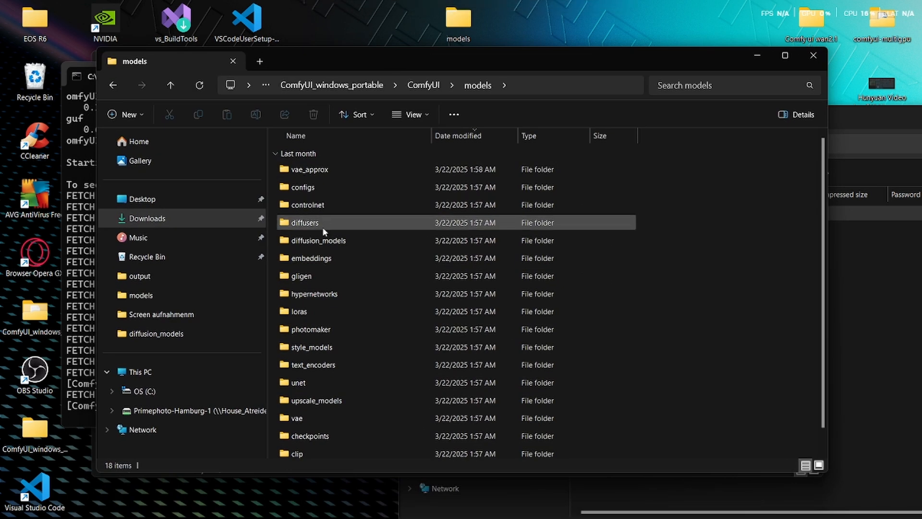
{"action": "scroll", "coordinate": [330, 240], "scroll_direction": "down", "scroll_amount": 2}
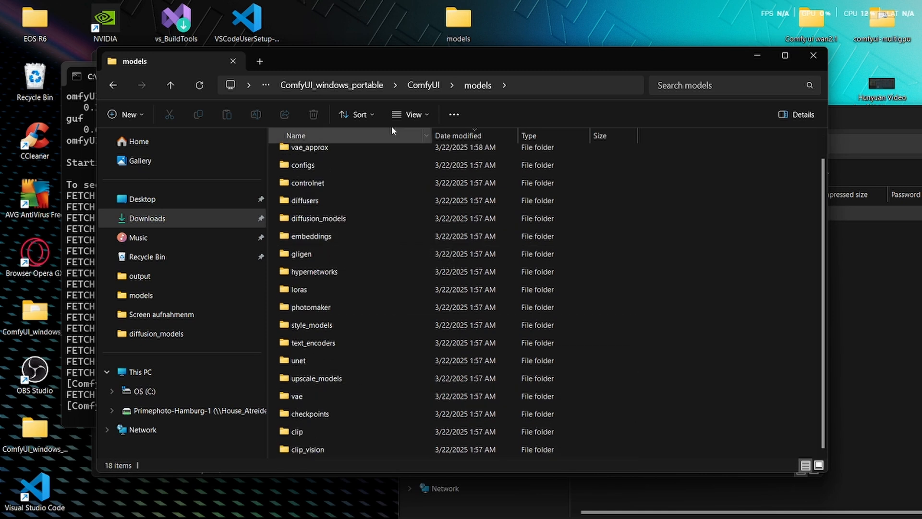
{"action": "scroll", "coordinate": [371, 218], "scroll_direction": "up", "scroll_amount": 1}
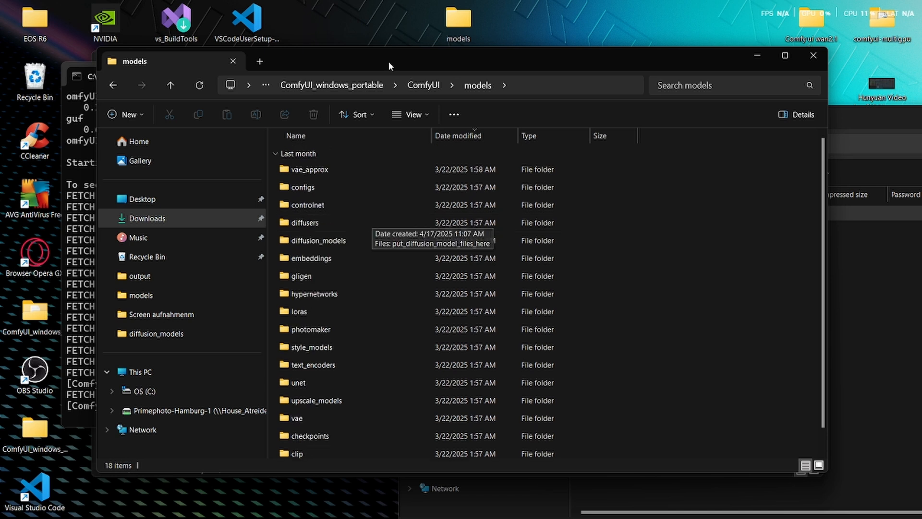
{"action": "double_click", "coordinate": [445, 17]}
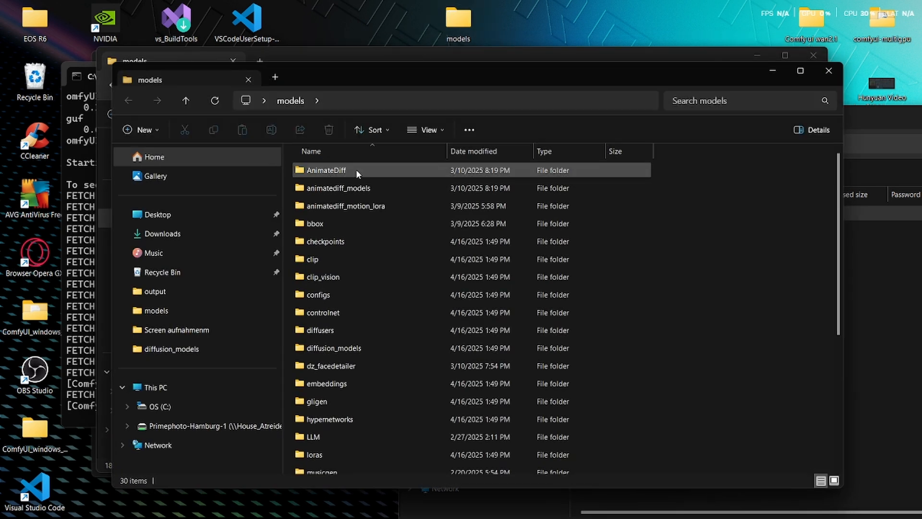
Step: Look through the clip_vision and diffusion_models subfolders of the desktop models folder, and return to the models folder
{"action": "left_click_drag", "start_coordinate": [396, 74], "coordinate": [419, 47]}
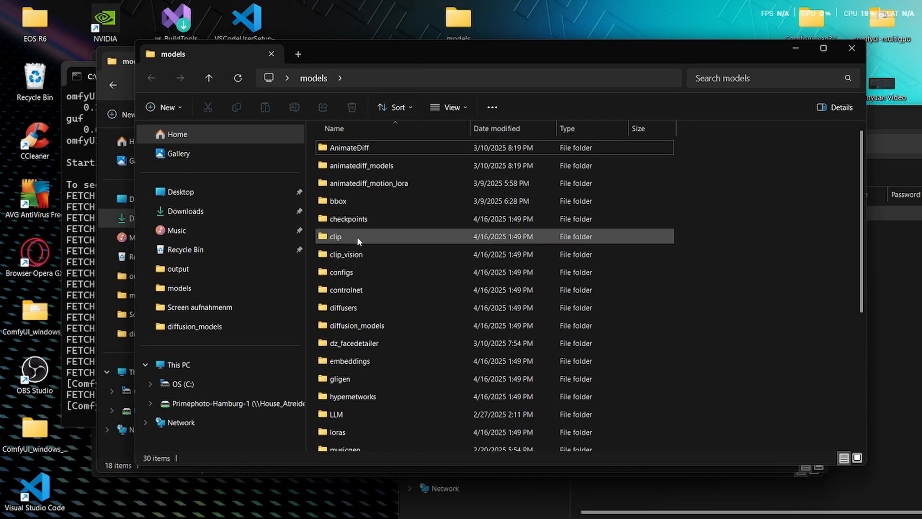
{"action": "double_click", "coordinate": [357, 254]}
{"action": "left_click", "coordinate": [349, 150]}
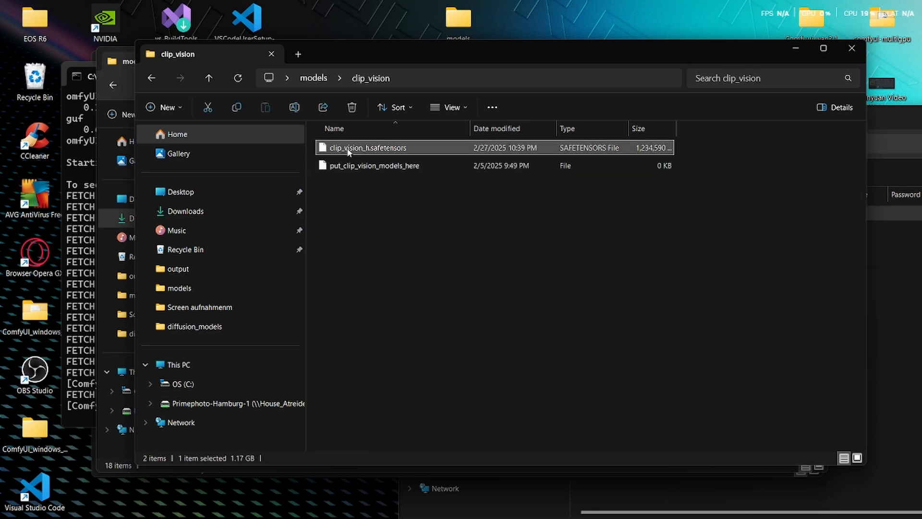
{"action": "left_click", "coordinate": [322, 83]}
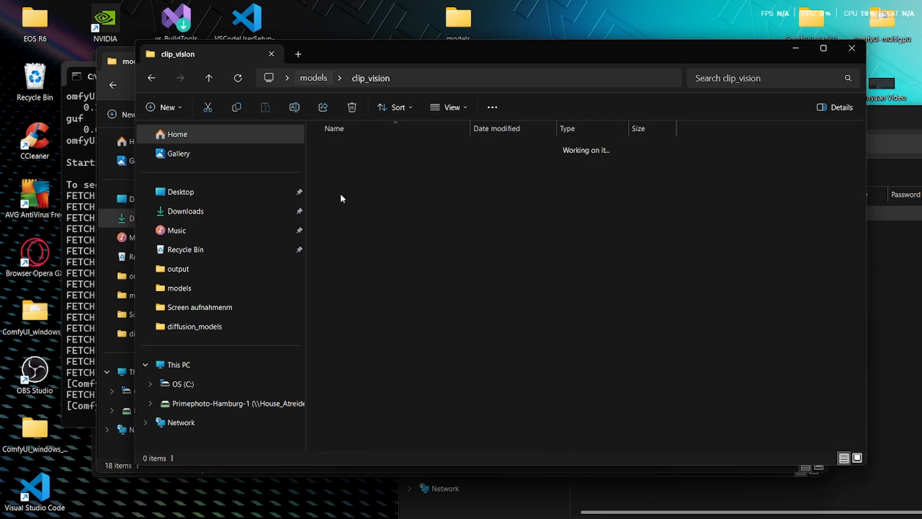
{"action": "double_click", "coordinate": [360, 325]}
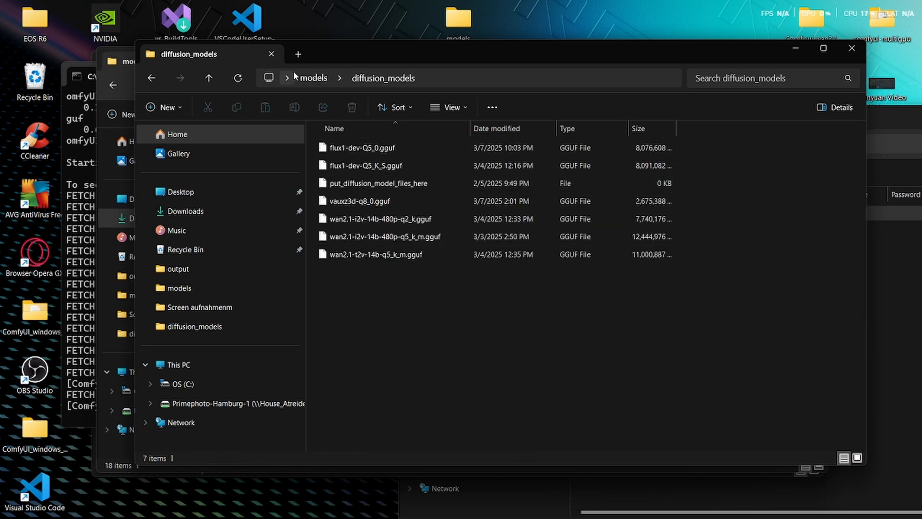
{"action": "left_click", "coordinate": [306, 78]}
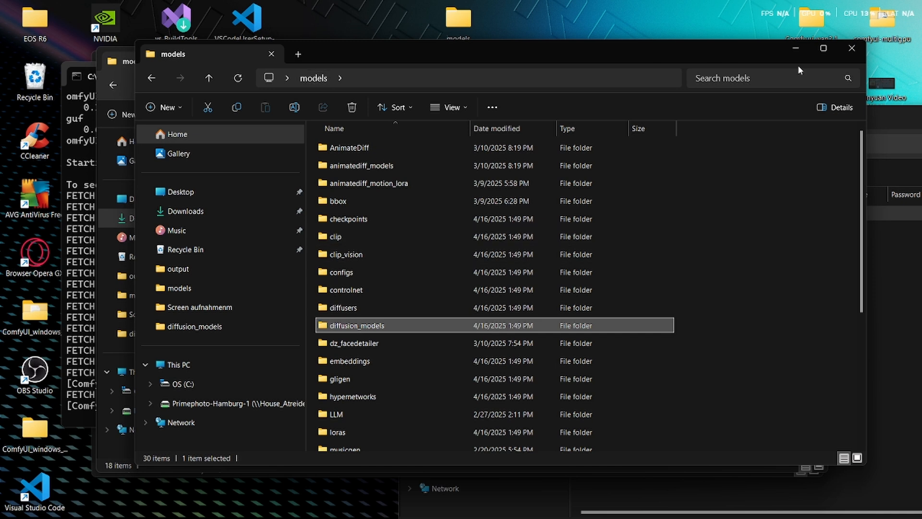
Step: Minimize the models folder window, bring the ComfyUI_windows_portable folder window forward and open its python_embeded folder
{"action": "left_click", "coordinate": [800, 48]}
{"action": "left_click", "coordinate": [768, 60]}
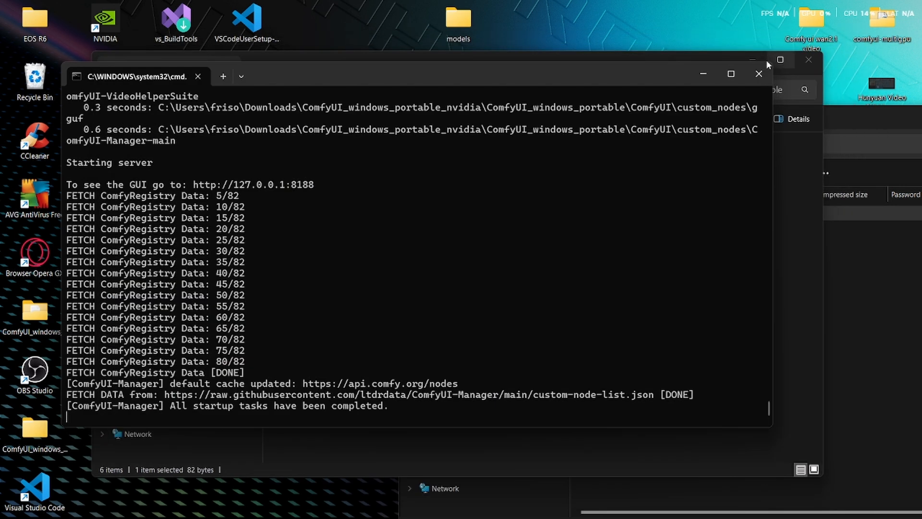
{"action": "mouse_move", "coordinate": [767, 62]}
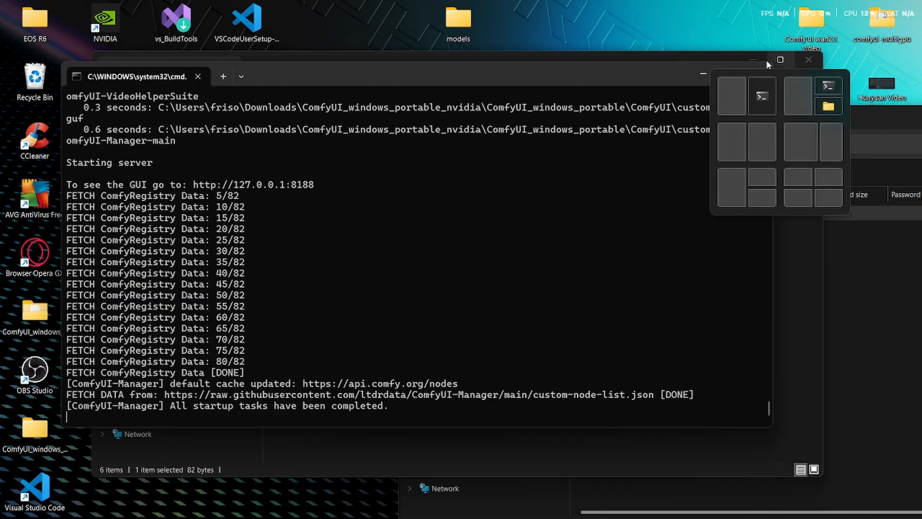
{"action": "left_click_drag", "start_coordinate": [699, 65], "coordinate": [630, 18]}
{"action": "left_click", "coordinate": [449, 264]}
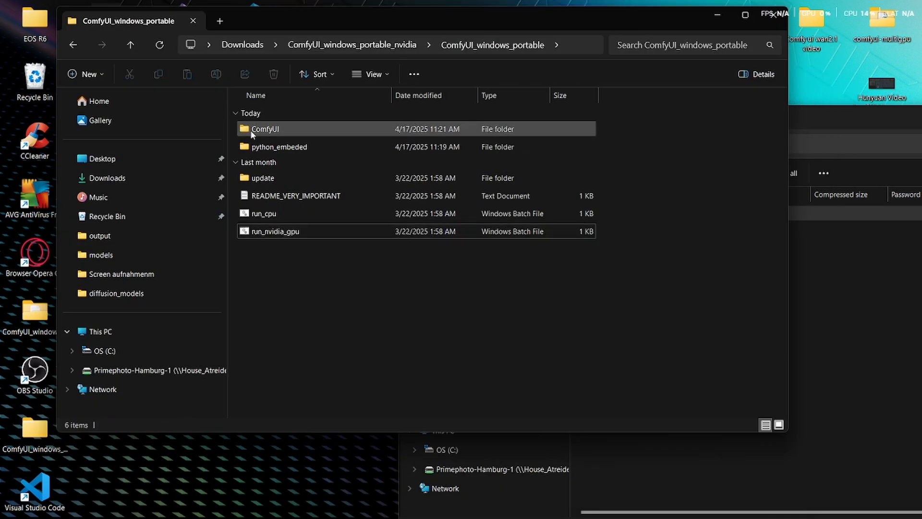
{"action": "double_click", "coordinate": [277, 147]}
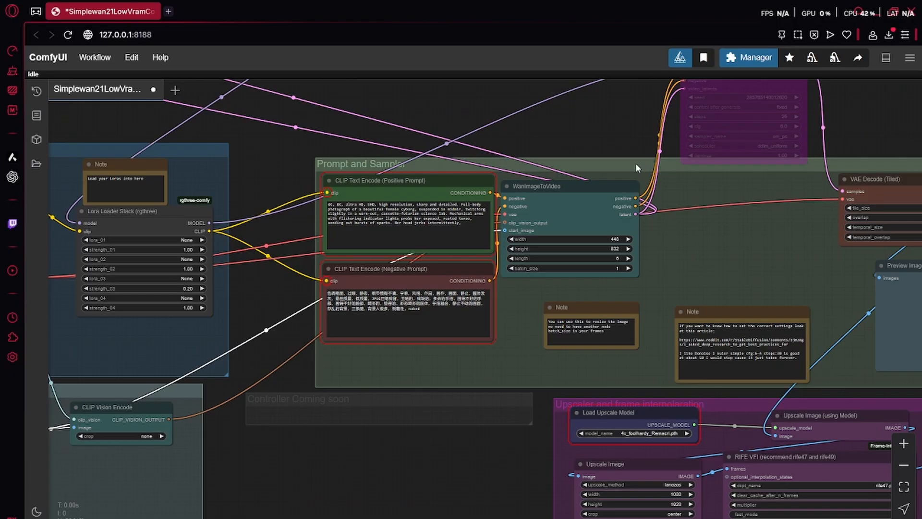
Step: Examine the Load Upscale Model node in the upscaler and frame interpolation group to find which model it requires
{"action": "left_click_drag", "start_coordinate": [830, 234], "coordinate": [692, 218]}
{"action": "left_click_drag", "start_coordinate": [772, 329], "coordinate": [748, 253]}
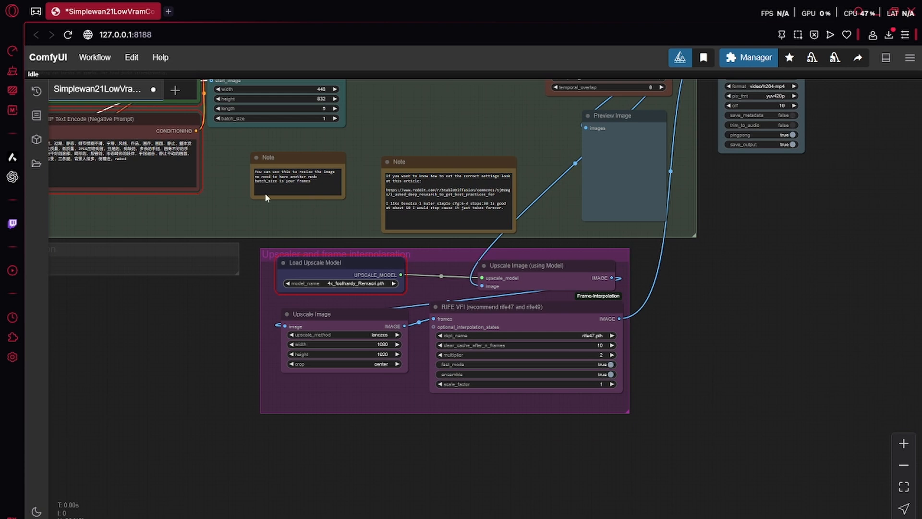
{"action": "left_click_drag", "start_coordinate": [200, 361], "coordinate": [210, 406]}
{"action": "scroll", "coordinate": [210, 406], "scroll_direction": "up", "scroll_amount": 10}
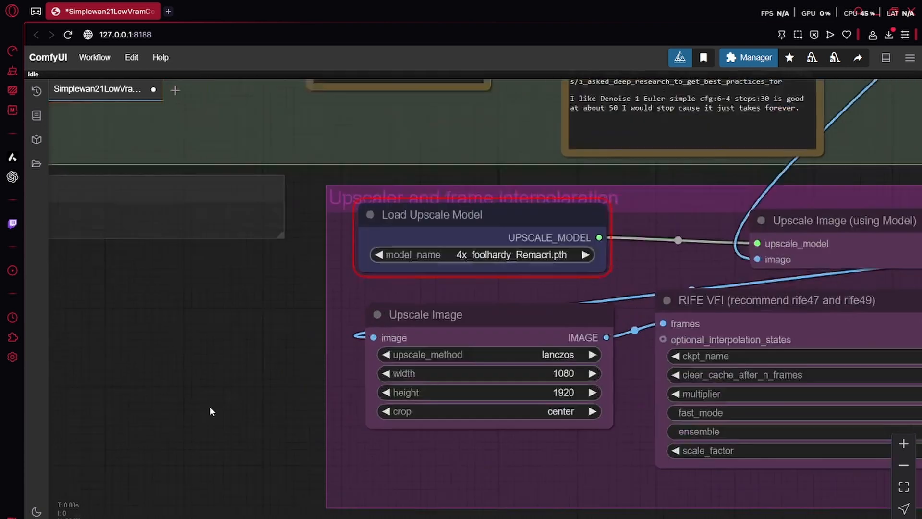
{"action": "left_click_drag", "start_coordinate": [268, 310], "coordinate": [183, 364]}
{"action": "scroll", "coordinate": [183, 364], "scroll_direction": "down", "scroll_amount": 1}
{"action": "scroll", "coordinate": [183, 364], "scroll_direction": "up", "scroll_amount": 1}
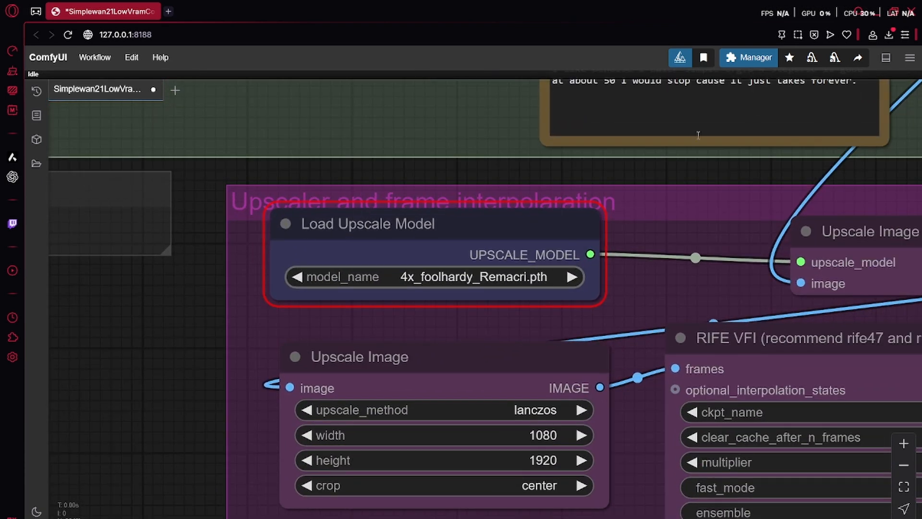
Step: Open the Model Manager in ComfyUI Manager and search the external models for "4x f"
{"action": "left_click", "coordinate": [744, 59]}
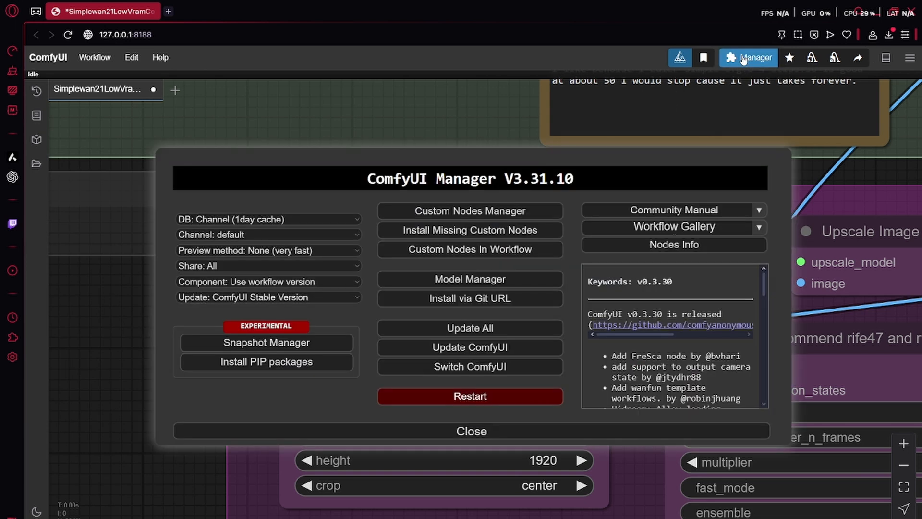
{"action": "left_click", "coordinate": [492, 279]}
{"action": "left_click", "coordinate": [481, 123]}
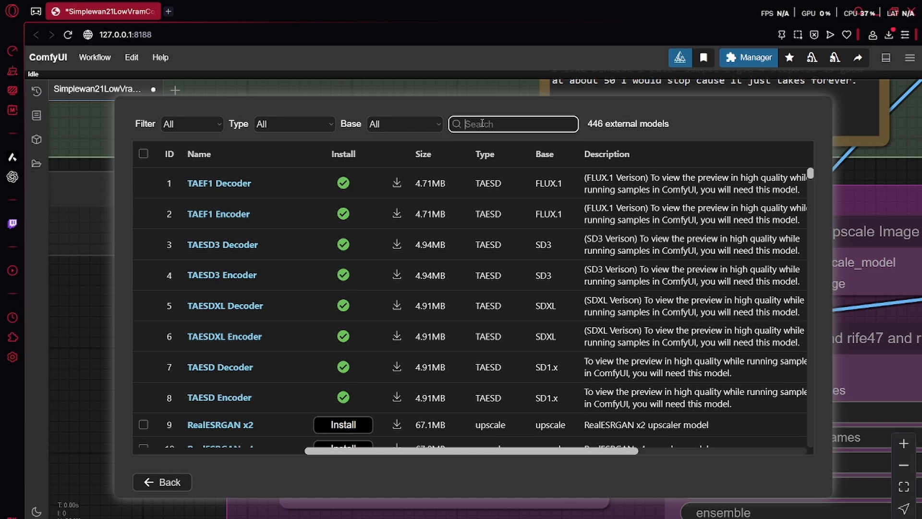
{"action": "left_click", "coordinate": [407, 112]}
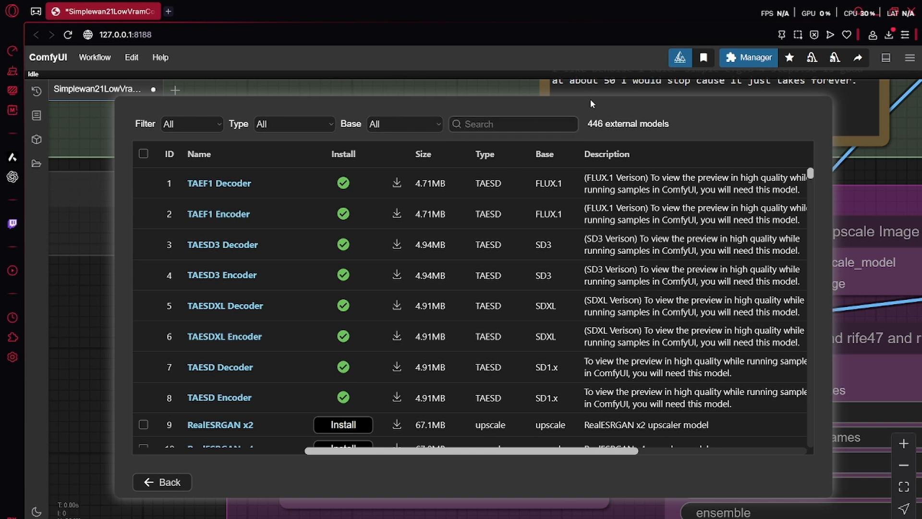
{"action": "left_click", "coordinate": [544, 120]}
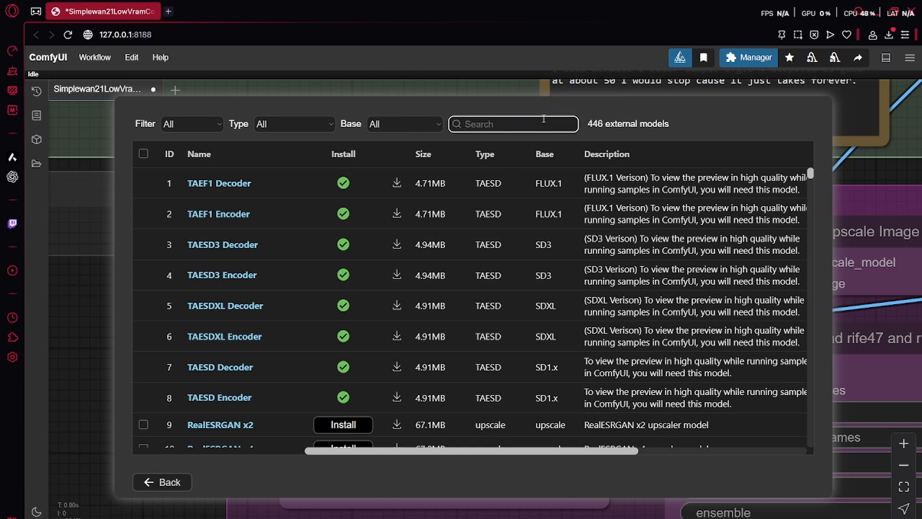
{"action": "type", "text": "4x f"}
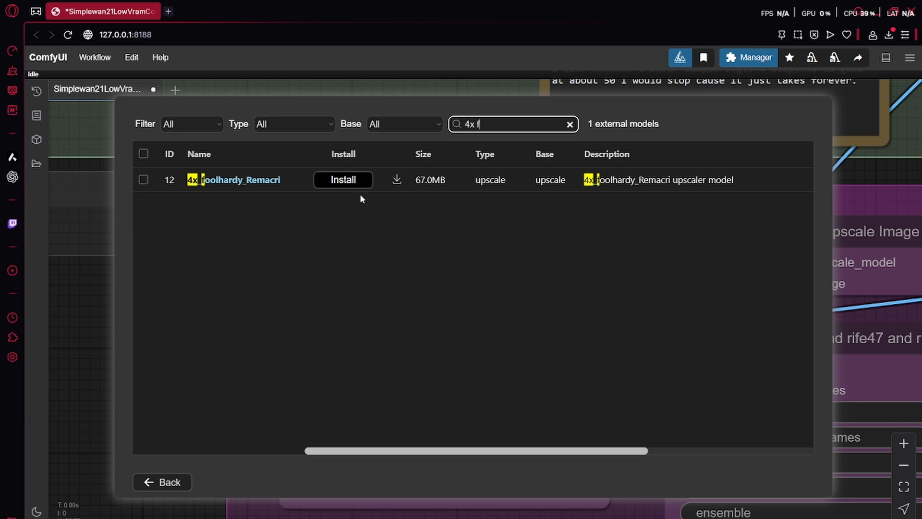
Step: Install the 4x_foolhardy_Remacri upscaler model and refresh ComfyUI to apply it
{"action": "left_click", "coordinate": [365, 183]}
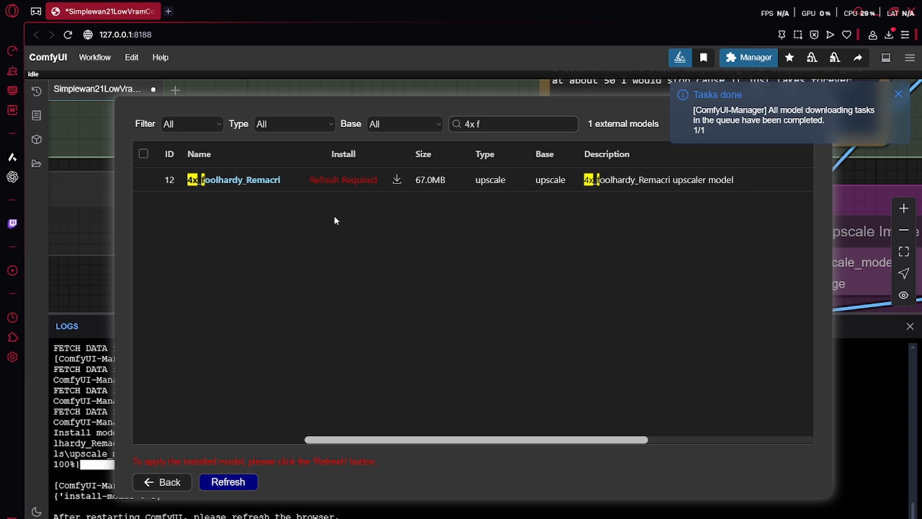
{"action": "left_click", "coordinate": [201, 482]}
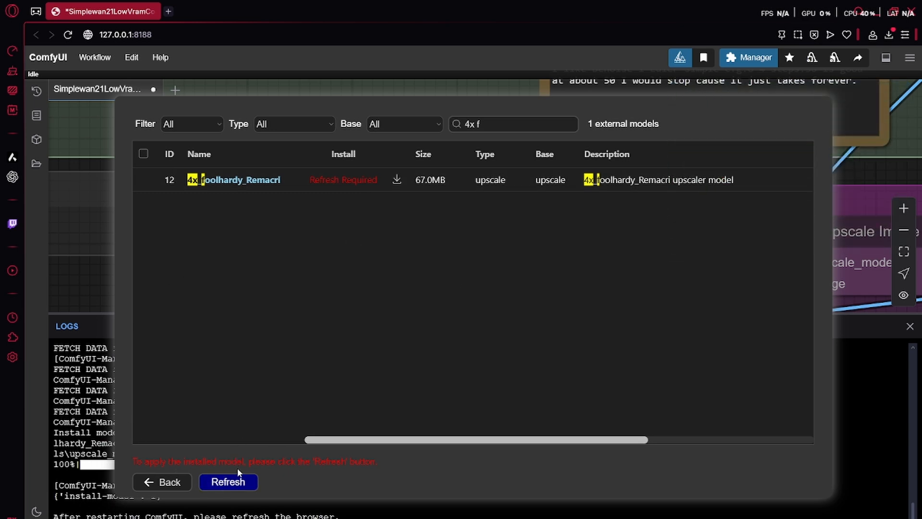
{"action": "left_click", "coordinate": [242, 487]}
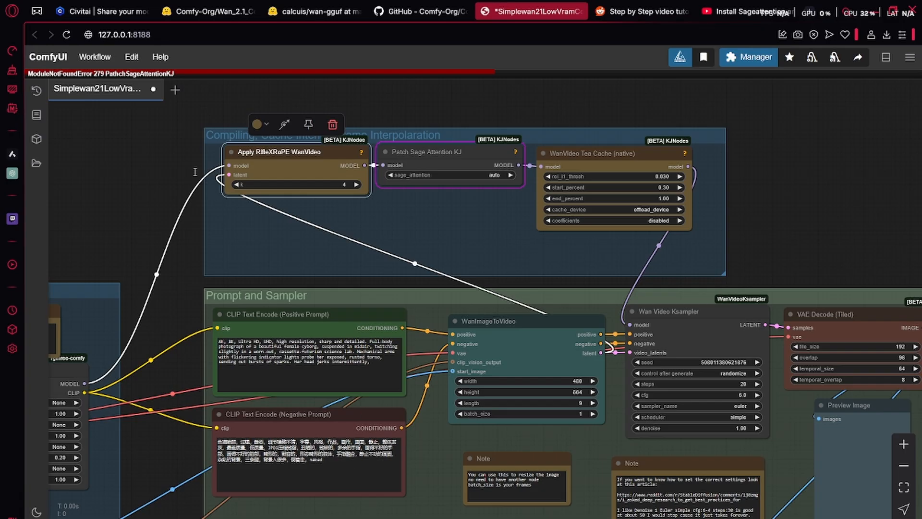
Step: Minimize the browser and point out the python_embeded folder in the Downloads folder
{"action": "left_click_drag", "start_coordinate": [160, 143], "coordinate": [142, 159]}
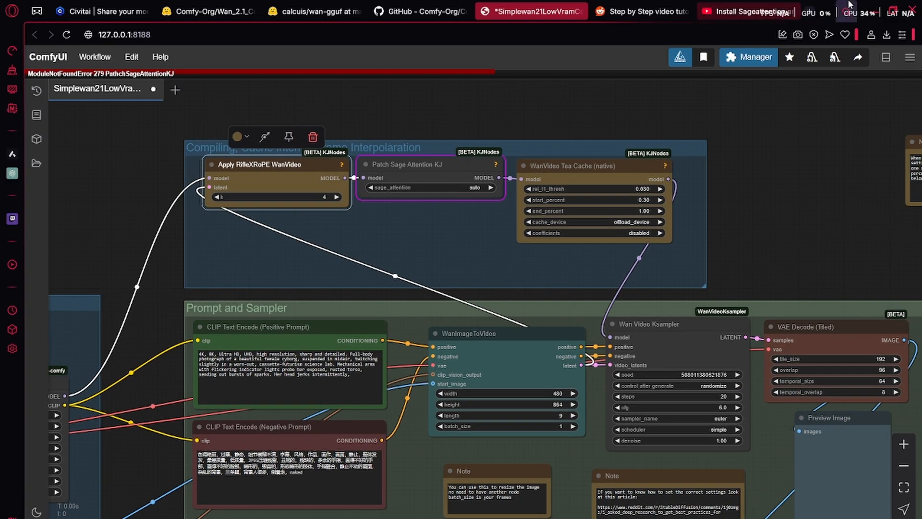
{"action": "left_click", "coordinate": [873, 13]}
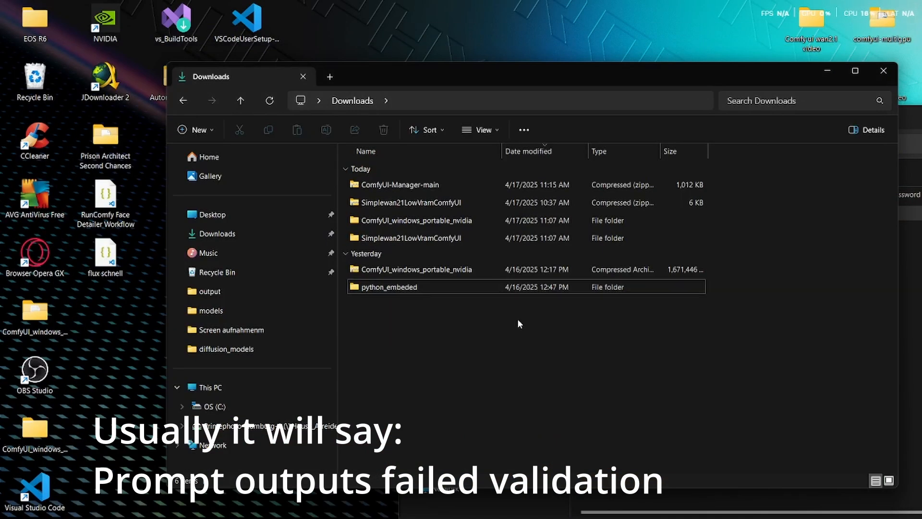
{"action": "left_click_drag", "start_coordinate": [532, 75], "coordinate": [464, 63]}
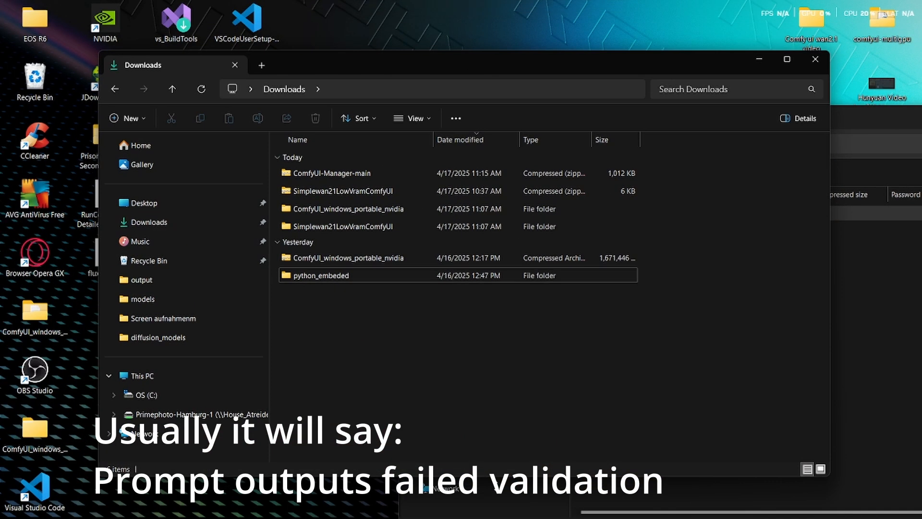
{"action": "left_click", "coordinate": [361, 274]}
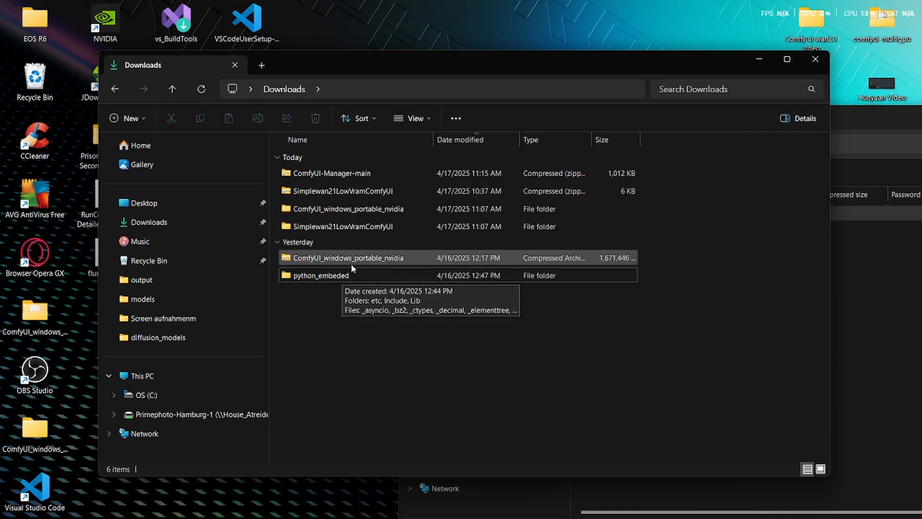
{"action": "left_click", "coordinate": [324, 276]}
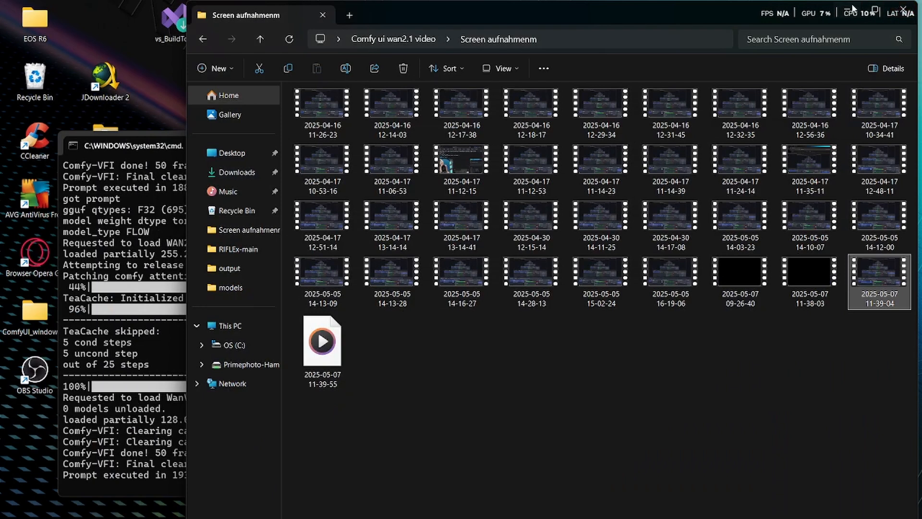
Step: Minimize the screen recordings folder, switch to the ComfyUI browser window and close the extra Futuristic Text-to-Video page
{"action": "left_click", "coordinate": [841, 11]}
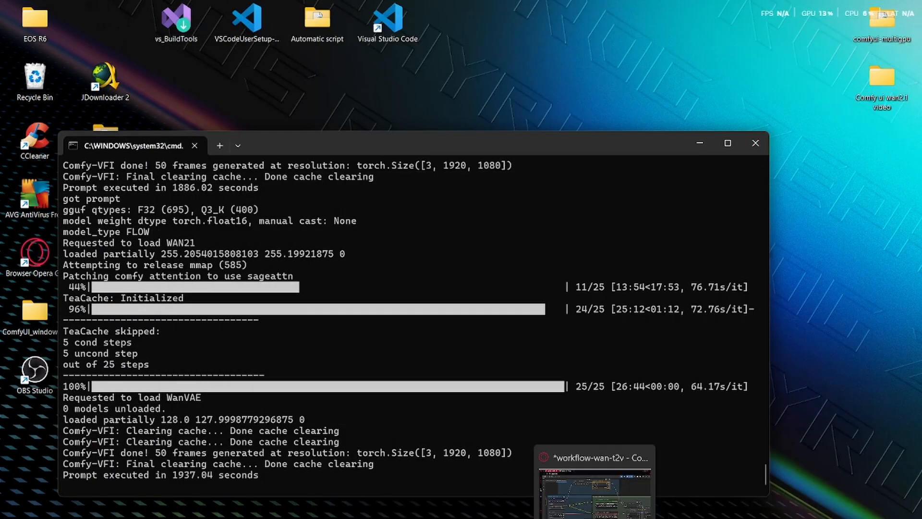
{"action": "left_click", "coordinate": [594, 517]}
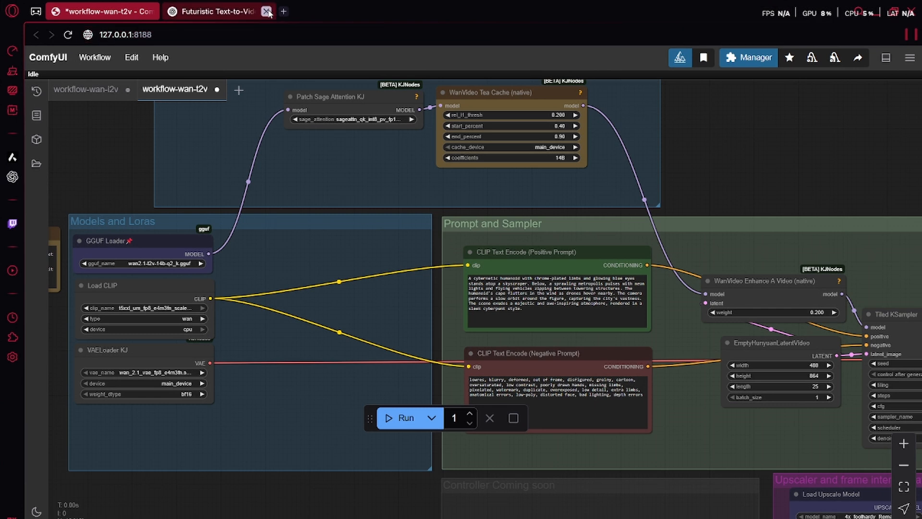
{"action": "left_click", "coordinate": [267, 11]}
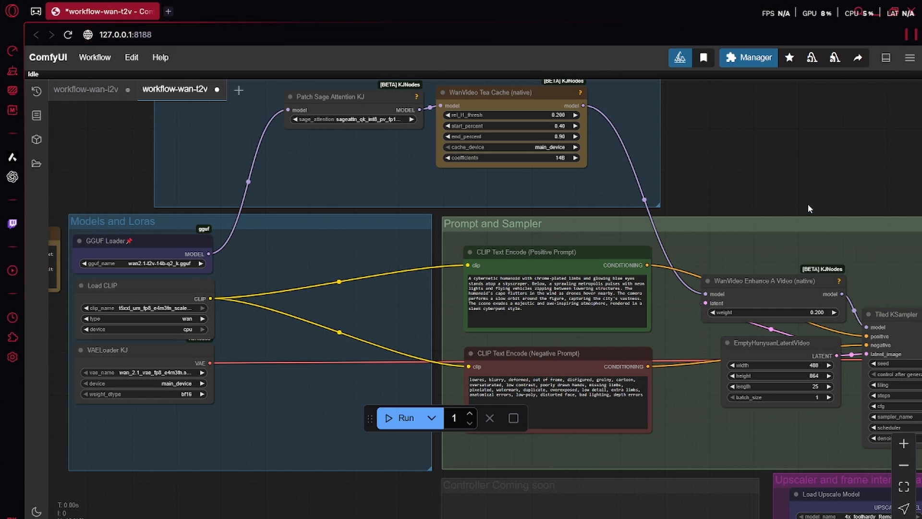
Step: Look over the workflow-wan-t2v graph, compare it with workflow-wan-i2v and return to workflow-wan-t2v
{"action": "left_click_drag", "start_coordinate": [855, 150], "coordinate": [412, 128]}
{"action": "left_click_drag", "start_coordinate": [880, 180], "coordinate": [921, 212]}
{"action": "left_click_drag", "start_coordinate": [548, 137], "coordinate": [806, 163]}
{"action": "left_click_drag", "start_coordinate": [667, 161], "coordinate": [918, 170]}
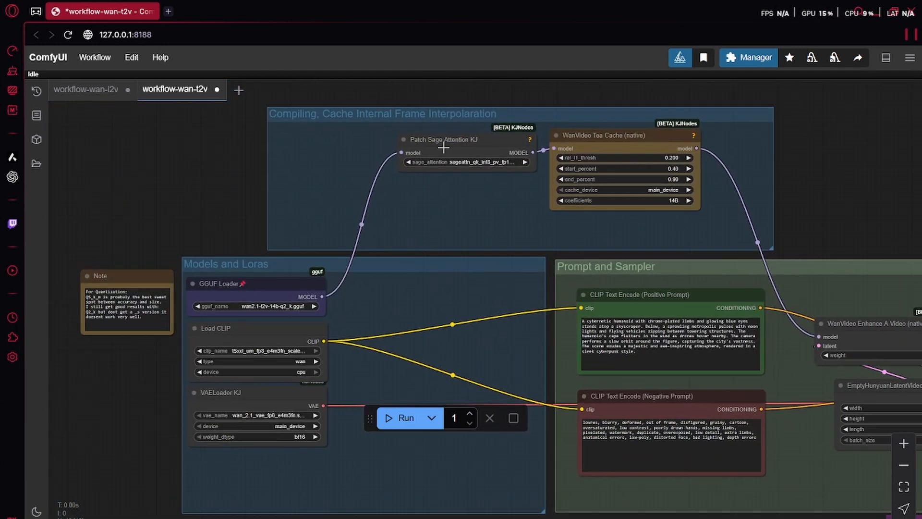
{"action": "left_click_drag", "start_coordinate": [212, 169], "coordinate": [232, 137]}
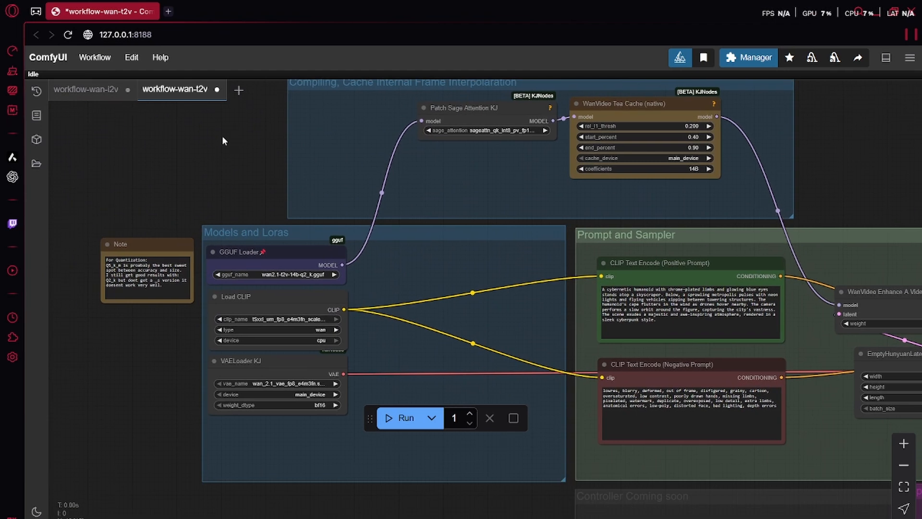
{"action": "left_click", "coordinate": [92, 98]}
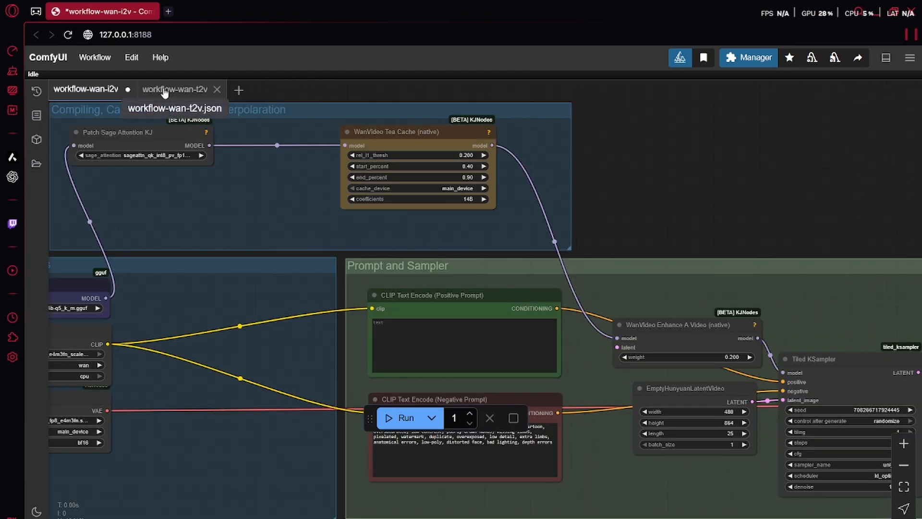
{"action": "left_click", "coordinate": [166, 91]}
Step: Set the Load CLIP node's device to default and return it to cpu in workflow-wan-t2v
{"action": "left_click_drag", "start_coordinate": [253, 152], "coordinate": [280, 148]}
{"action": "scroll", "coordinate": [281, 148], "scroll_direction": "up", "scroll_amount": 7}
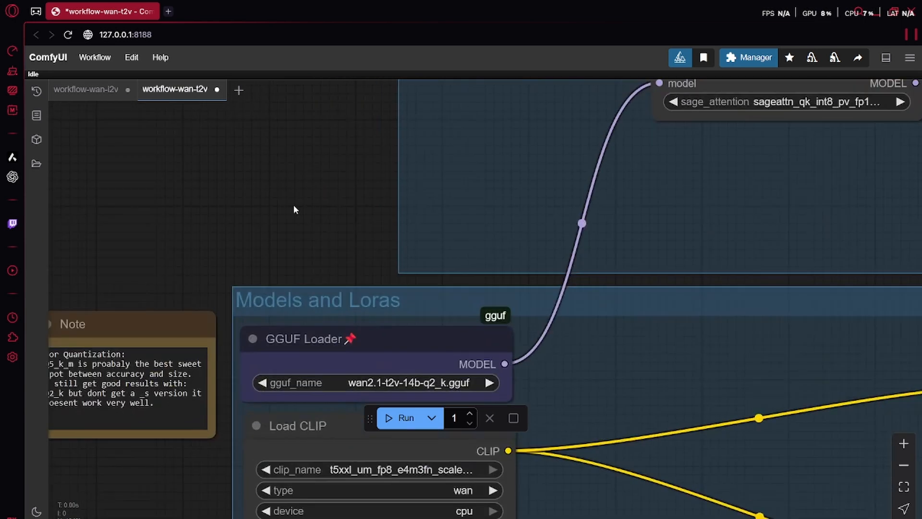
{"action": "left_click_drag", "start_coordinate": [293, 211], "coordinate": [280, 77]}
{"action": "left_click_drag", "start_coordinate": [146, 406], "coordinate": [169, 333]}
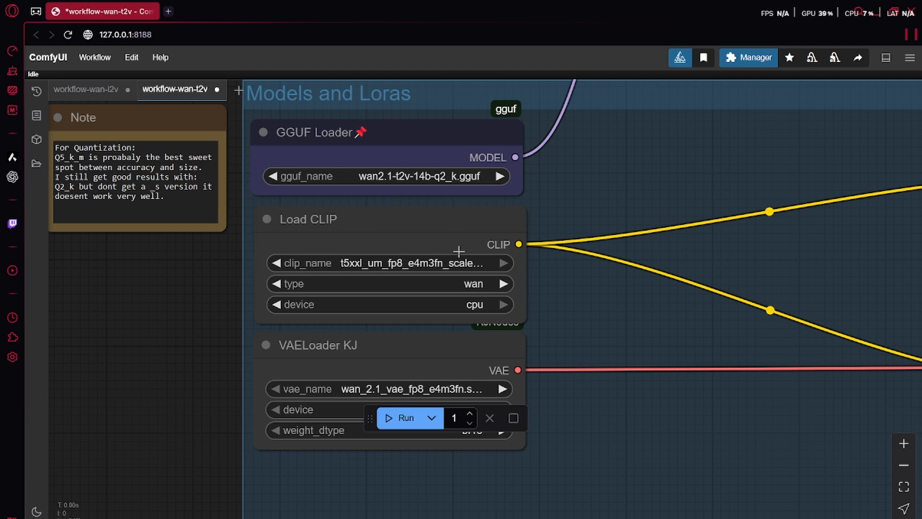
{"action": "left_click_drag", "start_coordinate": [209, 408], "coordinate": [104, 371]}
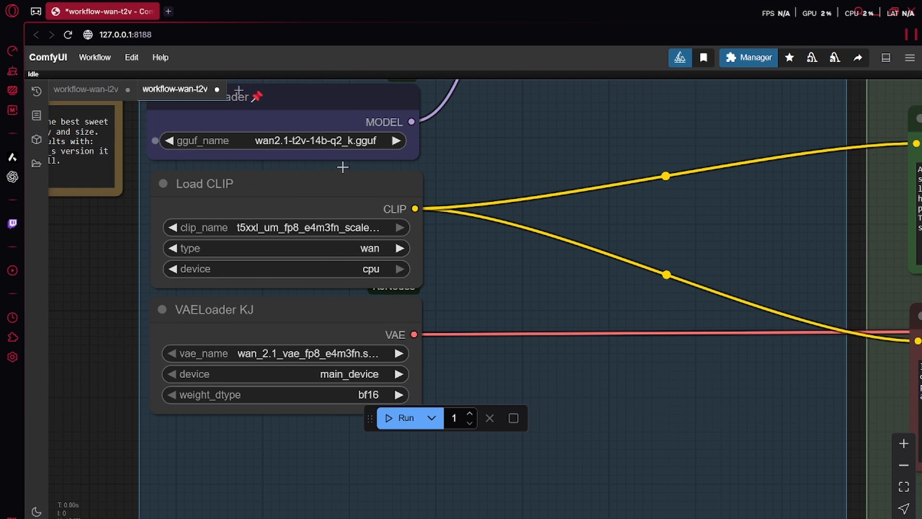
{"action": "left_click", "coordinate": [377, 267]}
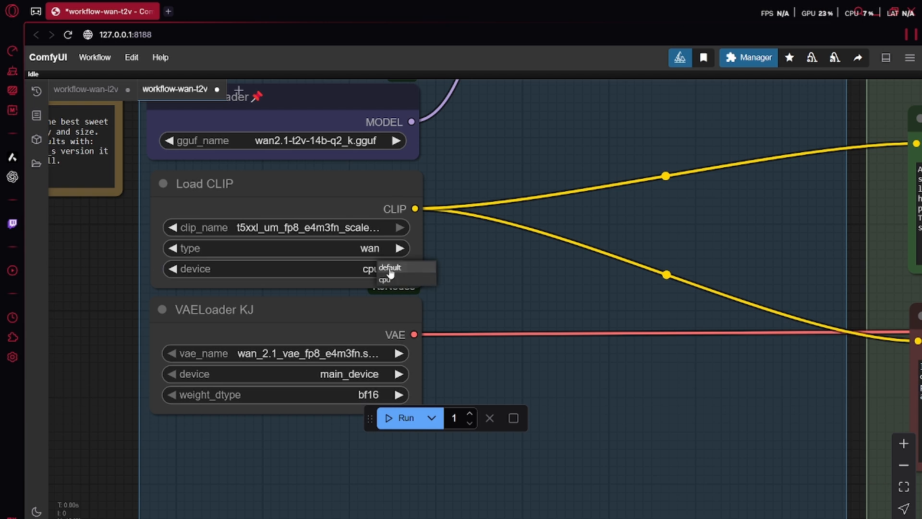
{"action": "left_click", "coordinate": [390, 276]}
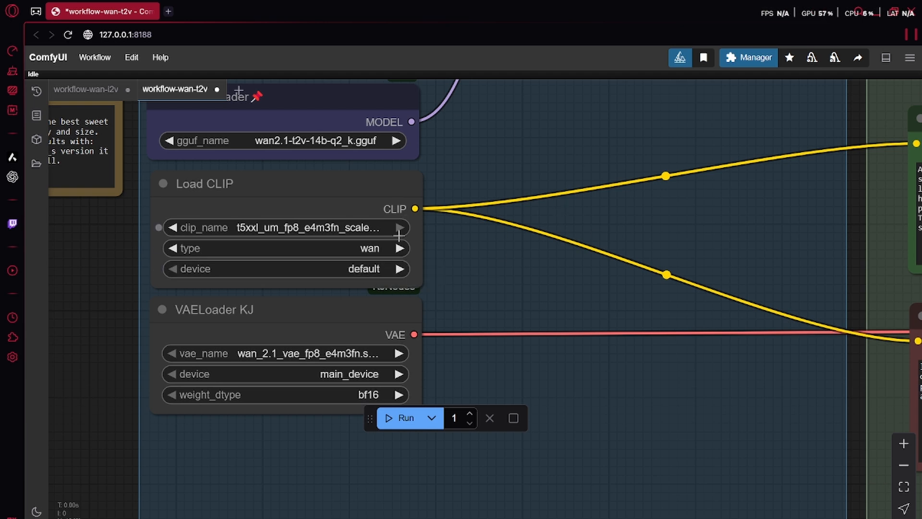
{"action": "left_click", "coordinate": [383, 269]}
{"action": "left_click", "coordinate": [384, 277]}
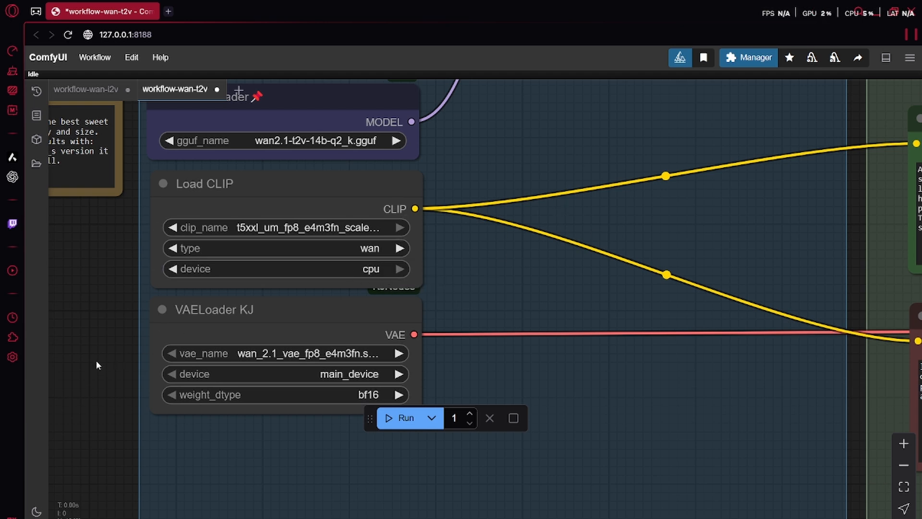
Step: Disable sage_attention on the Patch Sage Attention KJ node and restore it to sageattn_qk_int8_pv_fp16_triton
{"action": "scroll", "coordinate": [93, 361], "scroll_direction": "down", "scroll_amount": 5}
{"action": "left_click_drag", "start_coordinate": [191, 157], "coordinate": [102, 333]}
{"action": "left_click_drag", "start_coordinate": [239, 189], "coordinate": [280, 190]}
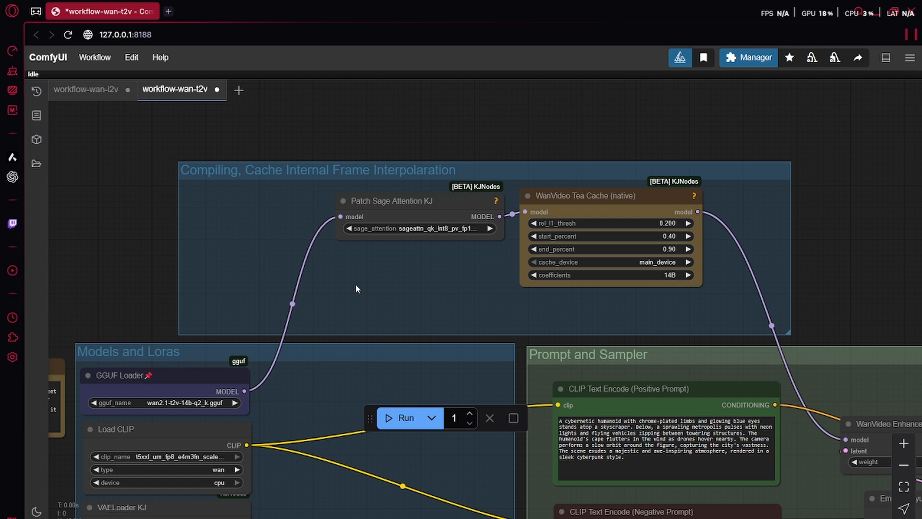
{"action": "left_click", "coordinate": [418, 228]}
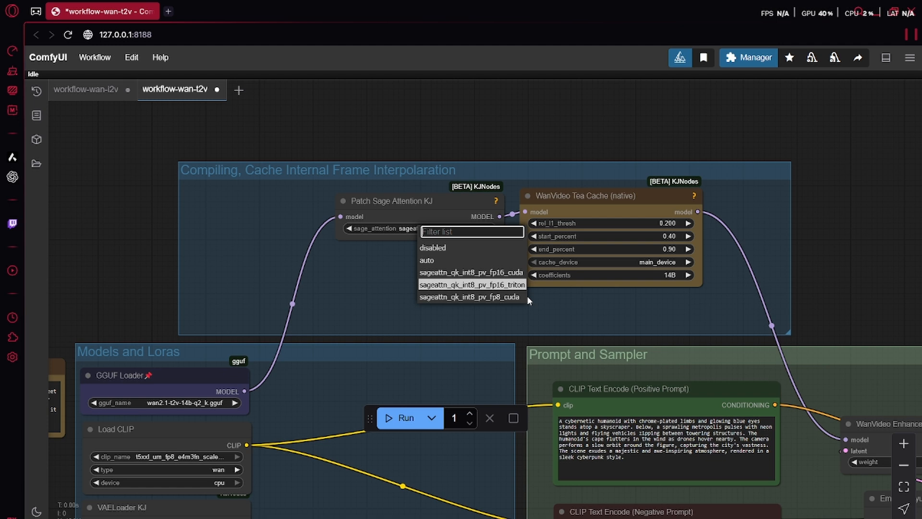
{"action": "left_click_drag", "start_coordinate": [434, 146], "coordinate": [295, 129]}
{"action": "left_click", "coordinate": [304, 209]}
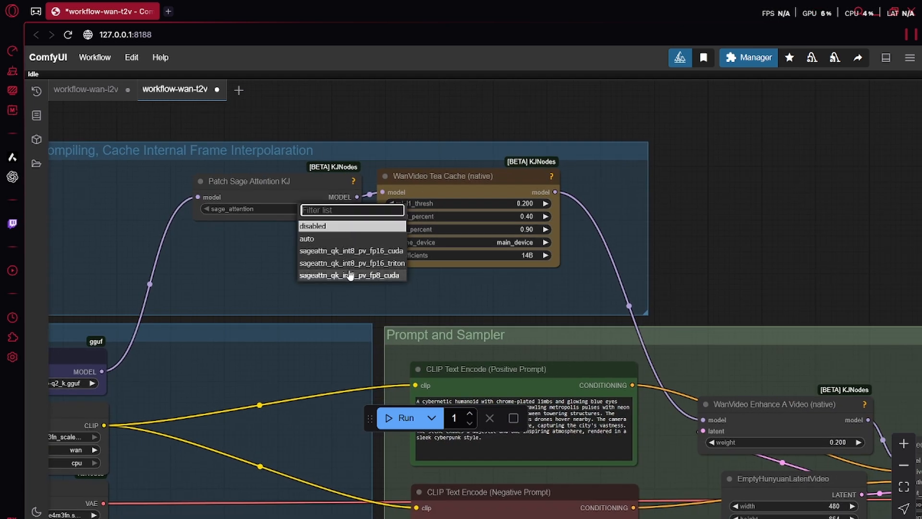
{"action": "left_click", "coordinate": [335, 264]}
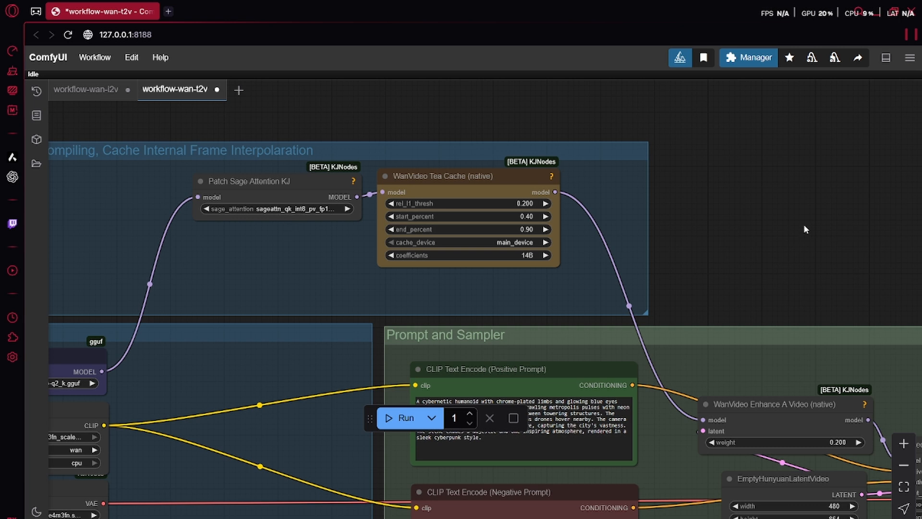
Step: Nudge the WanVideo Tea Cache node away from Patch Sage Attention KJ, and switch its coefficients to i2v_480 and back to 14B
{"action": "left_click_drag", "start_coordinate": [804, 225], "coordinate": [724, 221]}
{"action": "left_click_drag", "start_coordinate": [351, 178], "coordinate": [368, 177]}
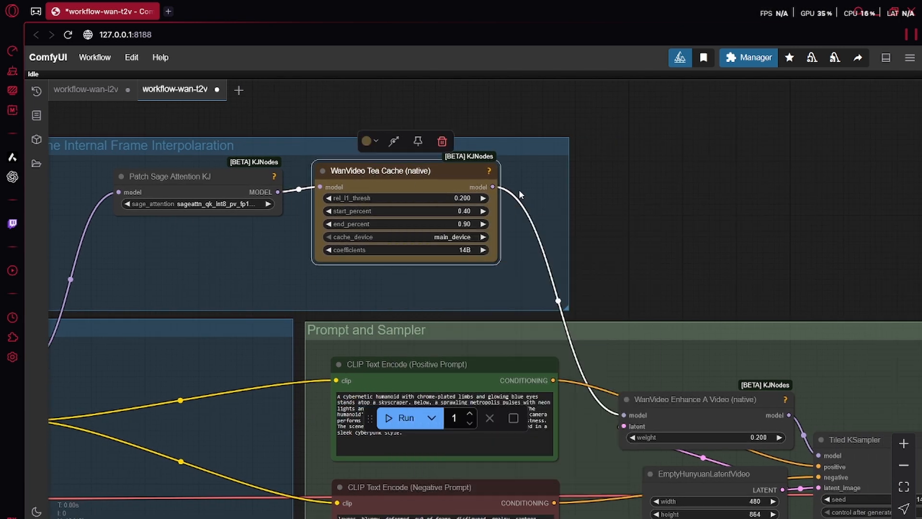
{"action": "left_click", "coordinate": [460, 250]}
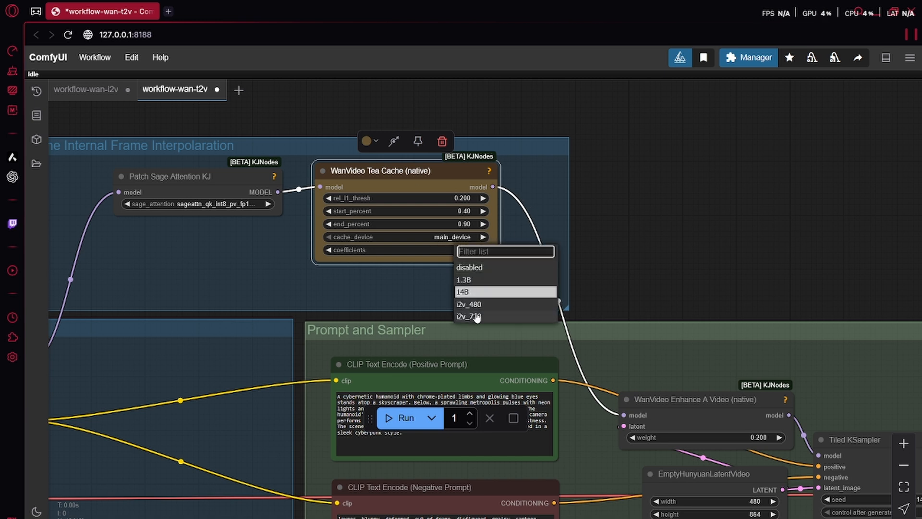
{"action": "left_click_drag", "start_coordinate": [593, 248], "coordinate": [801, 178]}
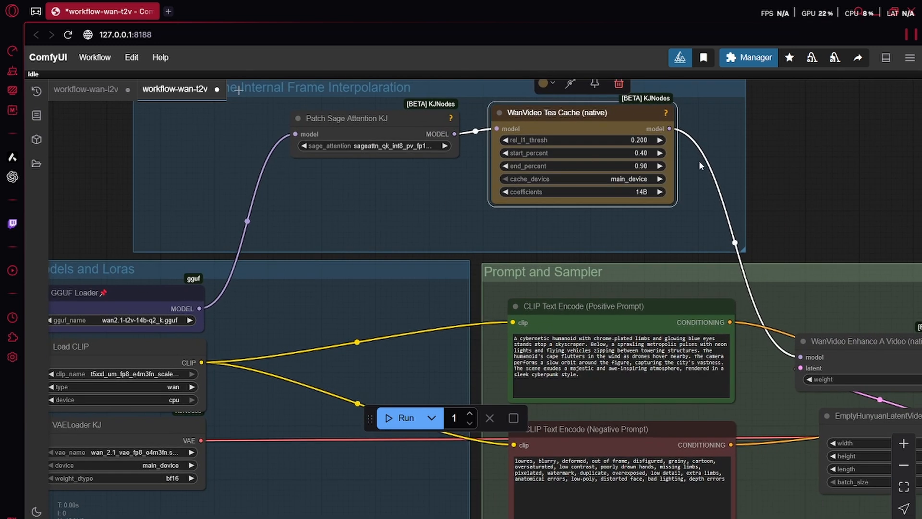
{"action": "left_click_drag", "start_coordinate": [793, 139], "coordinate": [744, 159]}
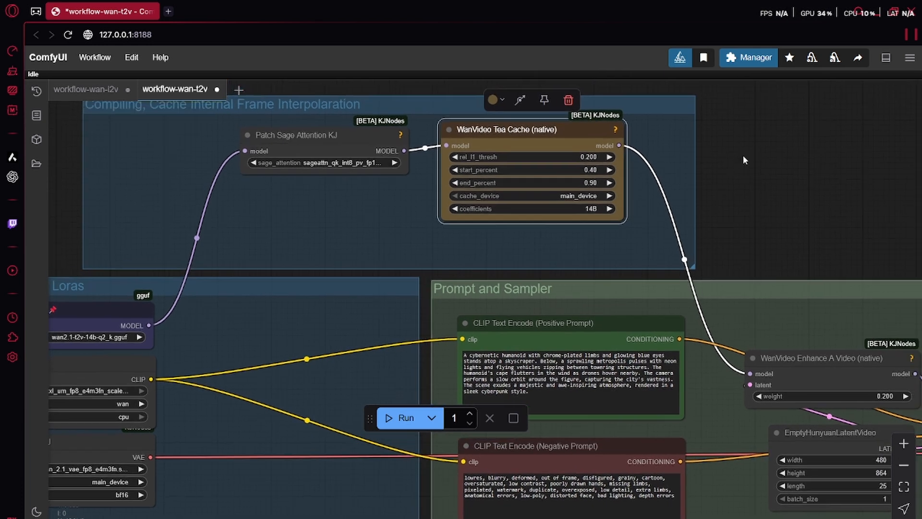
{"action": "left_click", "coordinate": [602, 209]}
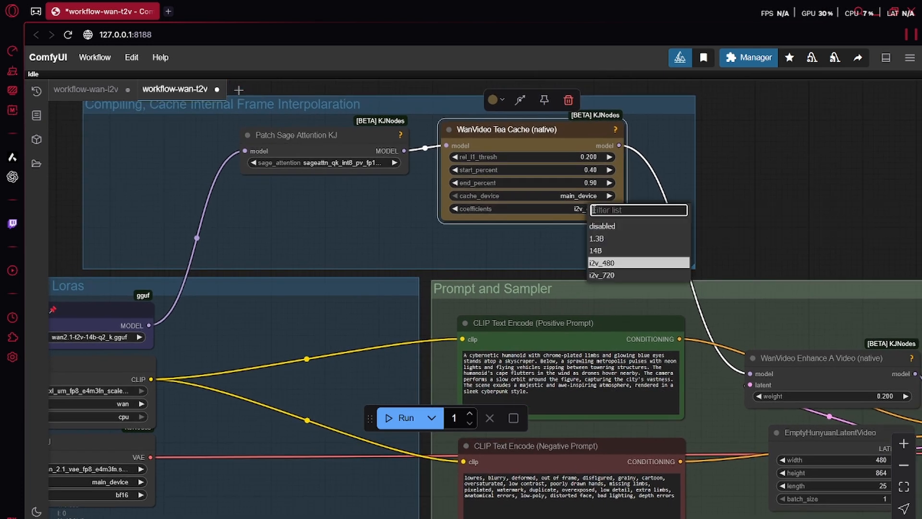
{"action": "left_click", "coordinate": [602, 250]}
{"action": "left_click_drag", "start_coordinate": [779, 182], "coordinate": [748, 199]}
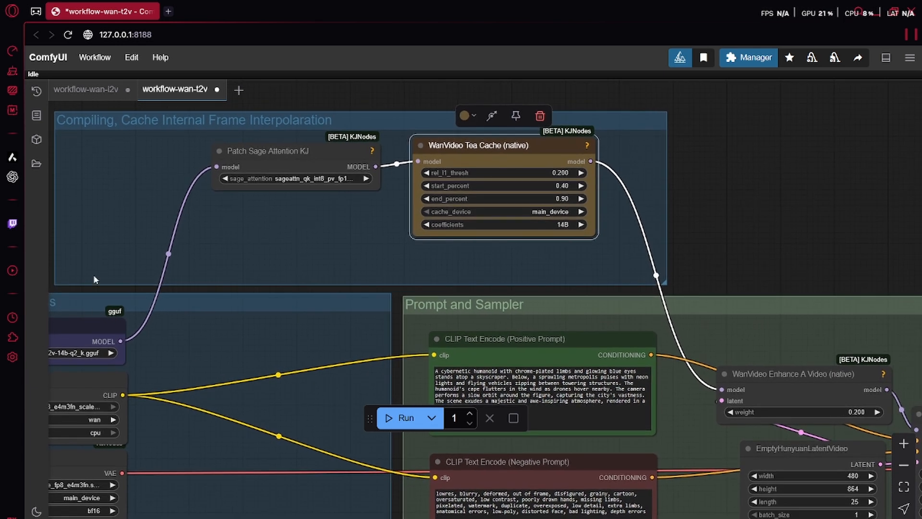
Step: Read the official recommended threshold values in the WanVideo Tea Cache node's help and close it
{"action": "left_click_drag", "start_coordinate": [717, 186], "coordinate": [572, 195]}
{"action": "left_click", "coordinate": [442, 153]}
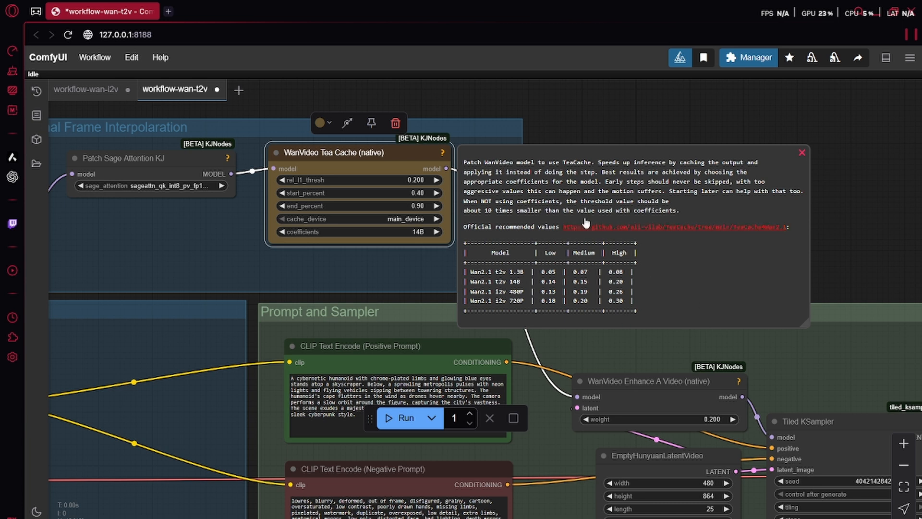
{"action": "left_click", "coordinate": [800, 152]}
Step: Space out the Tiled KSampler, WanVideo Enhance A Video, EmptyHunyuanLatentVideo and VAE Decode (Tiled) nodes in the Prompt and Sampler group
{"action": "scroll", "coordinate": [463, 237], "scroll_direction": "down", "scroll_amount": 5}
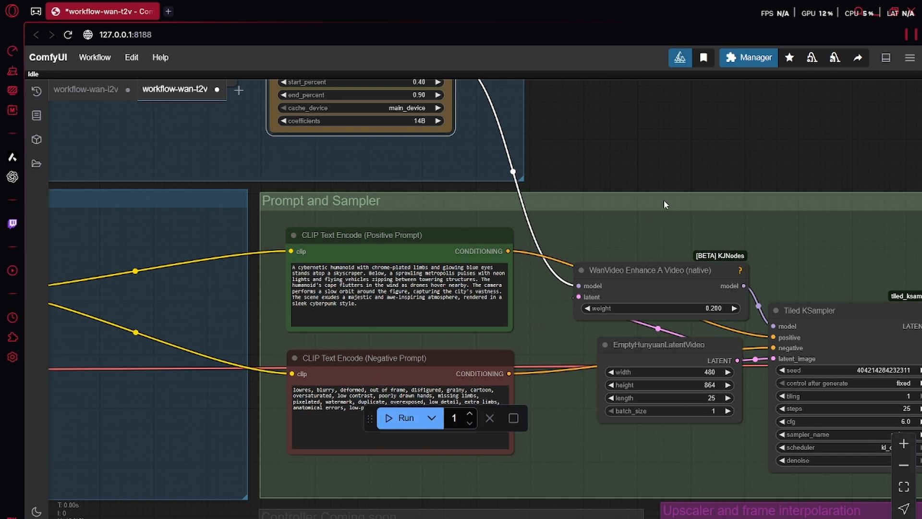
{"action": "left_click_drag", "start_coordinate": [707, 150], "coordinate": [543, 92]}
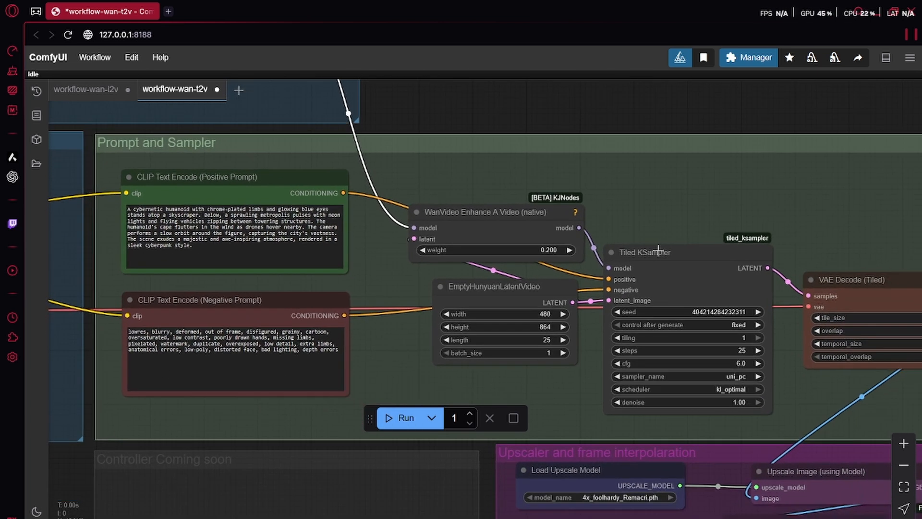
{"action": "left_click", "coordinate": [656, 224]}
{"action": "left_click_drag", "start_coordinate": [656, 224], "coordinate": [658, 213]}
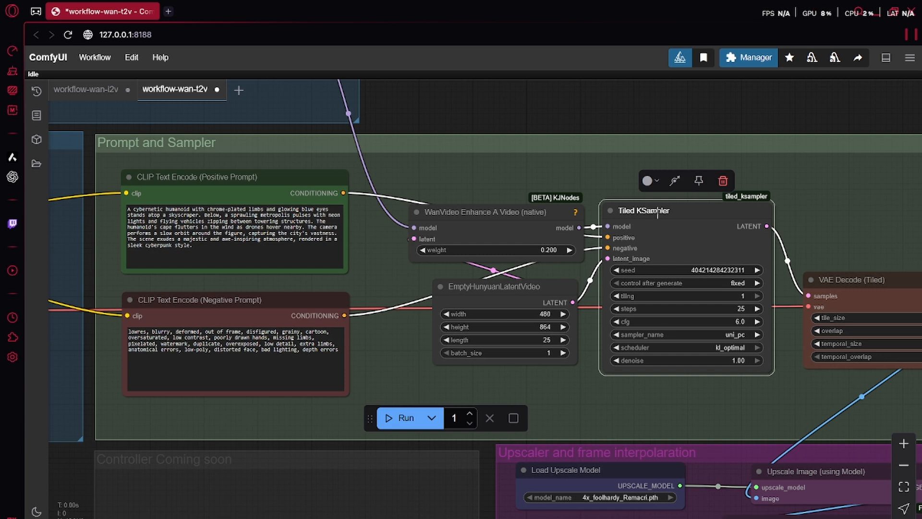
{"action": "left_click_drag", "start_coordinate": [512, 215], "coordinate": [503, 170]}
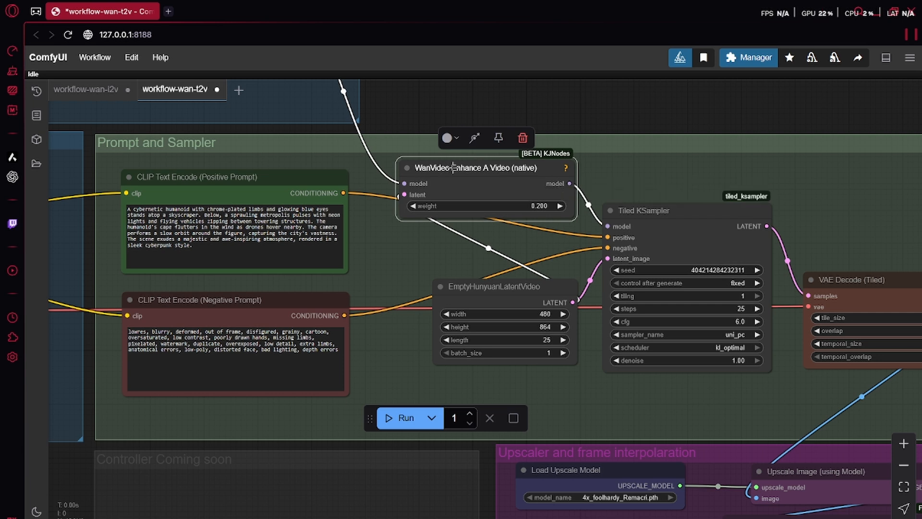
{"action": "mouse_move", "coordinate": [478, 166]}
{"action": "left_mouse_down"}
{"action": "mouse_move", "coordinate": [477, 198]}
{"action": "mouse_move", "coordinate": [476, 173]}
{"action": "left_mouse_up"}
{"action": "left_click_drag", "start_coordinate": [622, 121], "coordinate": [557, 104]}
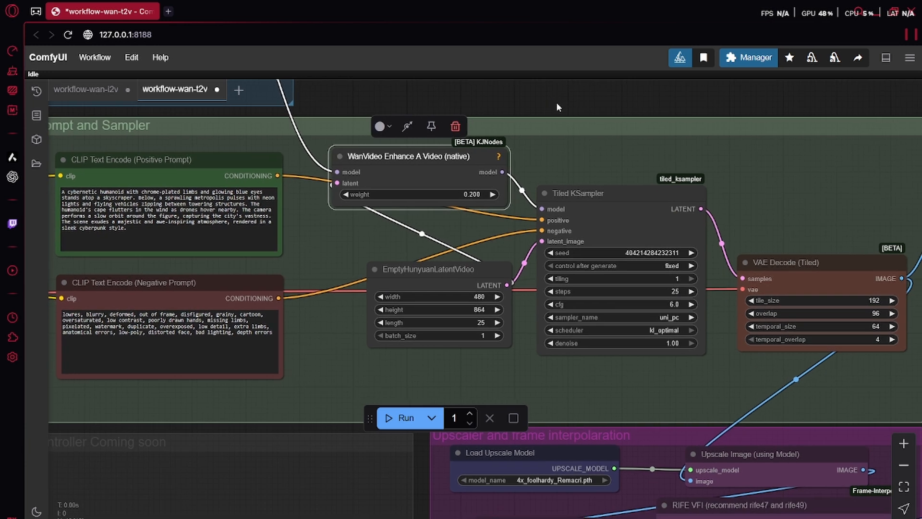
{"action": "left_click_drag", "start_coordinate": [457, 273], "coordinate": [424, 261]}
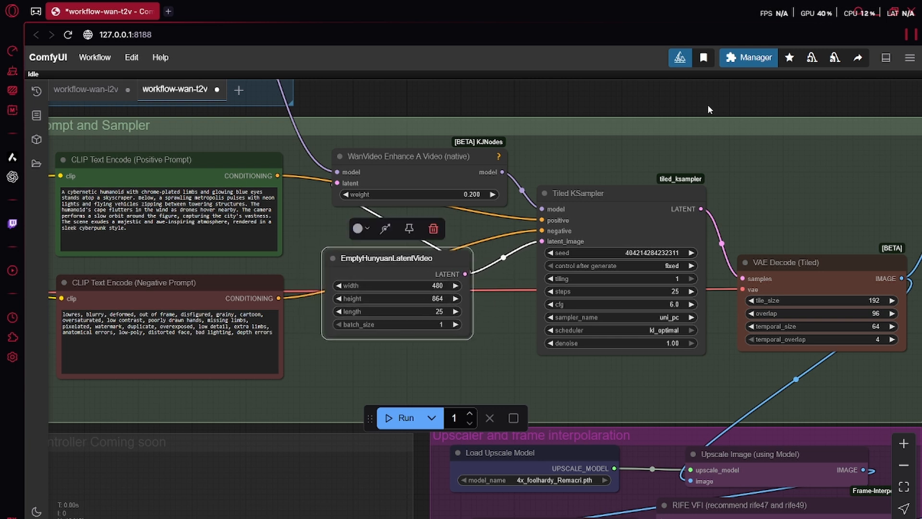
{"action": "scroll", "coordinate": [417, 265], "scroll_direction": "right", "scroll_amount": 5}
{"action": "left_click_drag", "start_coordinate": [528, 120], "coordinate": [481, 76]}
{"action": "left_click_drag", "start_coordinate": [540, 233], "coordinate": [533, 194]}
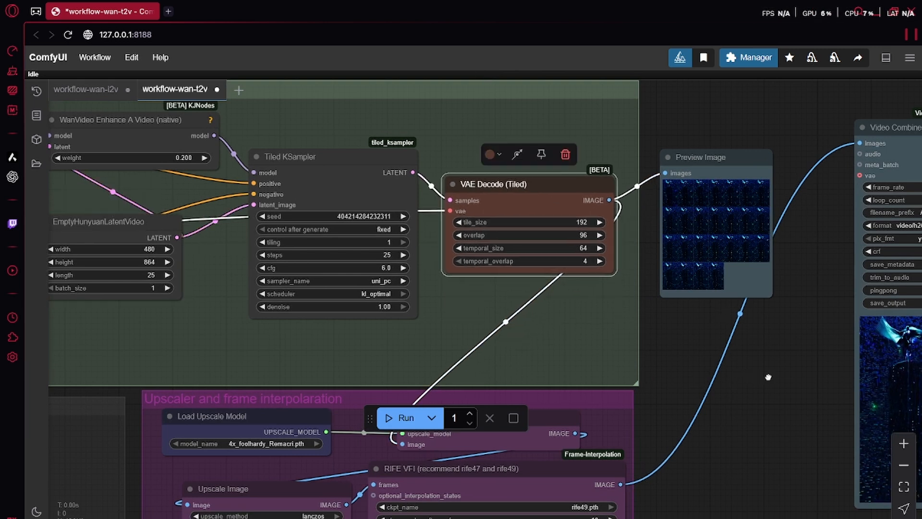
Step: Inspect the frames in the Preview Image node and the settings in the upscaler and frame interpolation group
{"action": "scroll", "coordinate": [722, 318], "scroll_direction": "right", "scroll_amount": 2}
{"action": "left_click", "coordinate": [603, 263]}
{"action": "scroll", "coordinate": [605, 263], "scroll_direction": "up", "scroll_amount": 10}
{"action": "left_click_drag", "start_coordinate": [833, 236], "coordinate": [781, 174]}
{"action": "scroll", "coordinate": [764, 362], "scroll_direction": "down", "scroll_amount": 16}
{"action": "scroll", "coordinate": [746, 361], "scroll_direction": "down", "scroll_amount": 4}
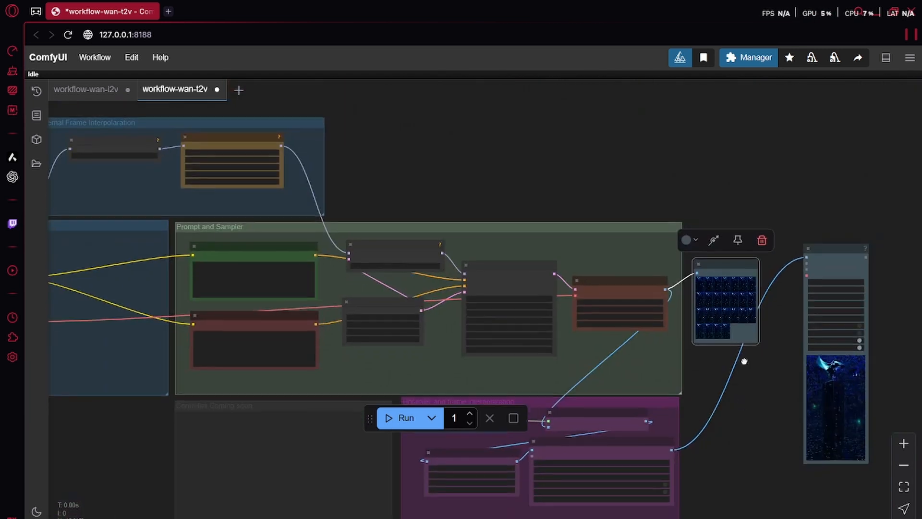
{"action": "scroll", "coordinate": [735, 289], "scroll_direction": "up", "scroll_amount": 5}
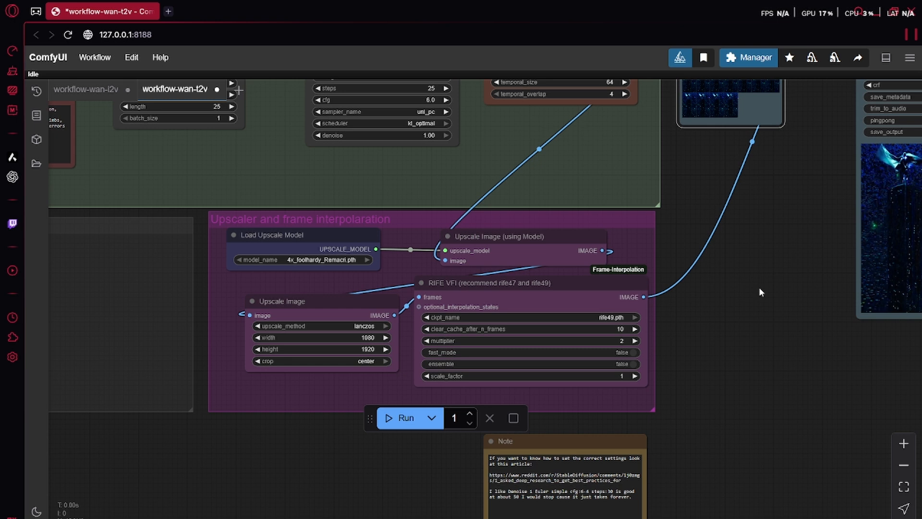
Step: Move the Video Combine node closer to the Preview Image node and inspect its video output
{"action": "left_click_drag", "start_coordinate": [788, 291], "coordinate": [582, 369]}
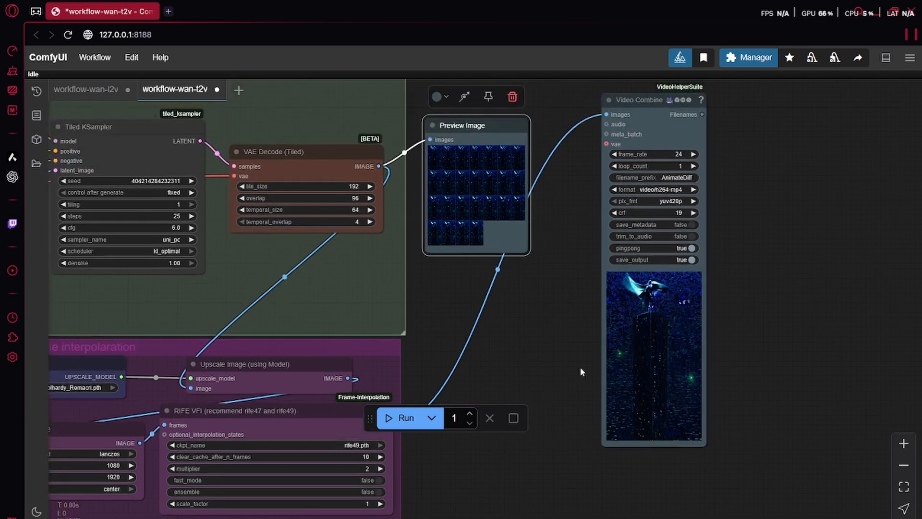
{"action": "left_click_drag", "start_coordinate": [764, 274], "coordinate": [756, 290]}
{"action": "left_click_drag", "start_coordinate": [648, 130], "coordinate": [594, 135]}
{"action": "left_click_drag", "start_coordinate": [777, 359], "coordinate": [787, 233]}
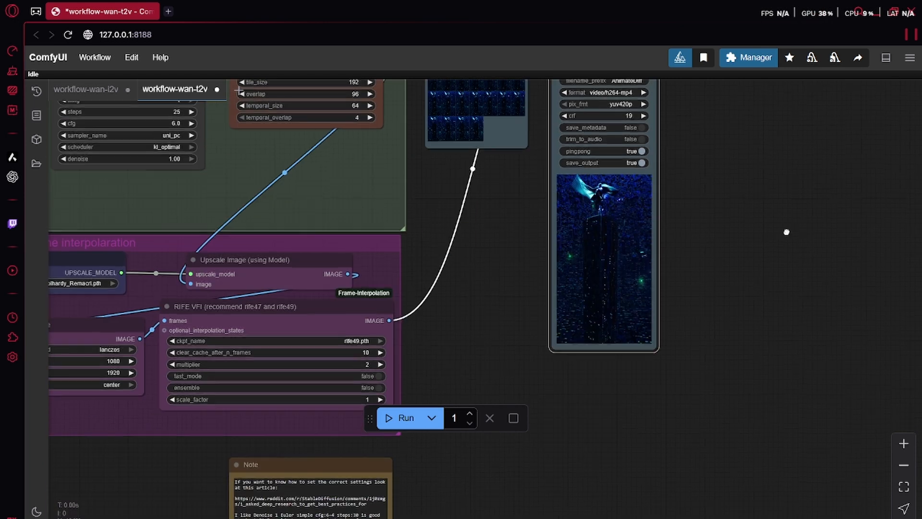
{"action": "scroll", "coordinate": [719, 244], "scroll_direction": "up", "scroll_amount": 10}
{"action": "scroll", "coordinate": [776, 284], "scroll_direction": "down", "scroll_amount": 10}
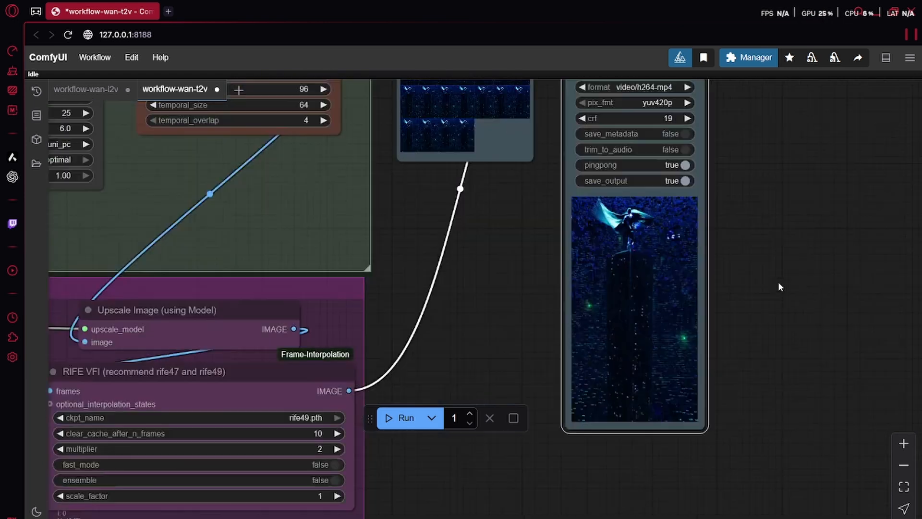
{"action": "left_click_drag", "start_coordinate": [546, 271], "coordinate": [838, 321]}
{"action": "scroll", "coordinate": [838, 321], "scroll_direction": "down", "scroll_amount": 2}
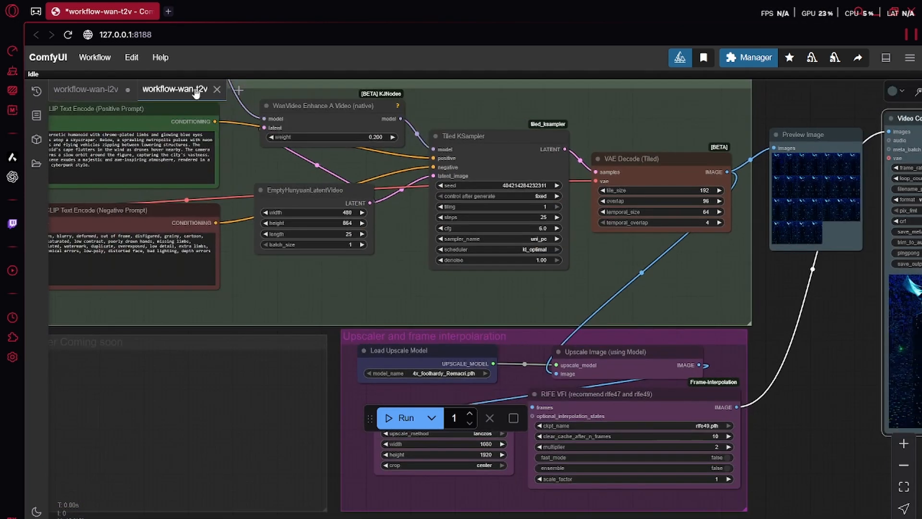
Step: Switch to workflow-wan-i2v and examine the WanImageToVideo node's inputs and size settings and the Image input group
{"action": "left_click", "coordinate": [91, 89]}
{"action": "left_click_drag", "start_coordinate": [287, 244], "coordinate": [243, 235]}
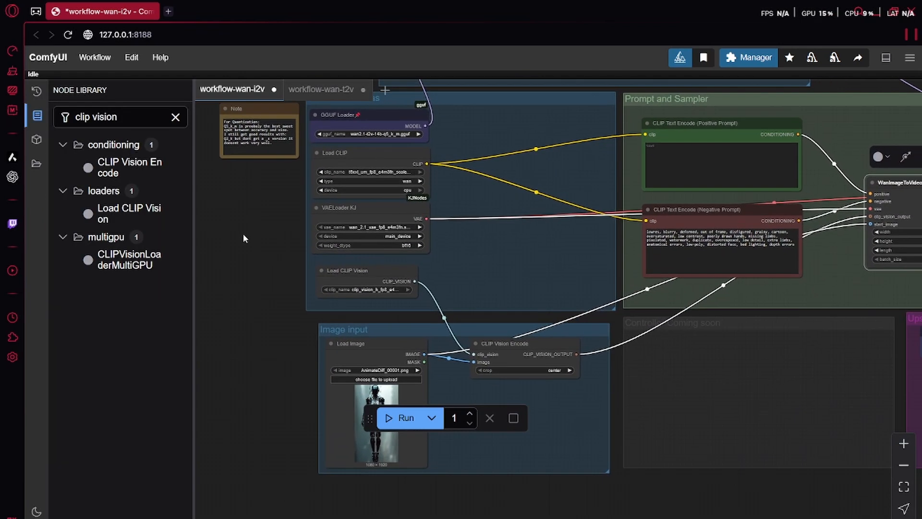
{"action": "left_click_drag", "start_coordinate": [671, 503], "coordinate": [378, 518]}
{"action": "left_click_drag", "start_coordinate": [681, 114], "coordinate": [649, 176]}
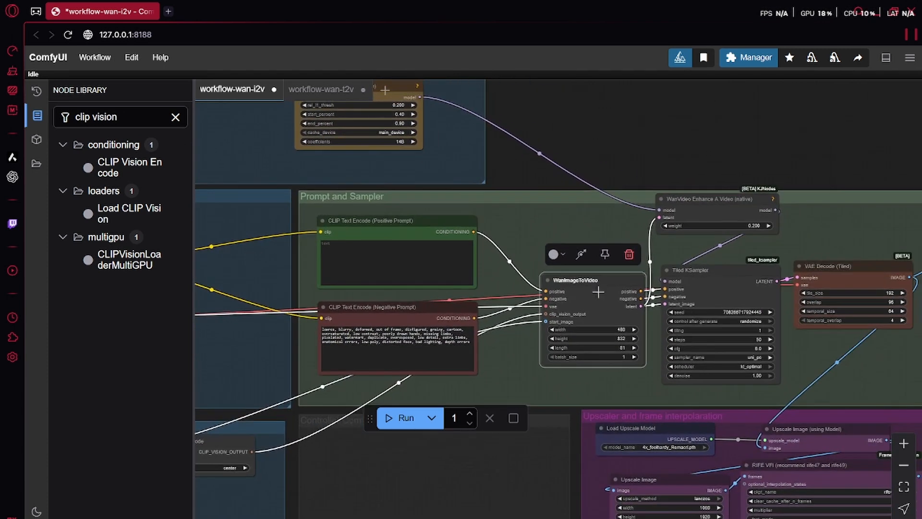
{"action": "scroll", "coordinate": [598, 292], "scroll_direction": "up", "scroll_amount": 8}
{"action": "left_click_drag", "start_coordinate": [645, 259], "coordinate": [632, 252]}
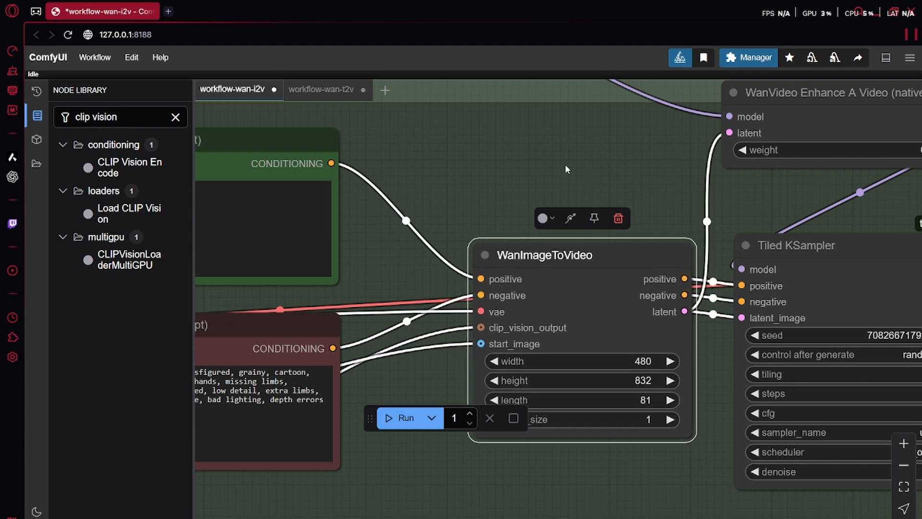
{"action": "scroll", "coordinate": [565, 164], "scroll_direction": "down", "scroll_amount": 4}
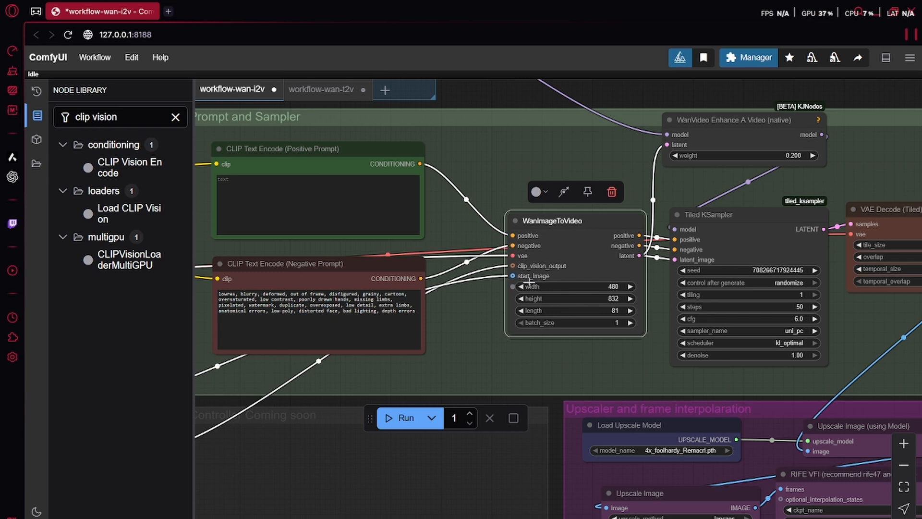
{"action": "left_click_drag", "start_coordinate": [551, 412], "coordinate": [916, 220]}
{"action": "left_click_drag", "start_coordinate": [280, 464], "coordinate": [476, 445]}
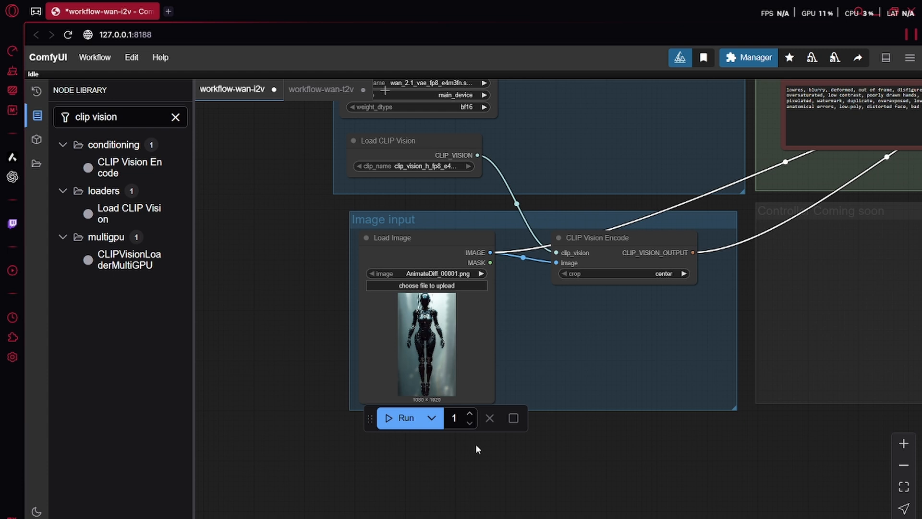
Step: Examine the i2v path from the CLIP Vision Encode node to WanImageToVideo, including its length value, and the sampler and decode nodes
{"action": "left_click_drag", "start_coordinate": [549, 462], "coordinate": [424, 472]}
{"action": "left_click_drag", "start_coordinate": [601, 502], "coordinate": [420, 509]}
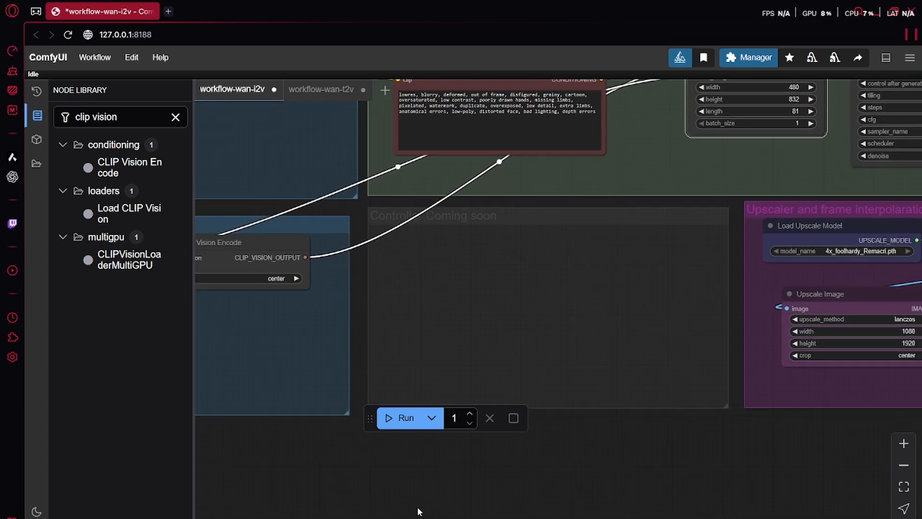
{"action": "left_click_drag", "start_coordinate": [642, 482], "coordinate": [538, 503]}
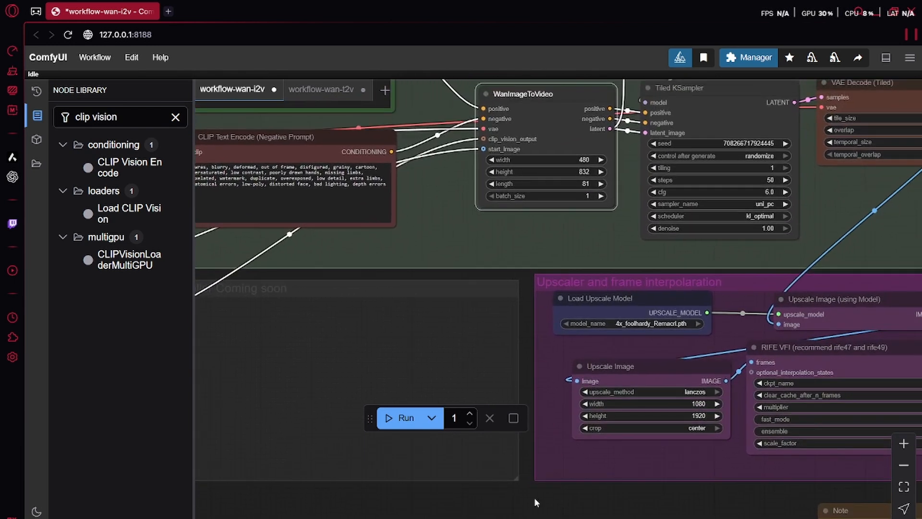
{"action": "left_click_drag", "start_coordinate": [717, 511], "coordinate": [557, 518]}
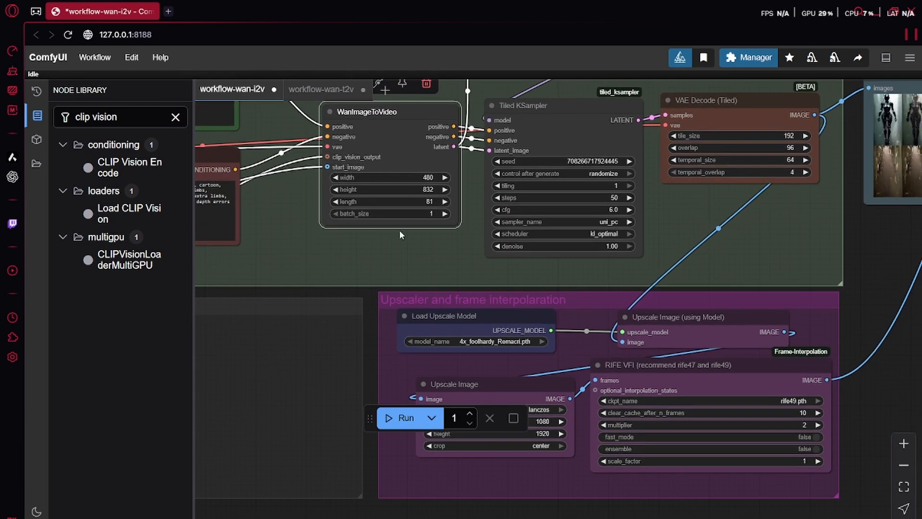
{"action": "left_click", "coordinate": [426, 201]}
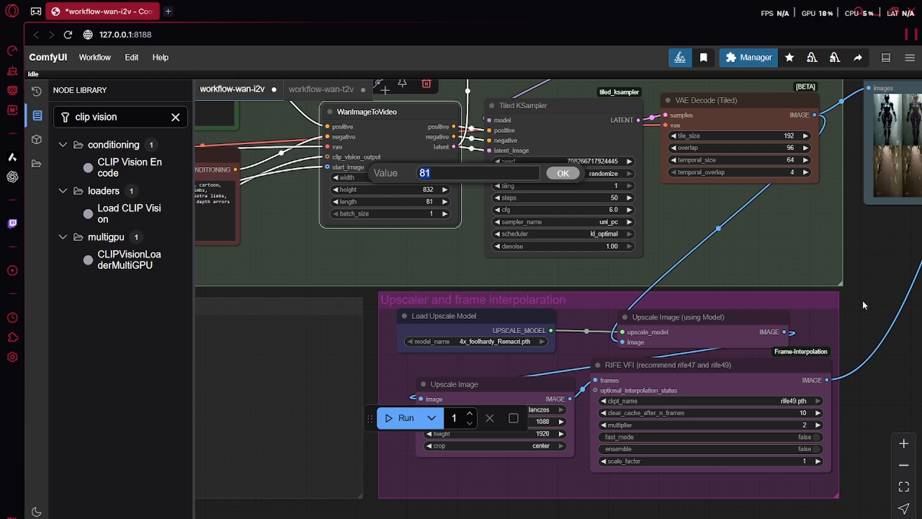
{"action": "left_click_drag", "start_coordinate": [881, 287], "coordinate": [840, 342]}
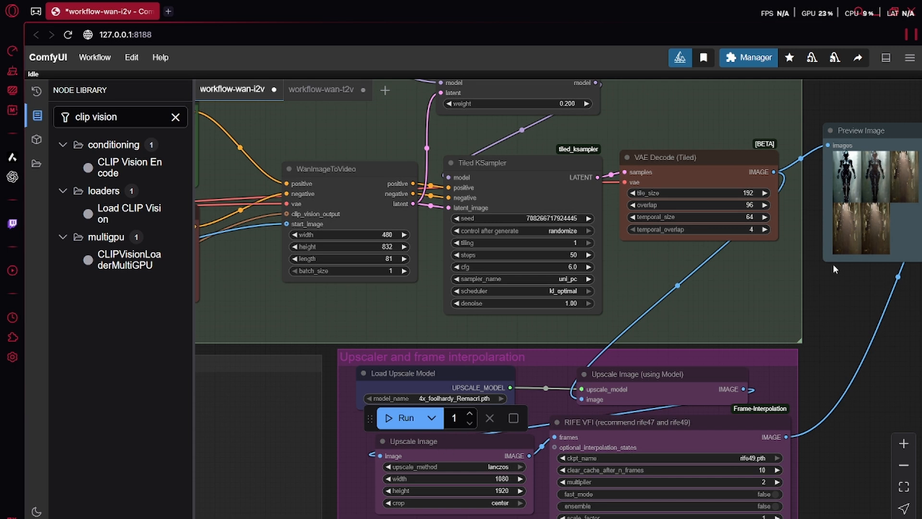
{"action": "left_click_drag", "start_coordinate": [748, 336], "coordinate": [840, 377]}
{"action": "left_click_drag", "start_coordinate": [269, 391], "coordinate": [614, 434]}
{"action": "left_click_drag", "start_coordinate": [757, 146], "coordinate": [921, 202]}
{"action": "mouse_move", "coordinate": [435, 251]}
{"action": "left_mouse_down"}
{"action": "mouse_move", "coordinate": [562, 105]}
{"action": "mouse_move", "coordinate": [508, 95]}
{"action": "left_mouse_up"}
{"action": "mouse_move", "coordinate": [749, 445]}
{"action": "left_mouse_down"}
{"action": "mouse_move", "coordinate": [482, 290]}
{"action": "mouse_move", "coordinate": [679, 343]}
{"action": "mouse_move", "coordinate": [622, 399]}
{"action": "mouse_move", "coordinate": [500, 417]}
{"action": "left_mouse_up"}
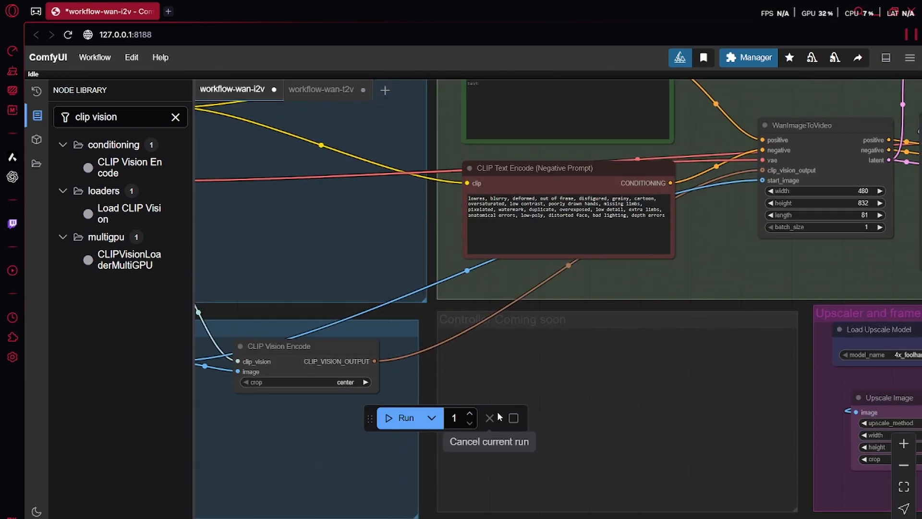
Step: Open the queue history and browse the previously generated videos and their run times
{"action": "left_click", "coordinate": [37, 91]}
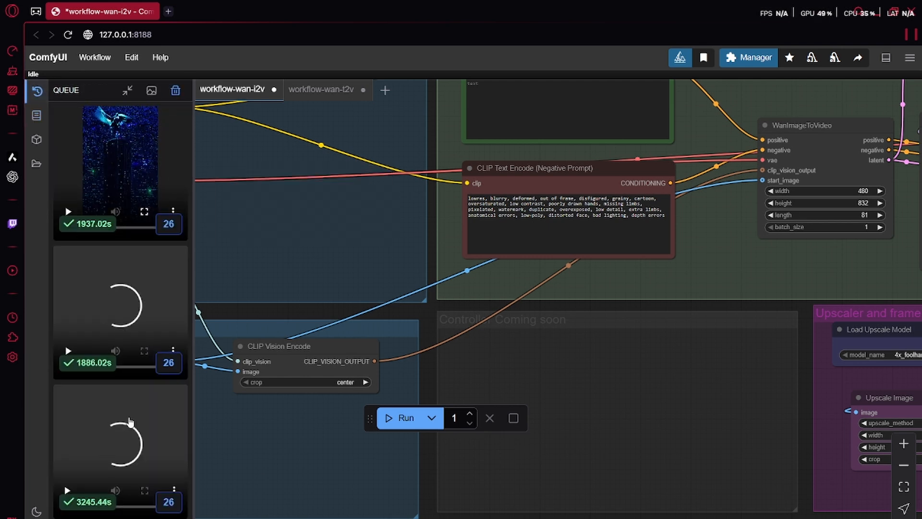
{"action": "scroll", "coordinate": [129, 422], "scroll_direction": "down", "scroll_amount": 3}
{"action": "scroll", "coordinate": [129, 422], "scroll_direction": "up", "scroll_amount": 3}
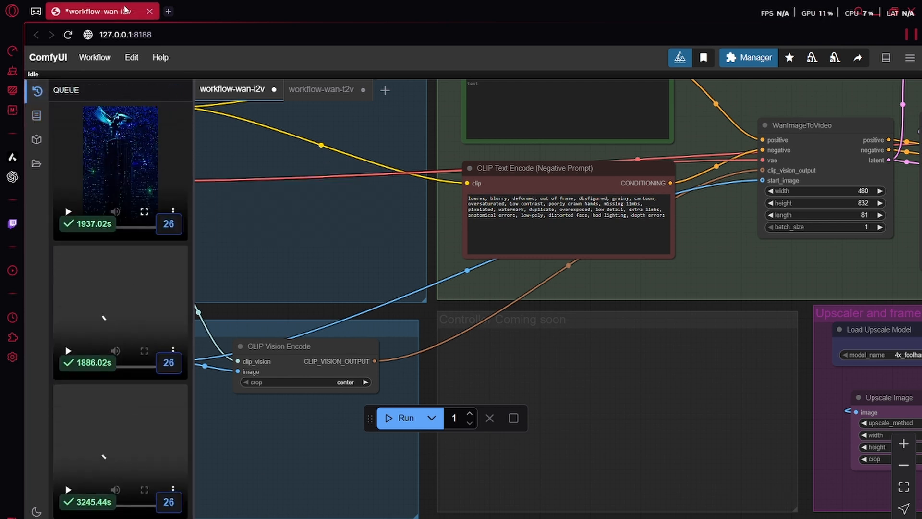
{"action": "scroll", "coordinate": [119, 427], "scroll_direction": "down", "scroll_amount": 2}
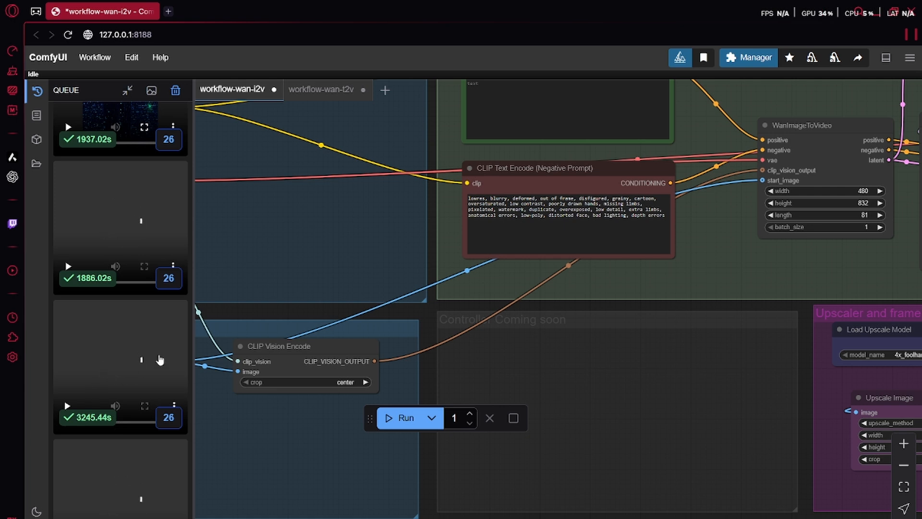
{"action": "scroll", "coordinate": [142, 358], "scroll_direction": "up", "scroll_amount": 2}
Step: Review the i2v workflow's upscaler and frame interpolation group, the settings note, and the compiling and cache group
{"action": "left_click_drag", "start_coordinate": [444, 460], "coordinate": [425, 262]}
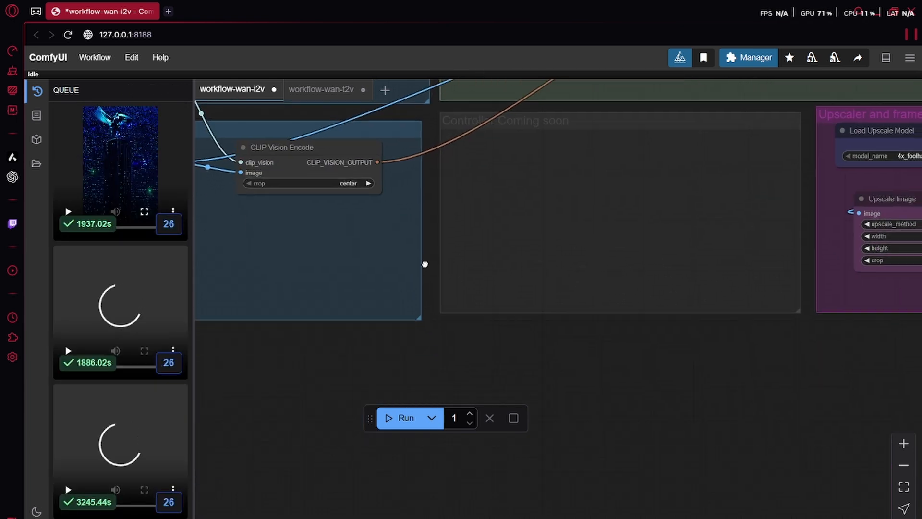
{"action": "left_click_drag", "start_coordinate": [700, 402], "coordinate": [383, 399]}
{"action": "scroll", "coordinate": [483, 495], "scroll_direction": "down", "scroll_amount": 5}
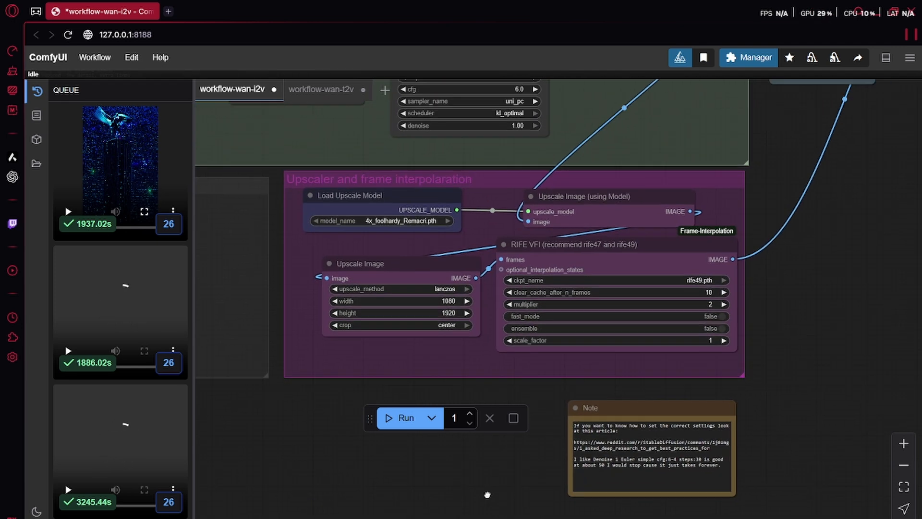
{"action": "scroll", "coordinate": [483, 495], "scroll_direction": "up", "scroll_amount": 1}
{"action": "left_click_drag", "start_coordinate": [480, 494], "coordinate": [411, 438]}
{"action": "left_click_drag", "start_coordinate": [682, 383], "coordinate": [829, 445]}
{"action": "left_click_drag", "start_coordinate": [578, 98], "coordinate": [921, 143]}
{"action": "scroll", "coordinate": [361, 142], "scroll_direction": "up", "scroll_amount": 8}
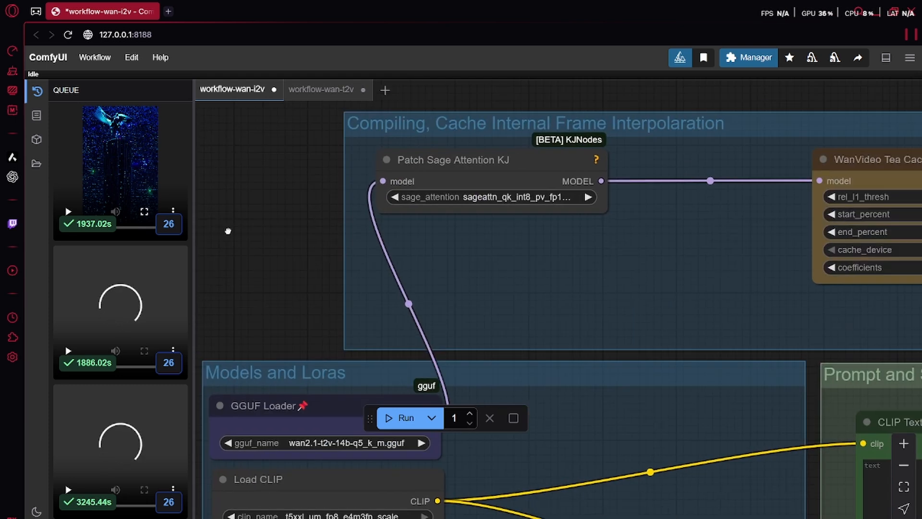
{"action": "scroll", "coordinate": [281, 270], "scroll_direction": "down", "scroll_amount": 6}
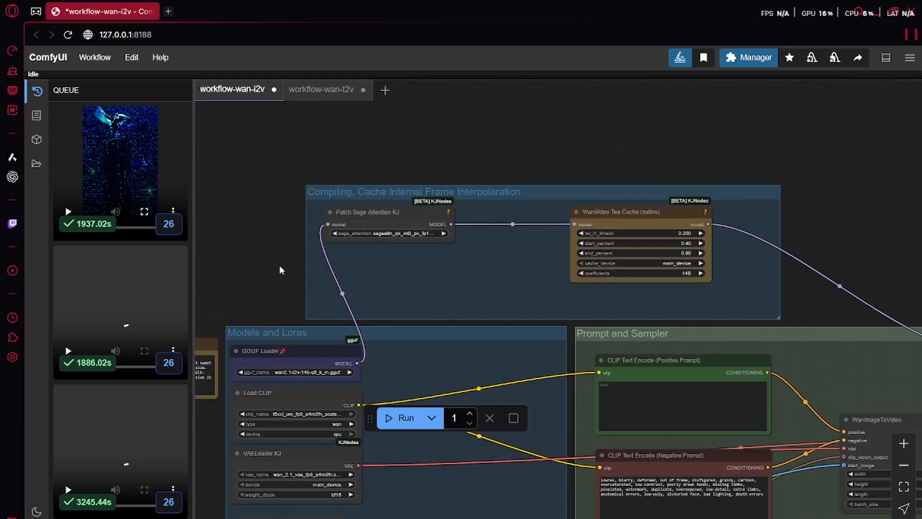
Step: Move the Load CLIP Vision node slightly closer to the VAELoader KJ node in the Models and Loras group
{"action": "left_click_drag", "start_coordinate": [281, 270], "coordinate": [331, 167]}
{"action": "left_click_drag", "start_coordinate": [234, 419], "coordinate": [243, 352]}
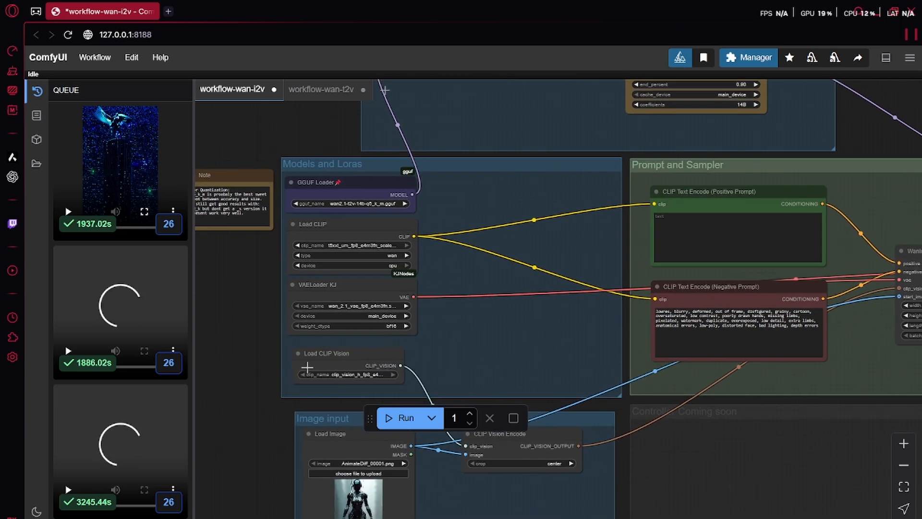
{"action": "left_click_drag", "start_coordinate": [315, 360], "coordinate": [311, 354]}
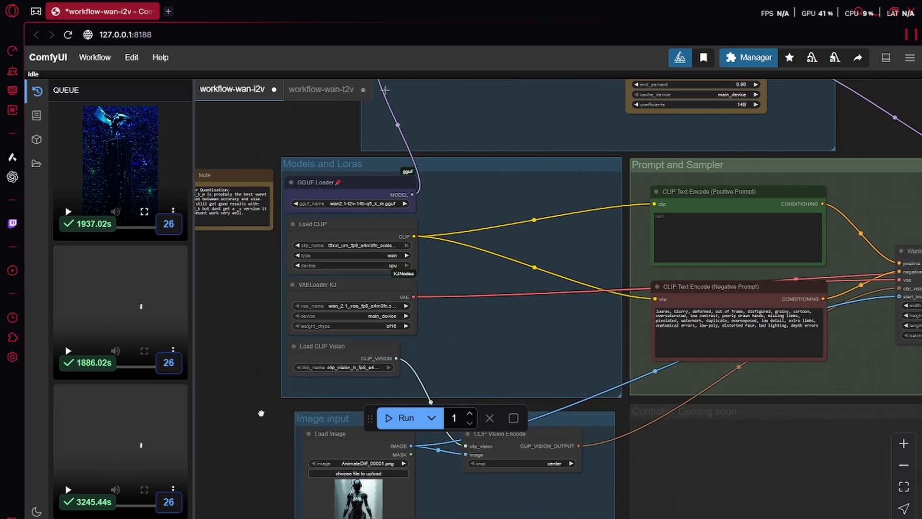
{"action": "left_click_drag", "start_coordinate": [261, 413], "coordinate": [227, 281]}
{"action": "left_click_drag", "start_coordinate": [718, 499], "coordinate": [316, 512]}
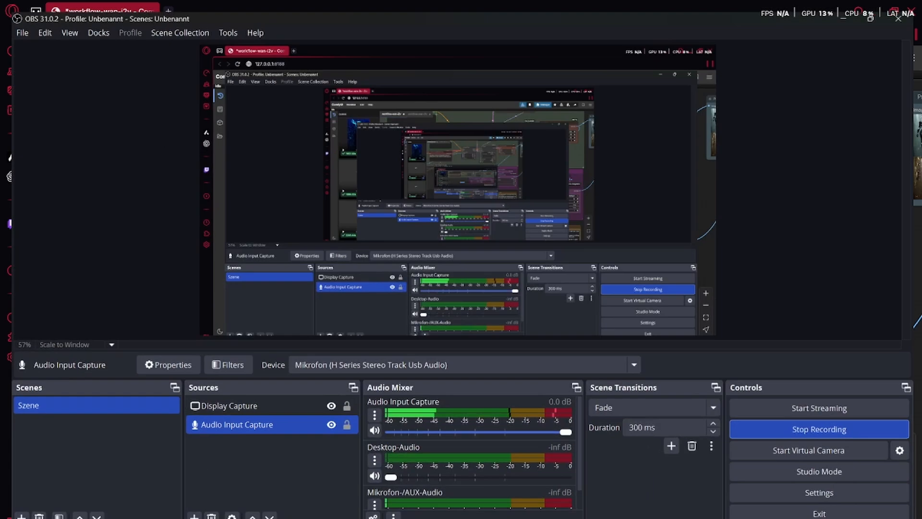